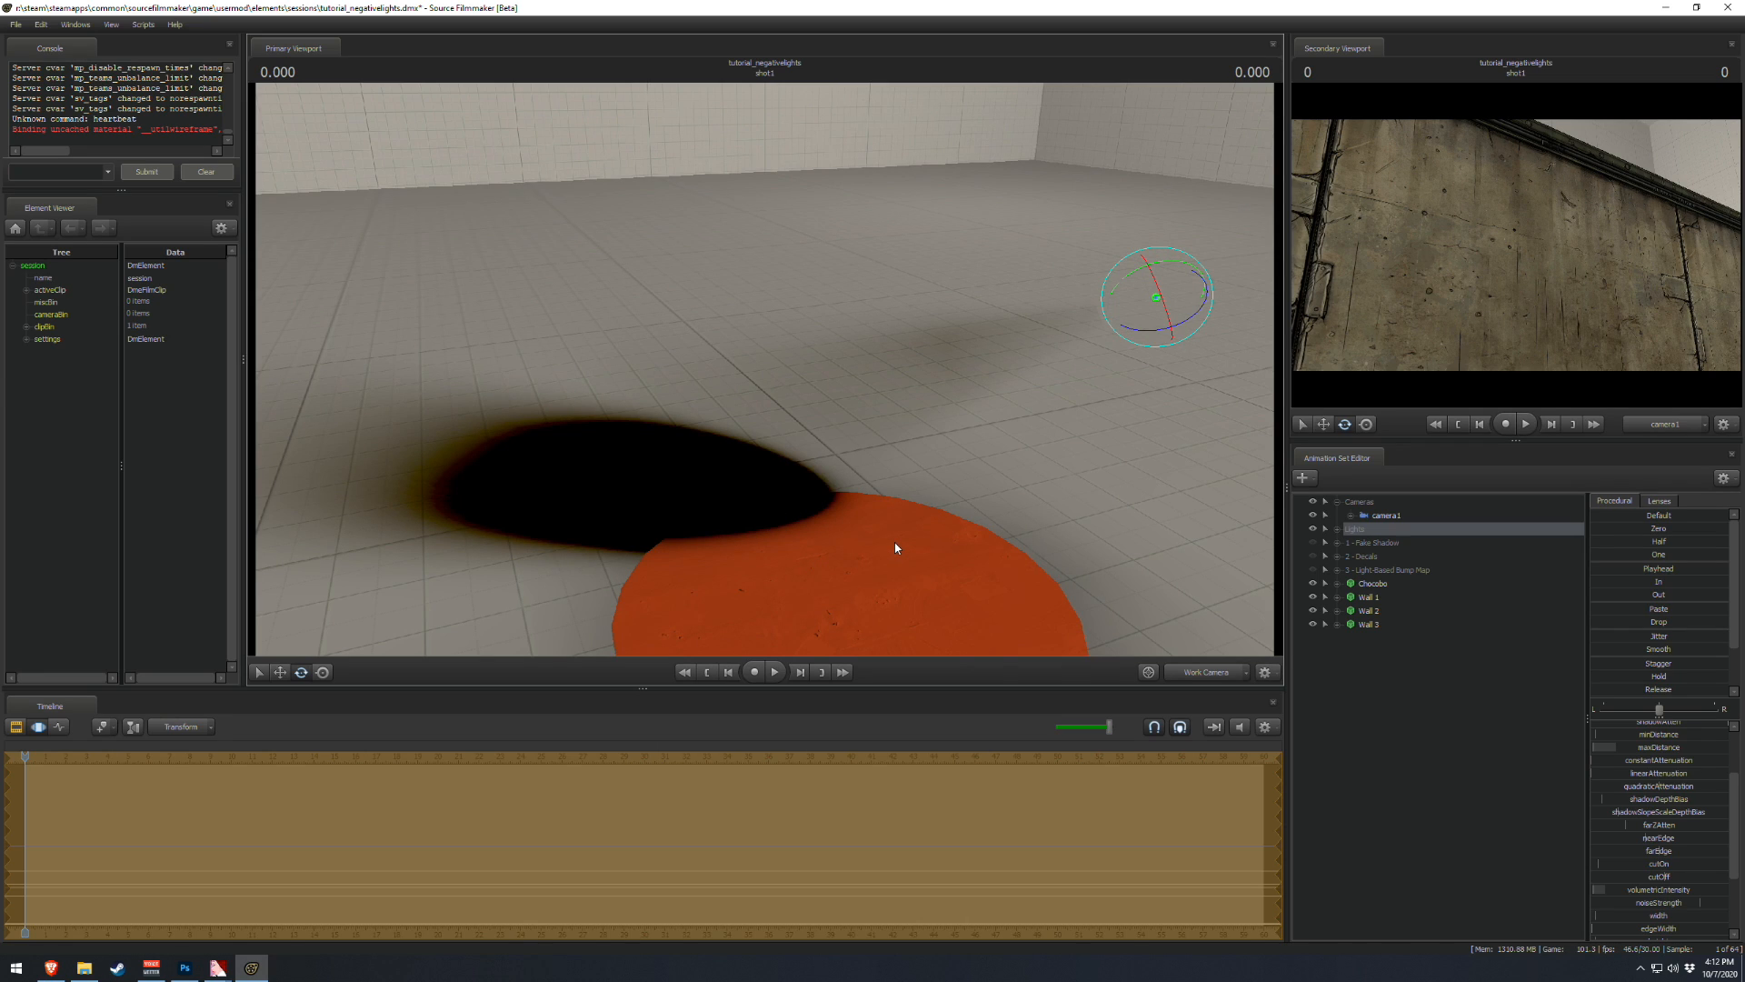
# - Remap the intensity slider range of light1 to a minimum of -100 and a maximum of 100
pyautogui.moveTo(896, 543); pyautogui.dragTo(1121, 467)
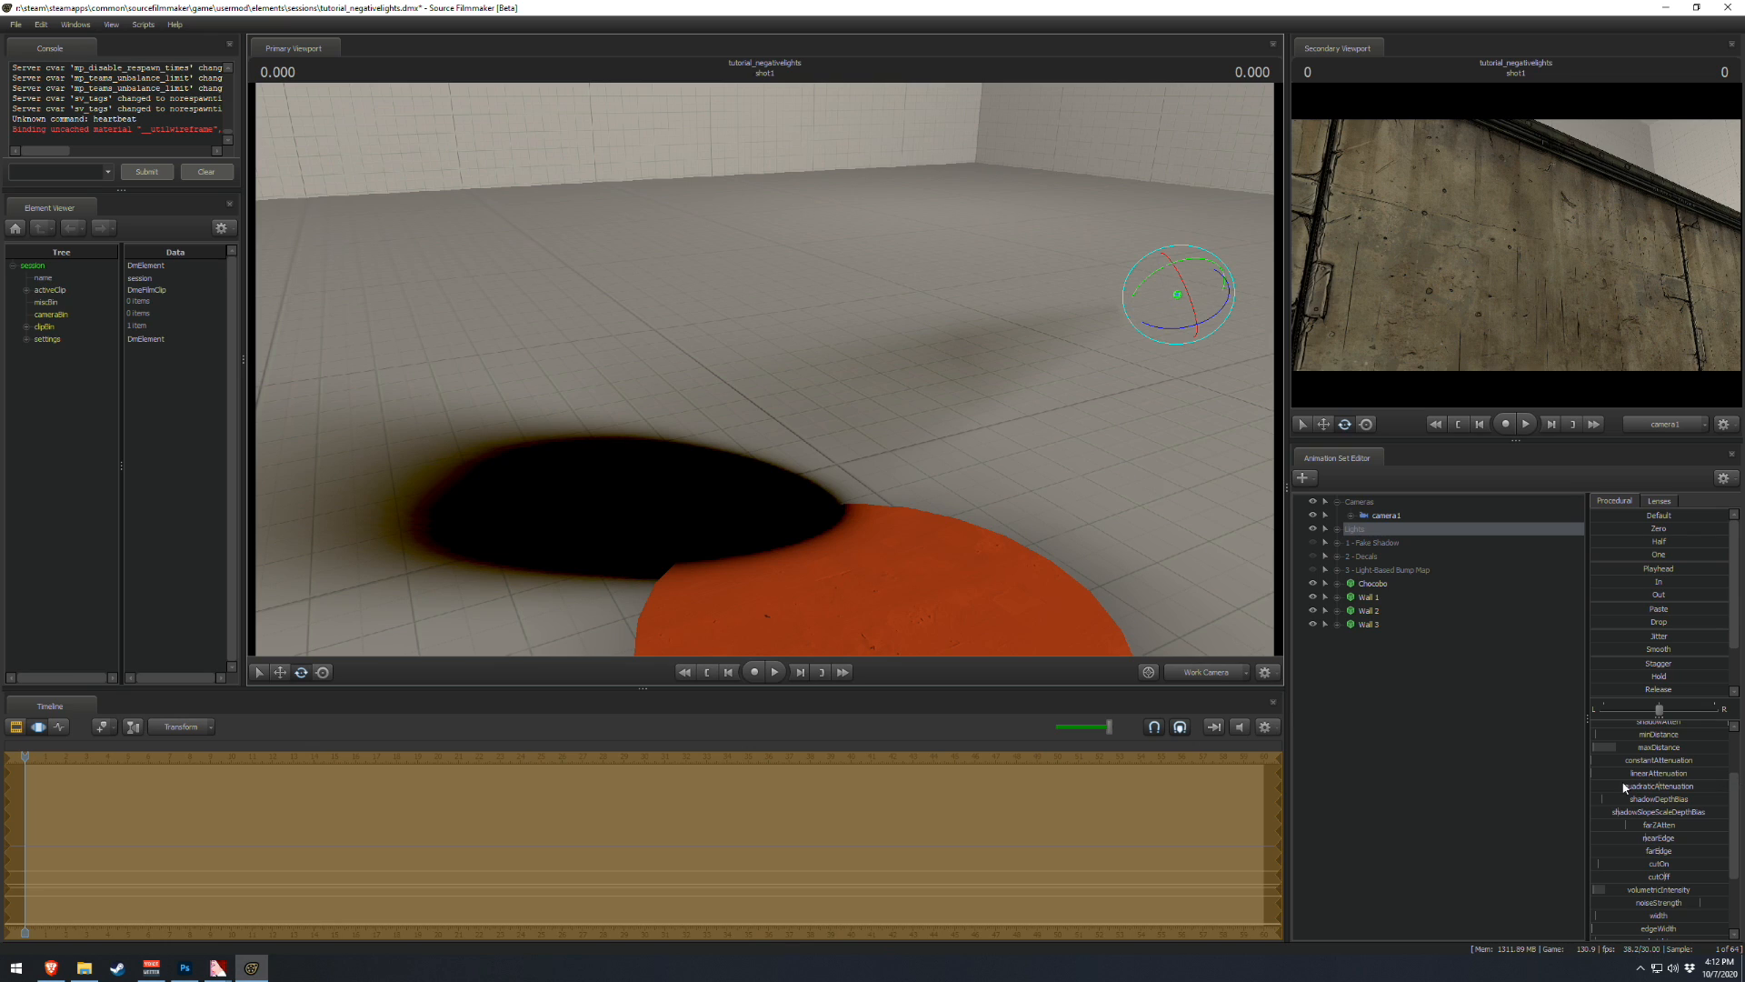
pyautogui.scroll(3, 1650, 785)
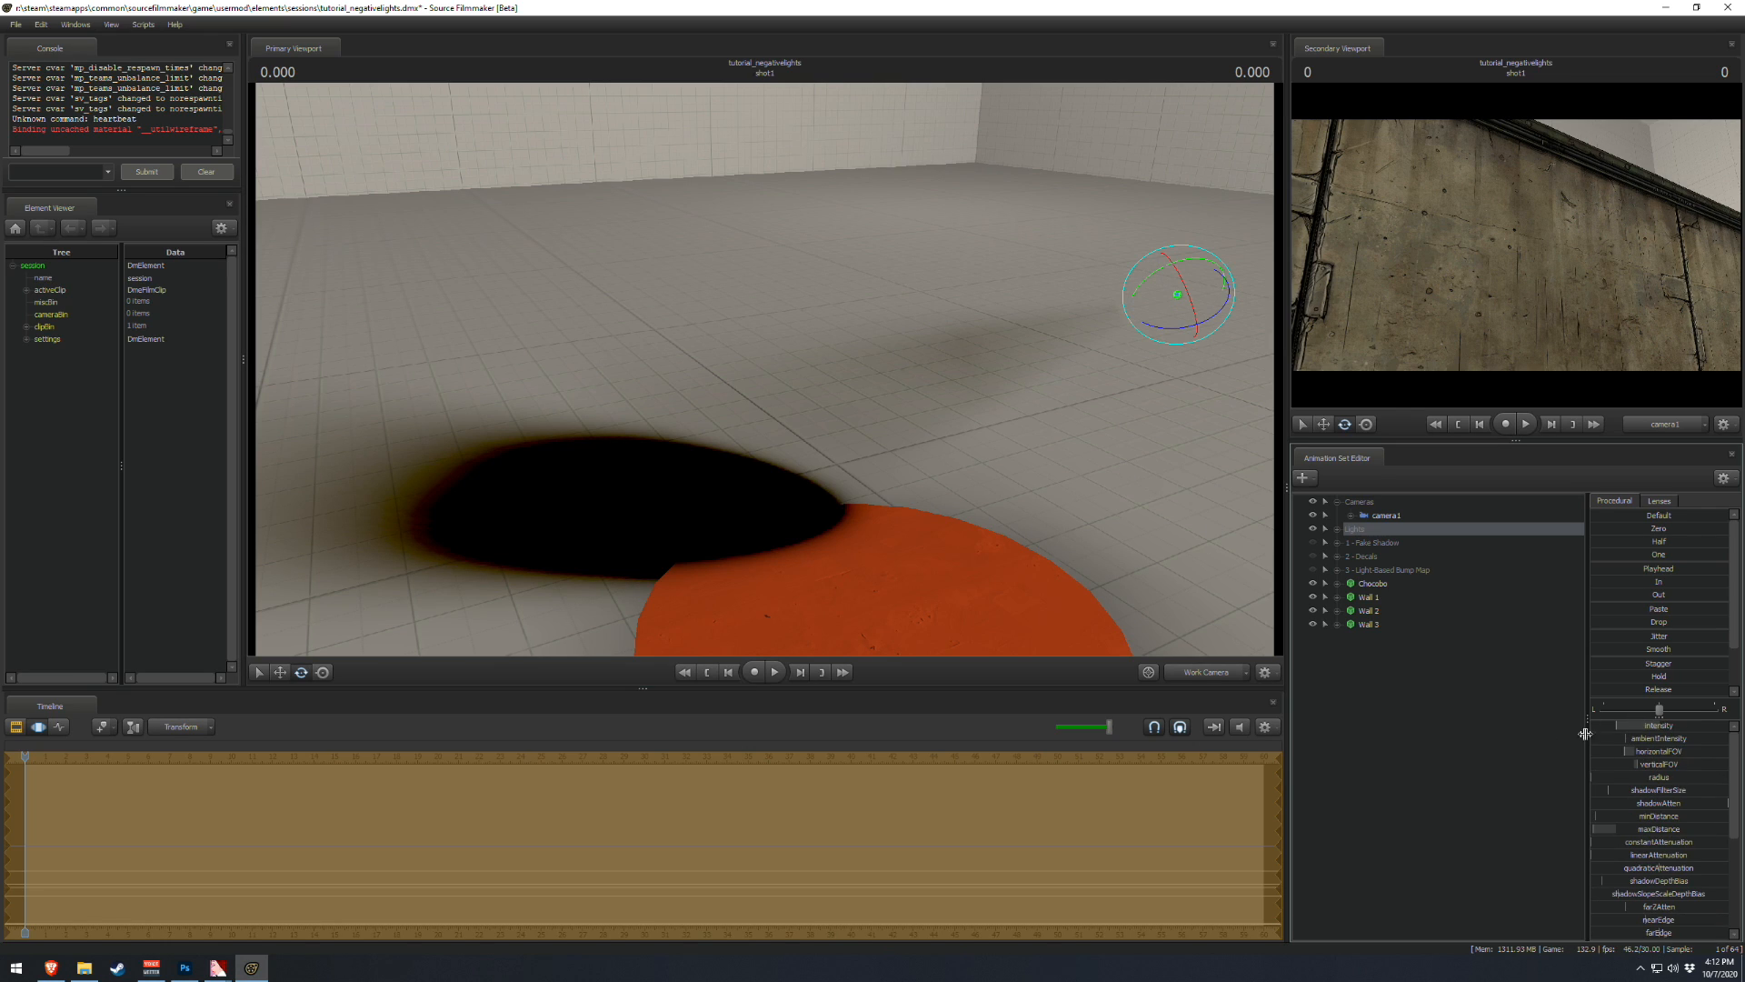
pyautogui.click(1339, 529)
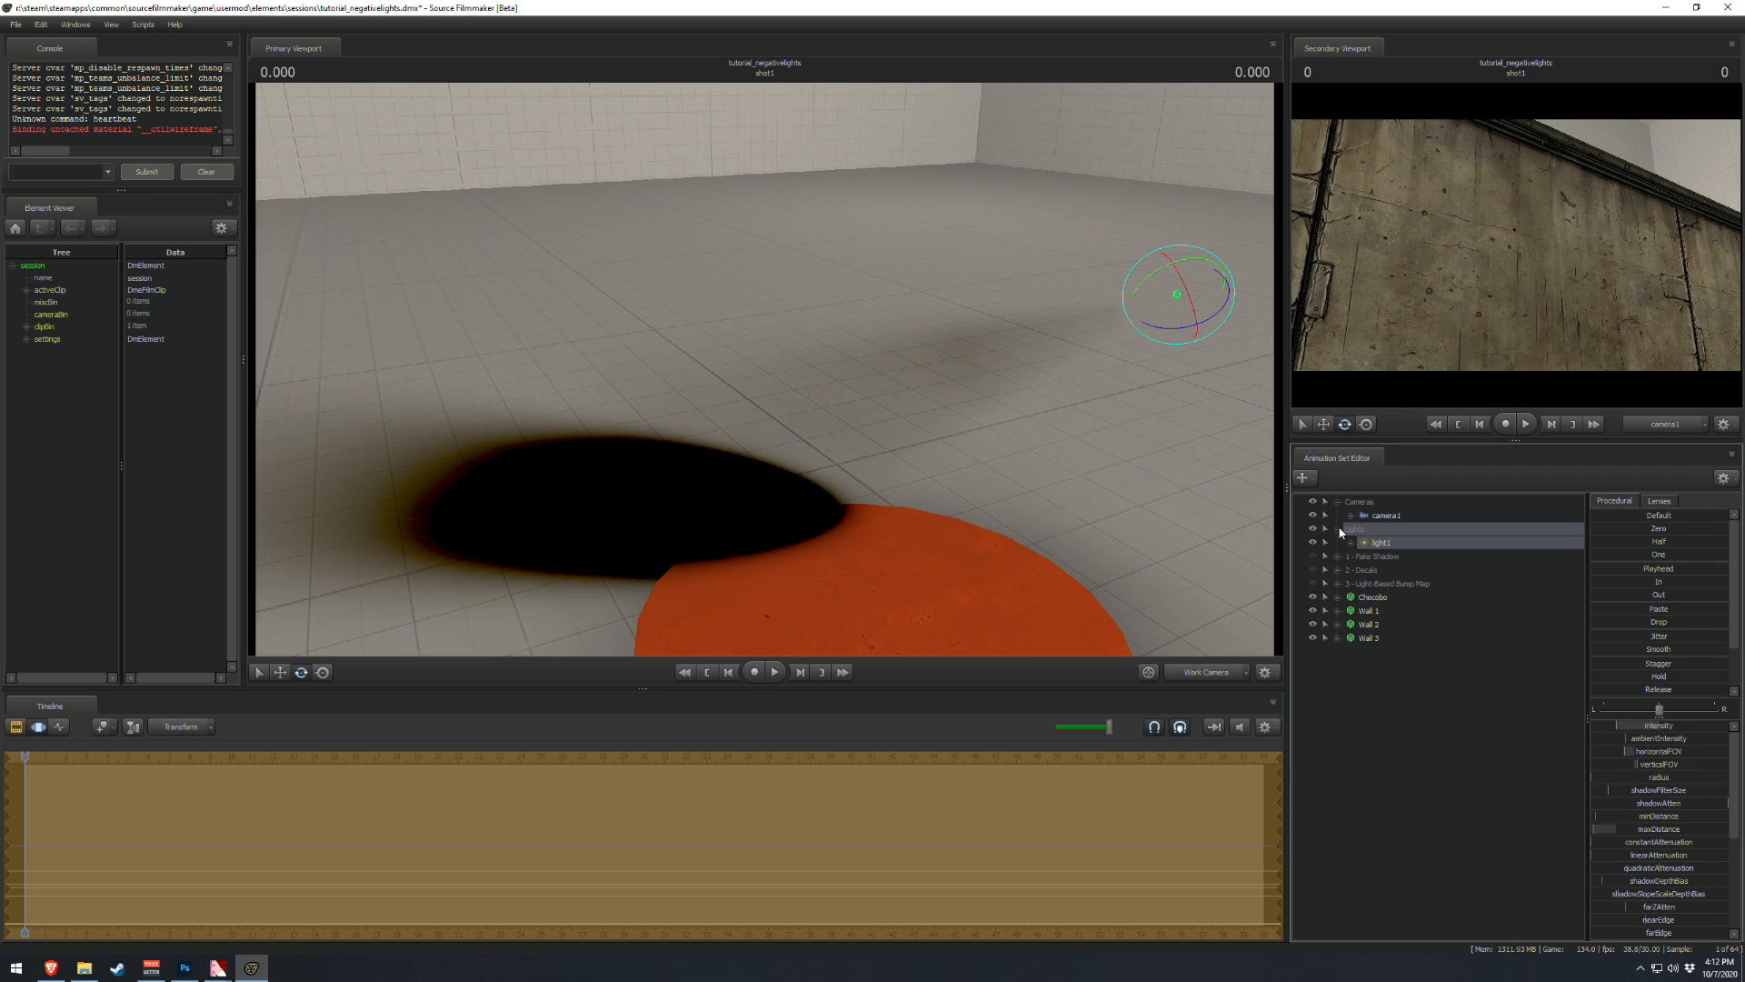
pyautogui.rightClick(1653, 729)
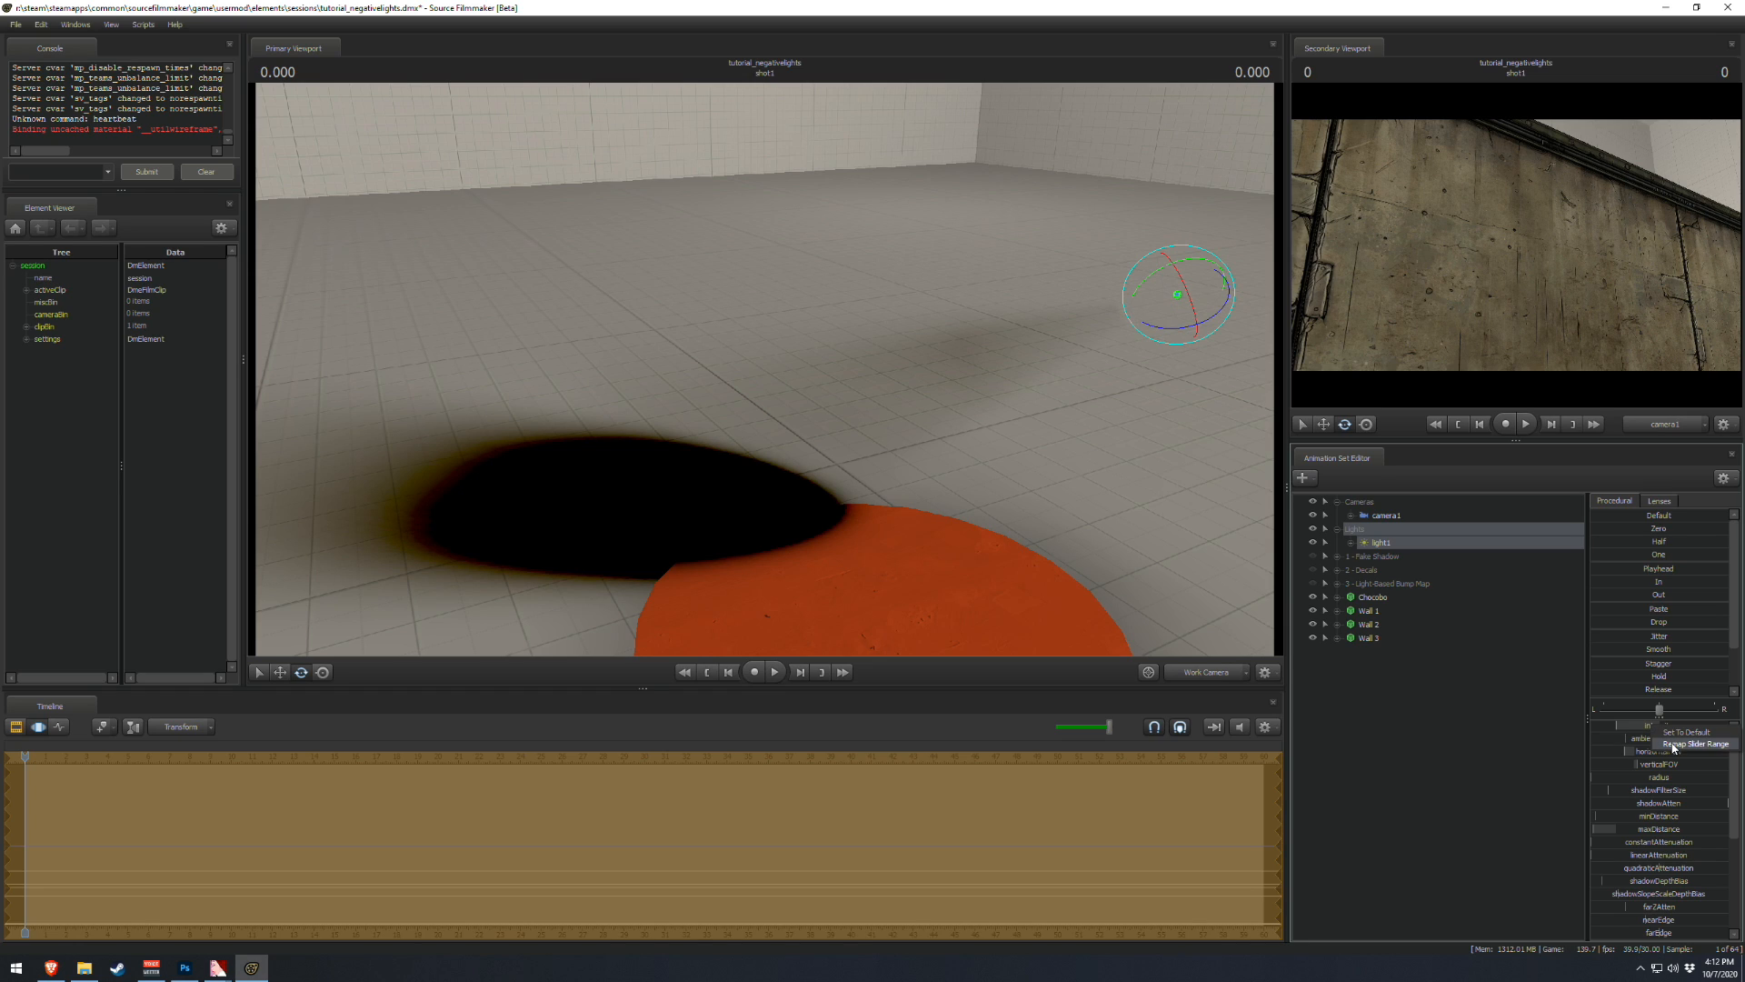
pyautogui.click(1675, 745)
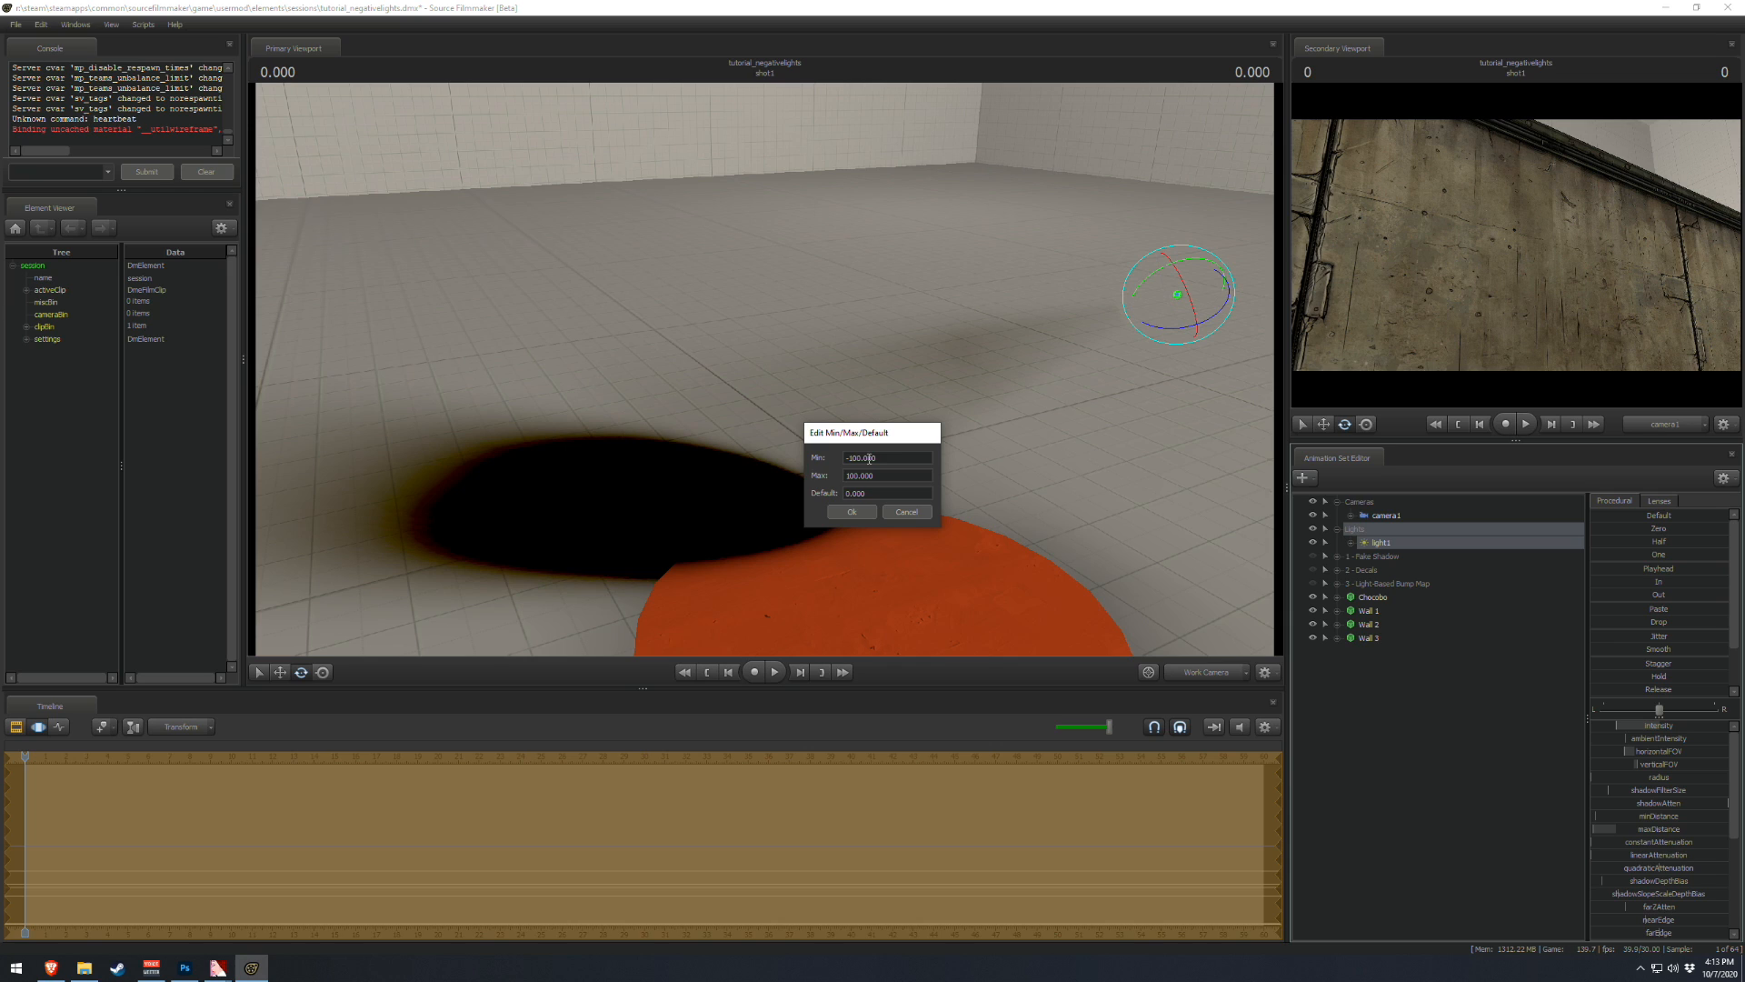
pyautogui.click(863, 511)
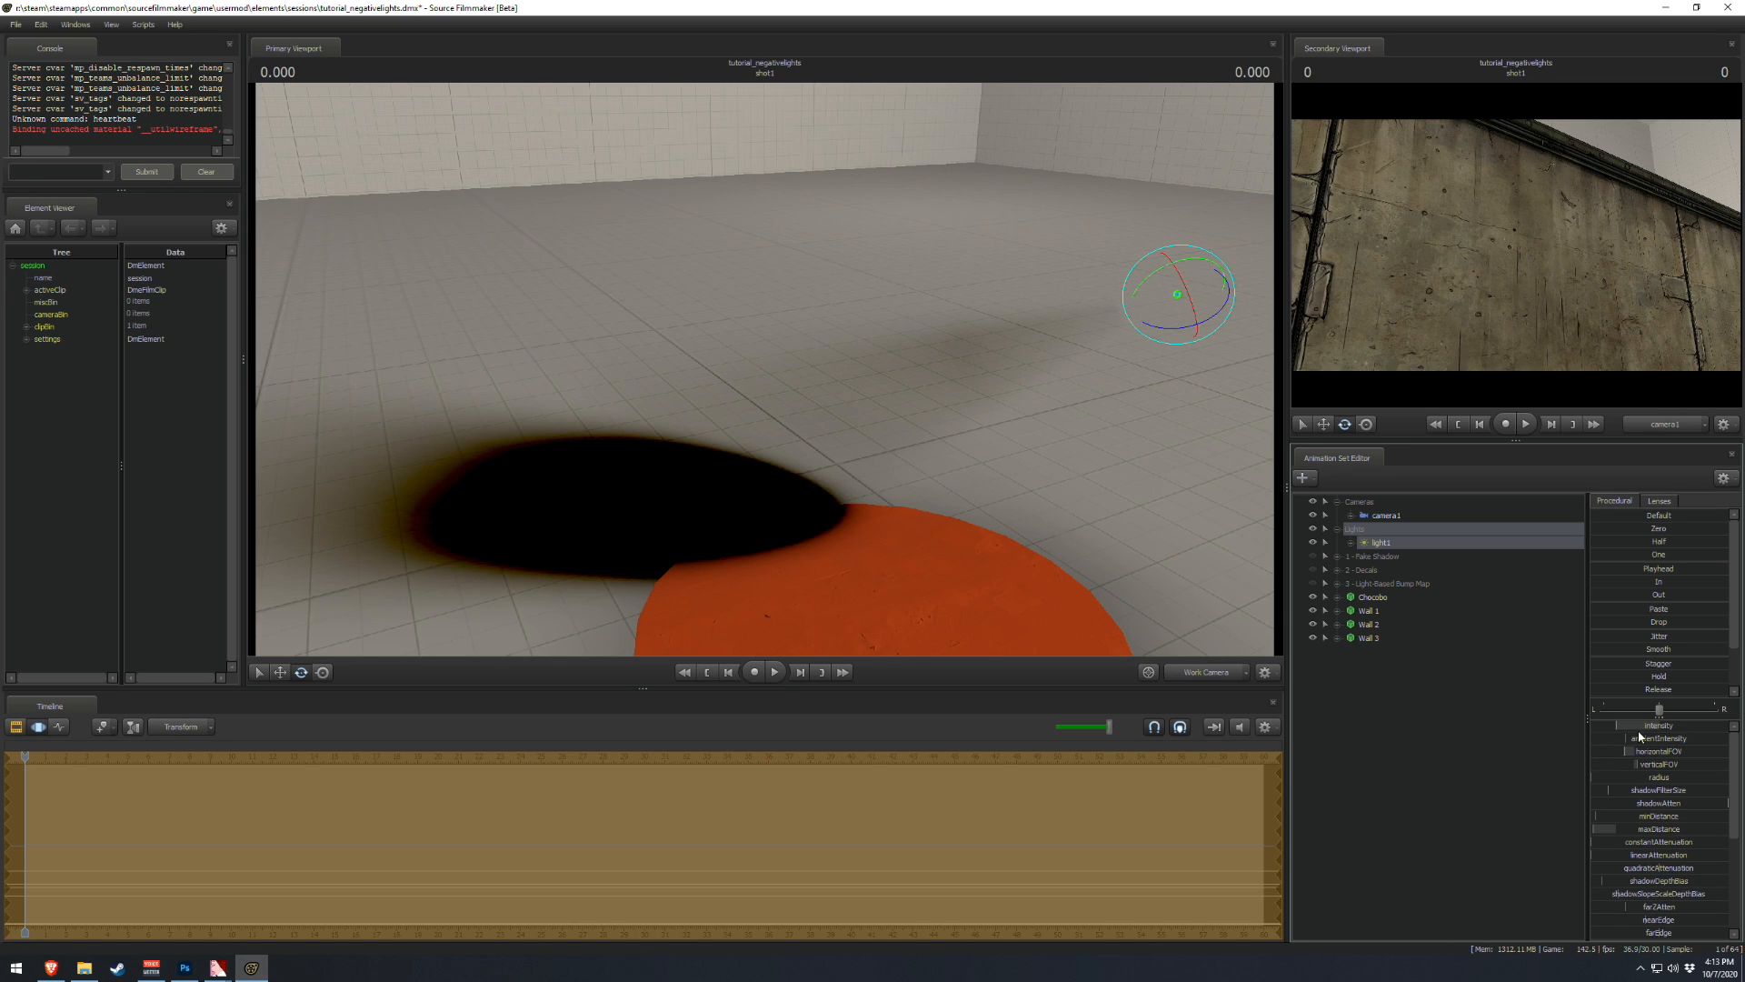
# - Bring light1's negative intensity closer to zero to shrink its dark spot, and lower its color_green and color_blue to the minimum
pyautogui.moveTo(1641, 733)
pyautogui.mouseDown()
pyautogui.moveTo(1718, 733)
pyautogui.moveTo(1632, 725)
pyautogui.mouseUp()
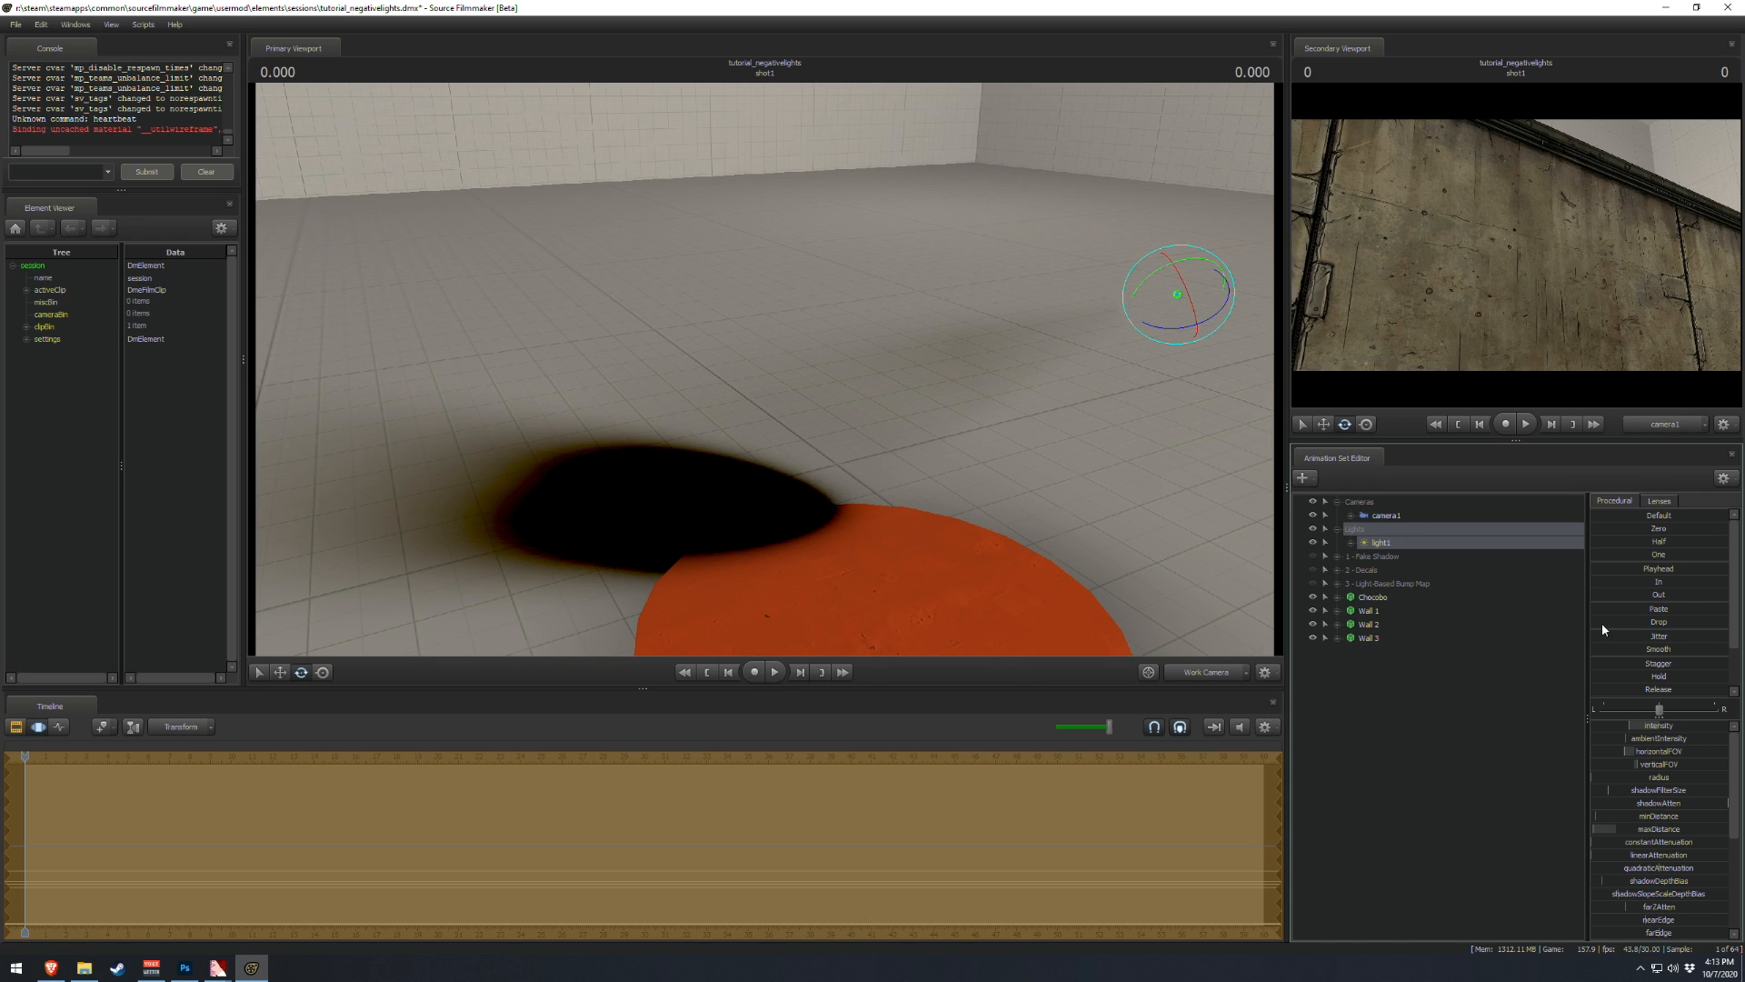
pyautogui.moveTo(1659, 752)
pyautogui.mouseDown()
pyautogui.moveTo(1638, 752)
pyautogui.moveTo(1660, 752)
pyautogui.mouseUp()
pyautogui.scroll(-5, 1659, 782)
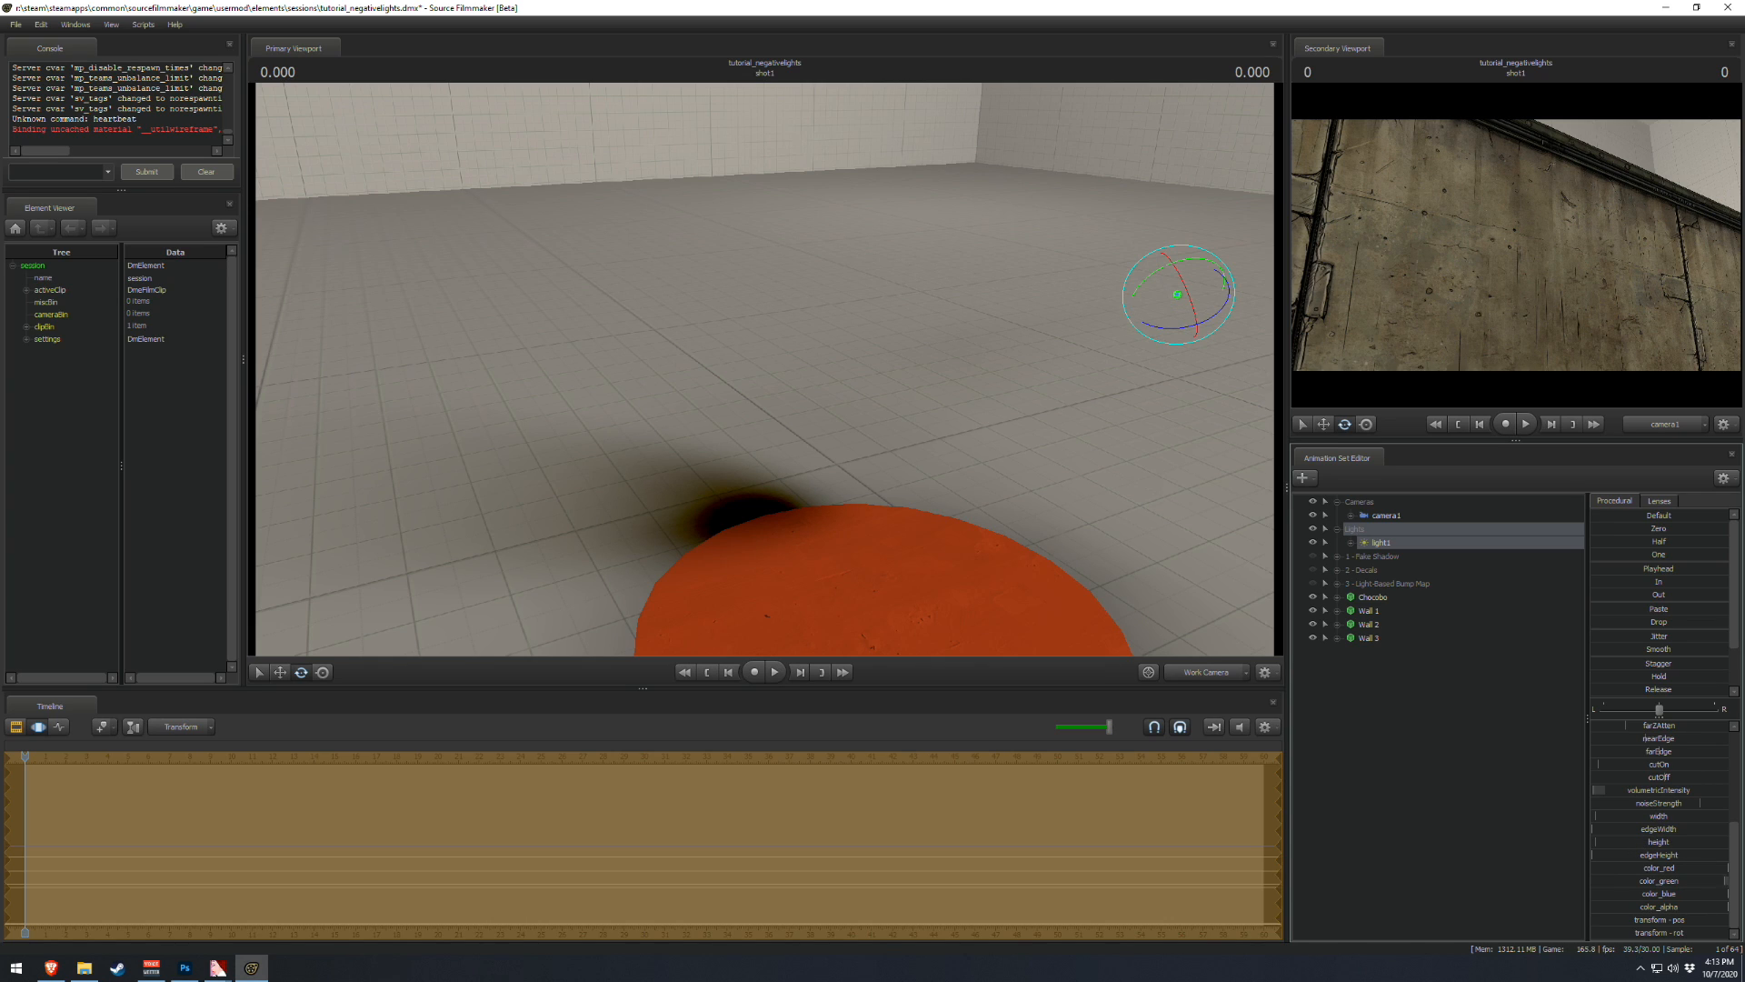
pyautogui.moveTo(1692, 882); pyautogui.dragTo(1605, 895)
pyautogui.moveTo(819, 364); pyautogui.dragTo(716, 471)
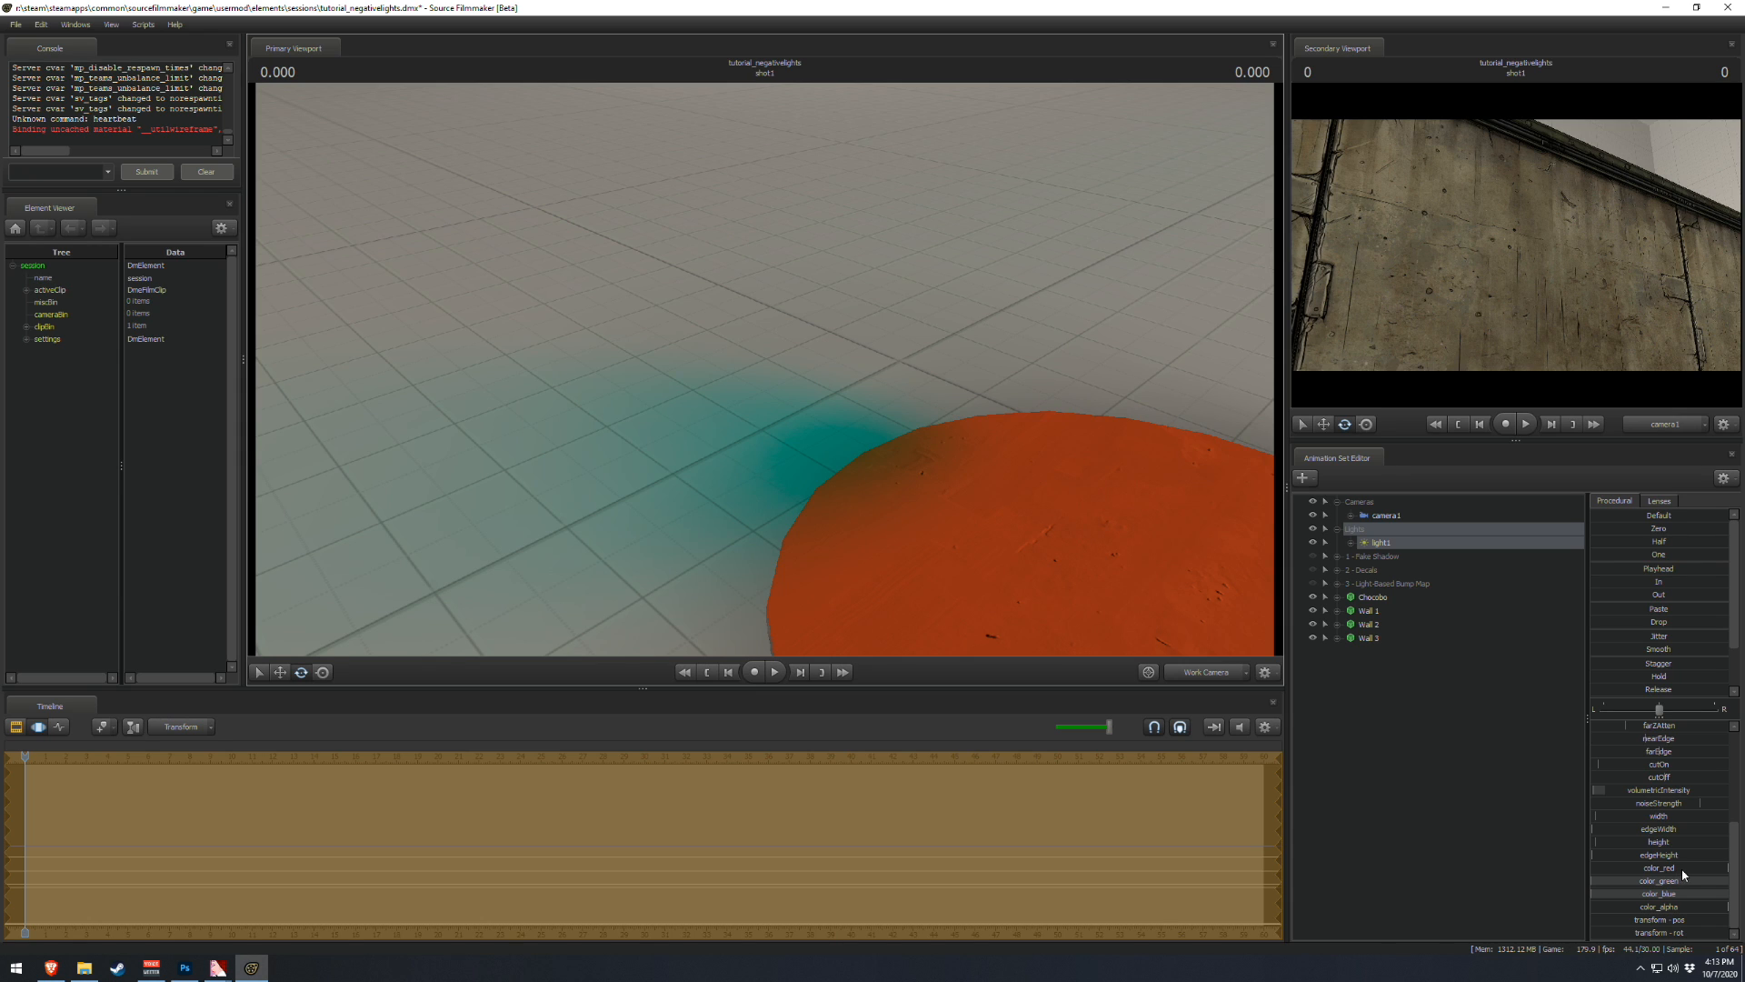
# - Lower light1's color_red to the minimum and restore its color_green and color_blue to full
pyautogui.moveTo(1694, 869); pyautogui.dragTo(1732, 883)
pyautogui.moveTo(1597, 894); pyautogui.dragTo(1732, 895)
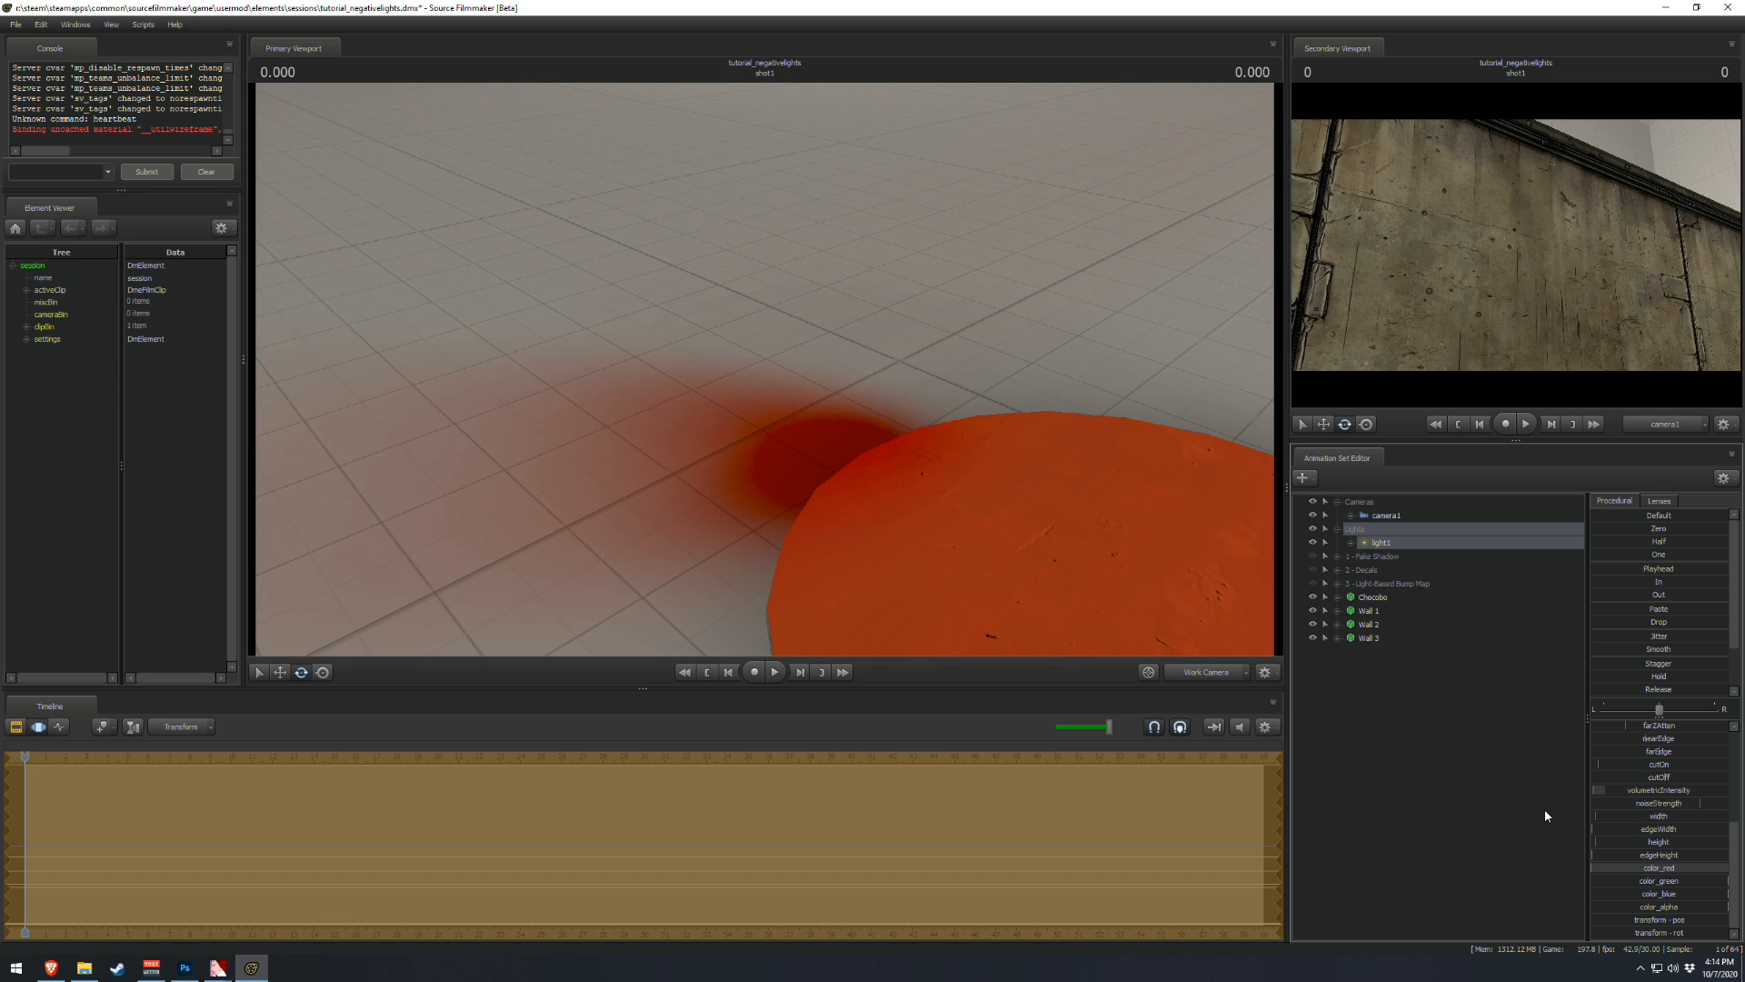
# - Make the 1 - Fake Shadow group visible to darken the floor beneath the Chocobo
pyautogui.moveTo(1126, 444); pyautogui.dragTo(769, 380)
pyautogui.moveTo(1142, 541); pyautogui.dragTo(769, 380)
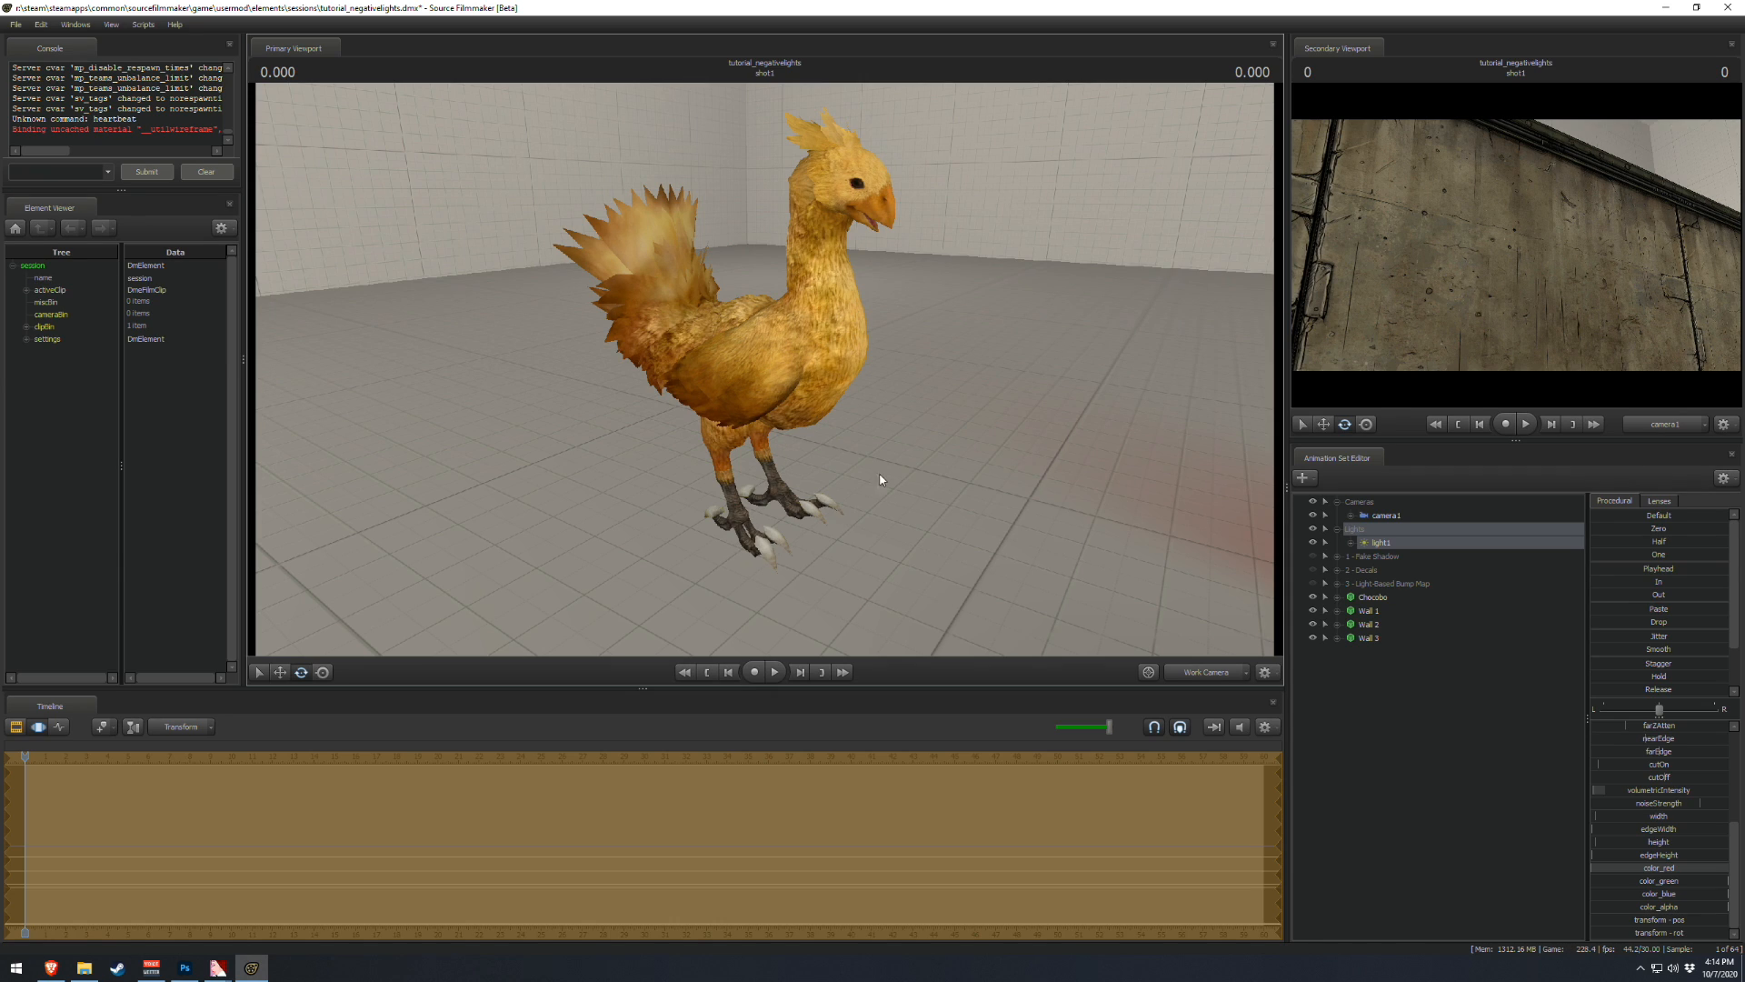
pyautogui.click(1313, 556)
pyautogui.moveTo(1091, 382); pyautogui.dragTo(1118, 478)
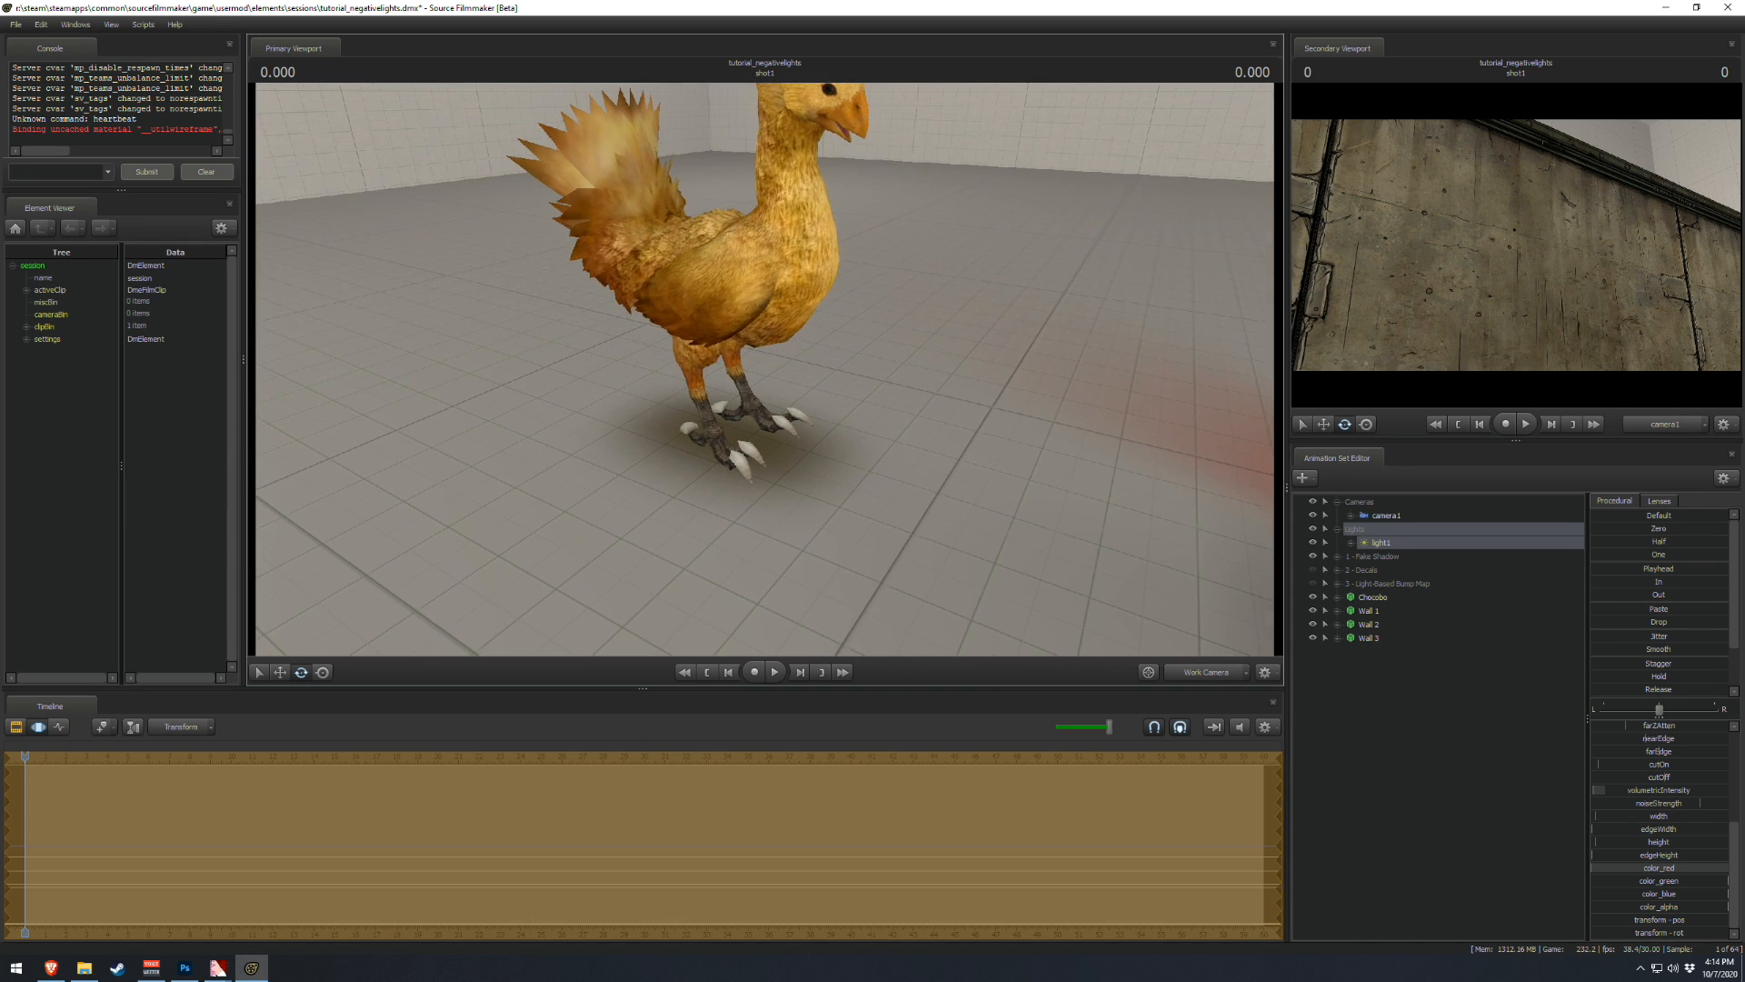
# - Check the intensity slider range of the Fake Shadow light without changing it
pyautogui.click(1338, 556)
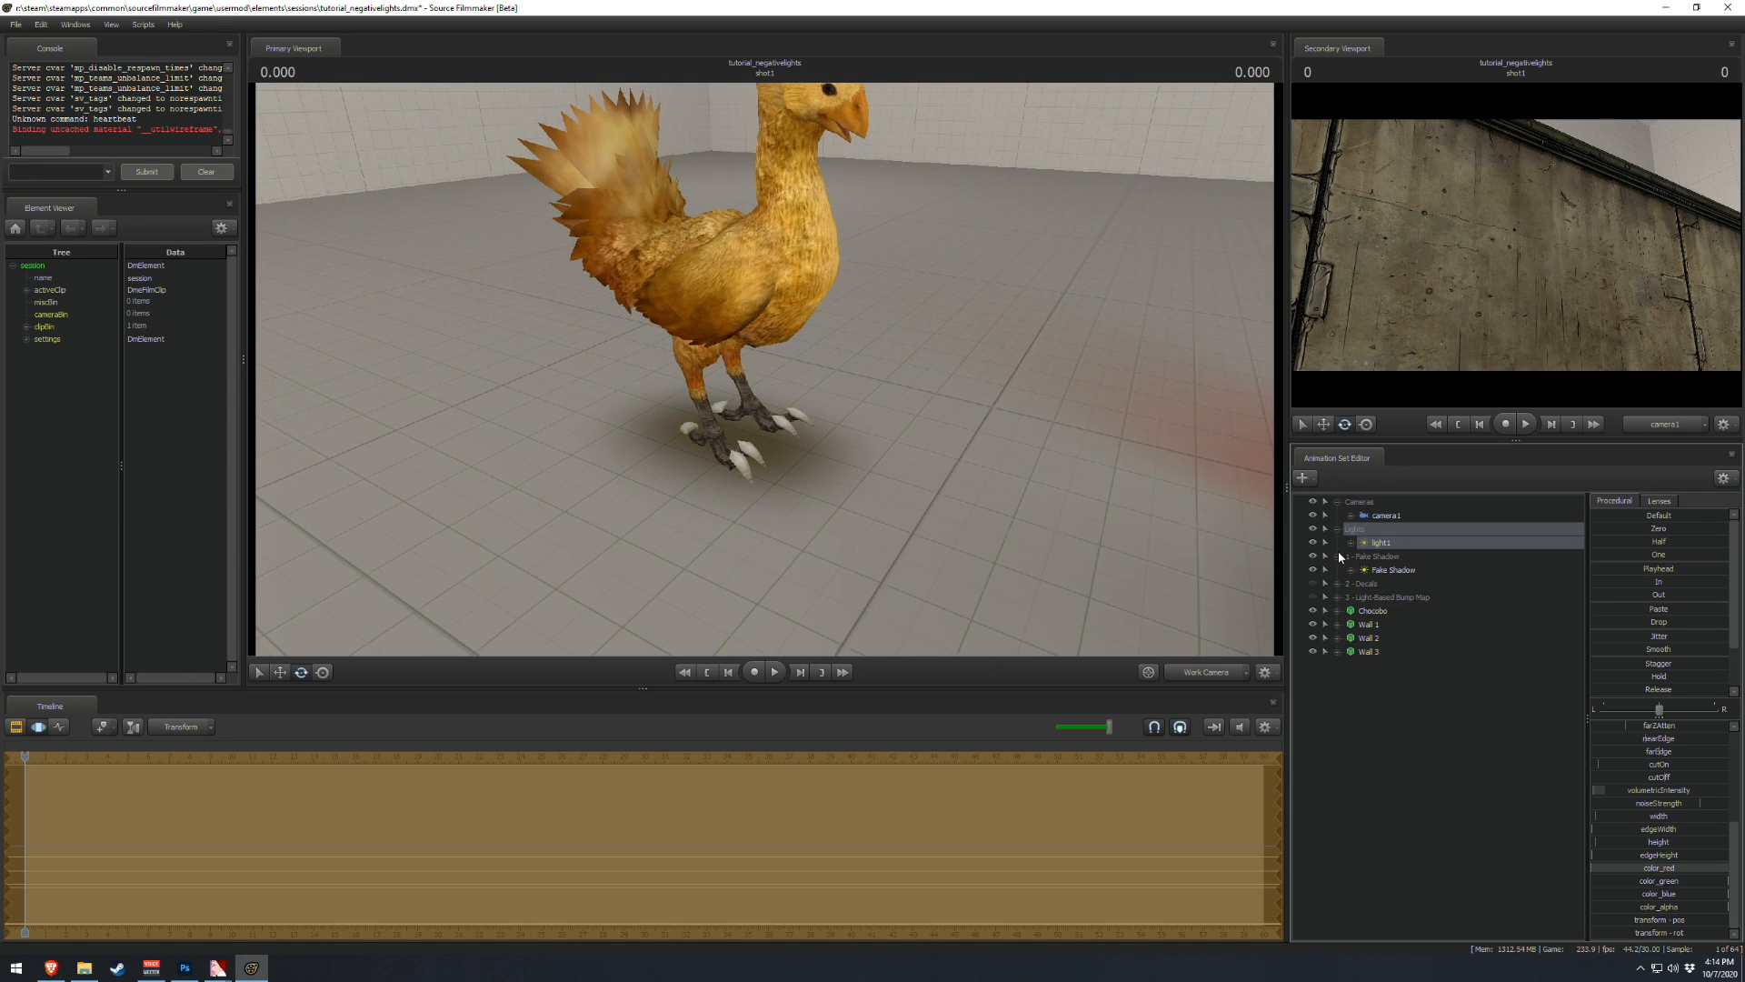
pyautogui.click(1400, 570)
pyautogui.rightClick(1641, 733)
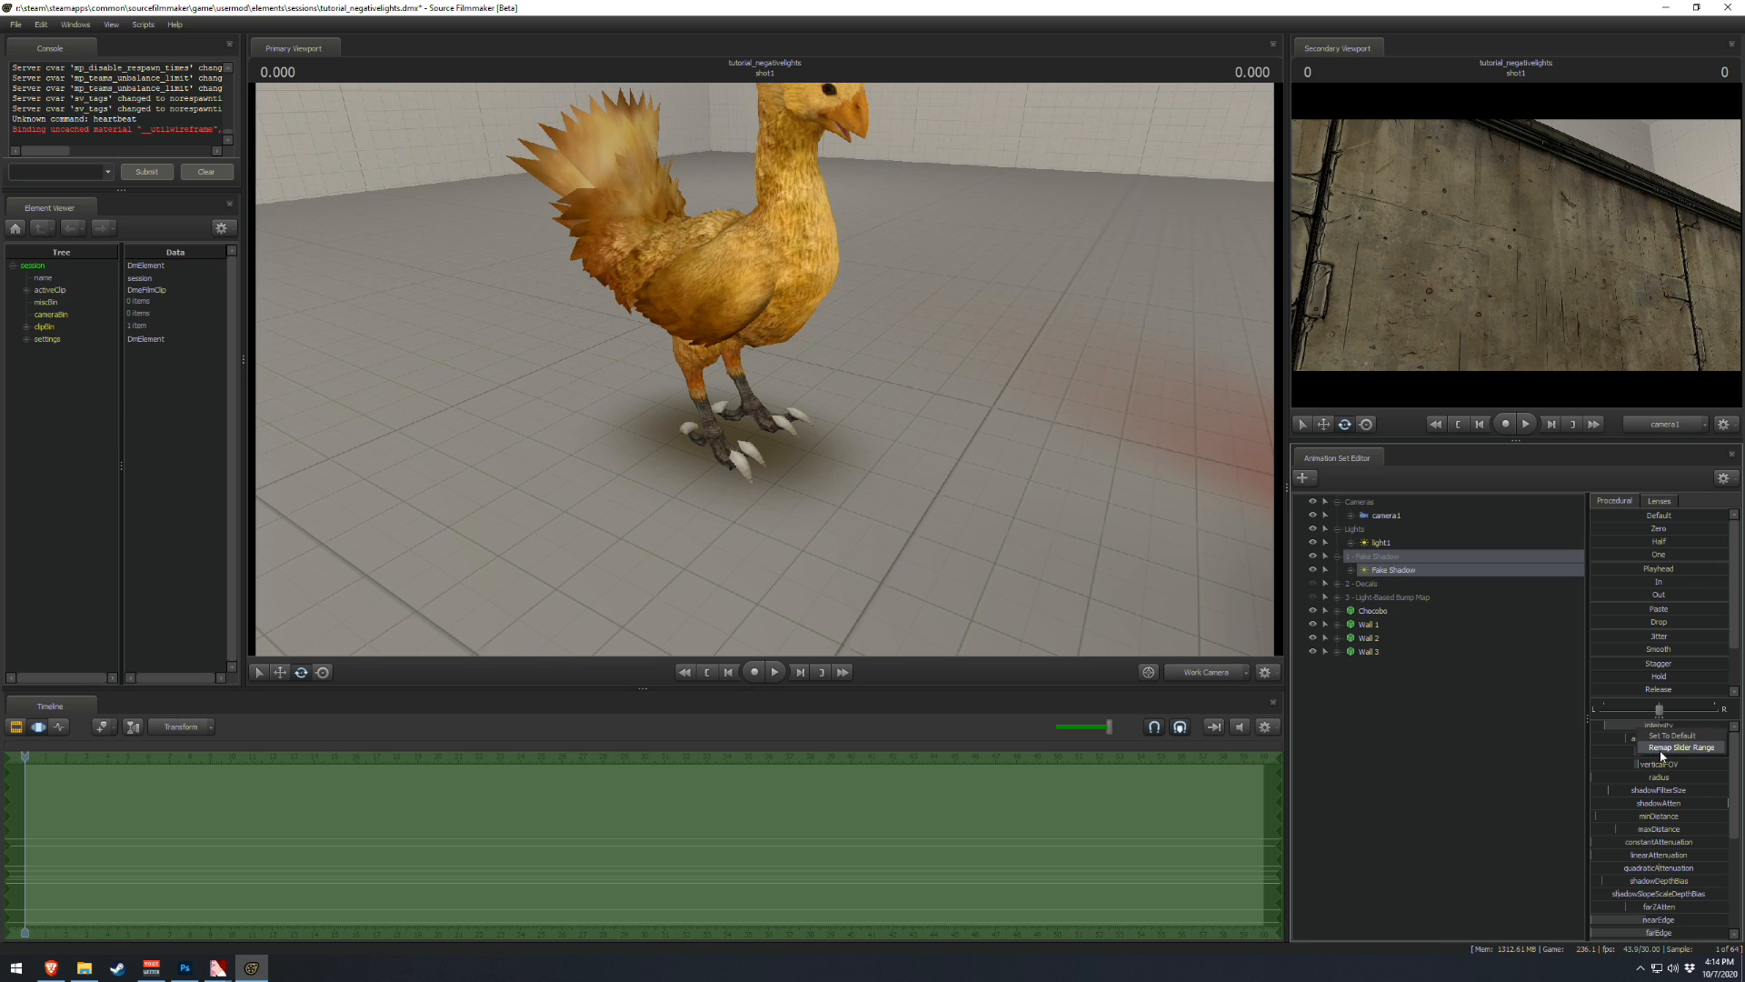
pyautogui.click(1662, 755)
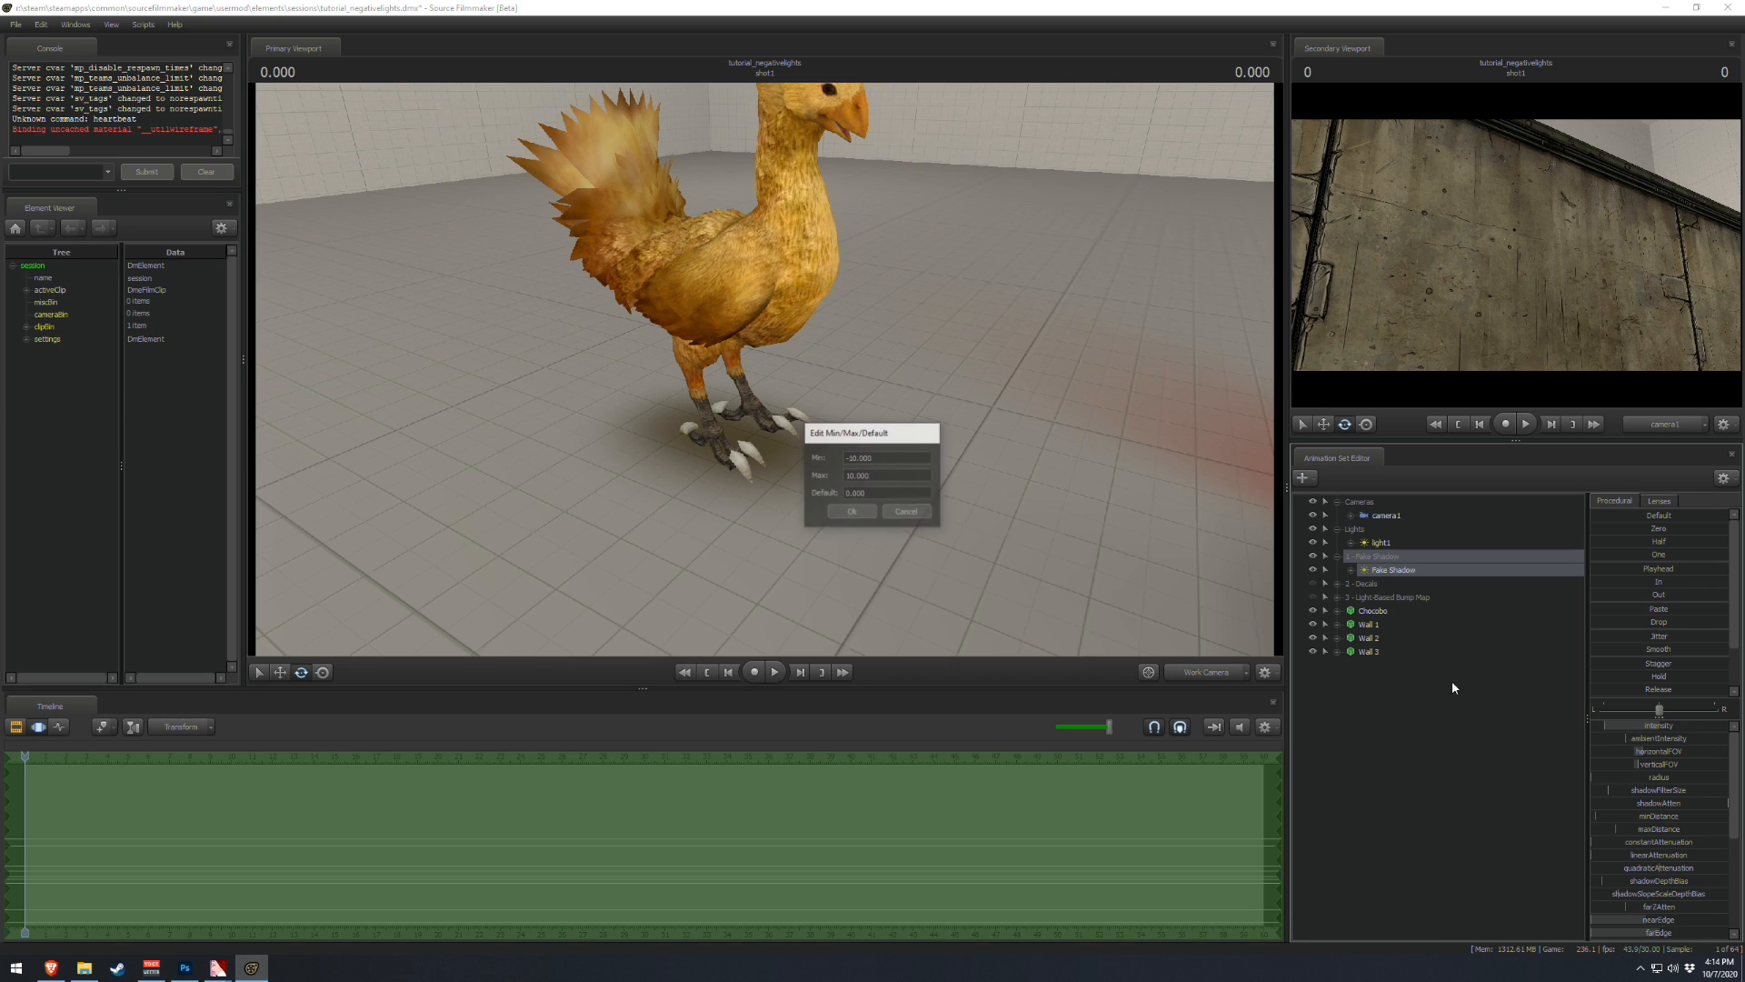
pyautogui.click(898, 515)
# - Show the Fake Shadow light's Light element in the Element Viewer and inspect its attributes, down to noiseStrength
pyautogui.press('s')
pyautogui.moveTo(1203, 600); pyautogui.dragTo(1200, 528)
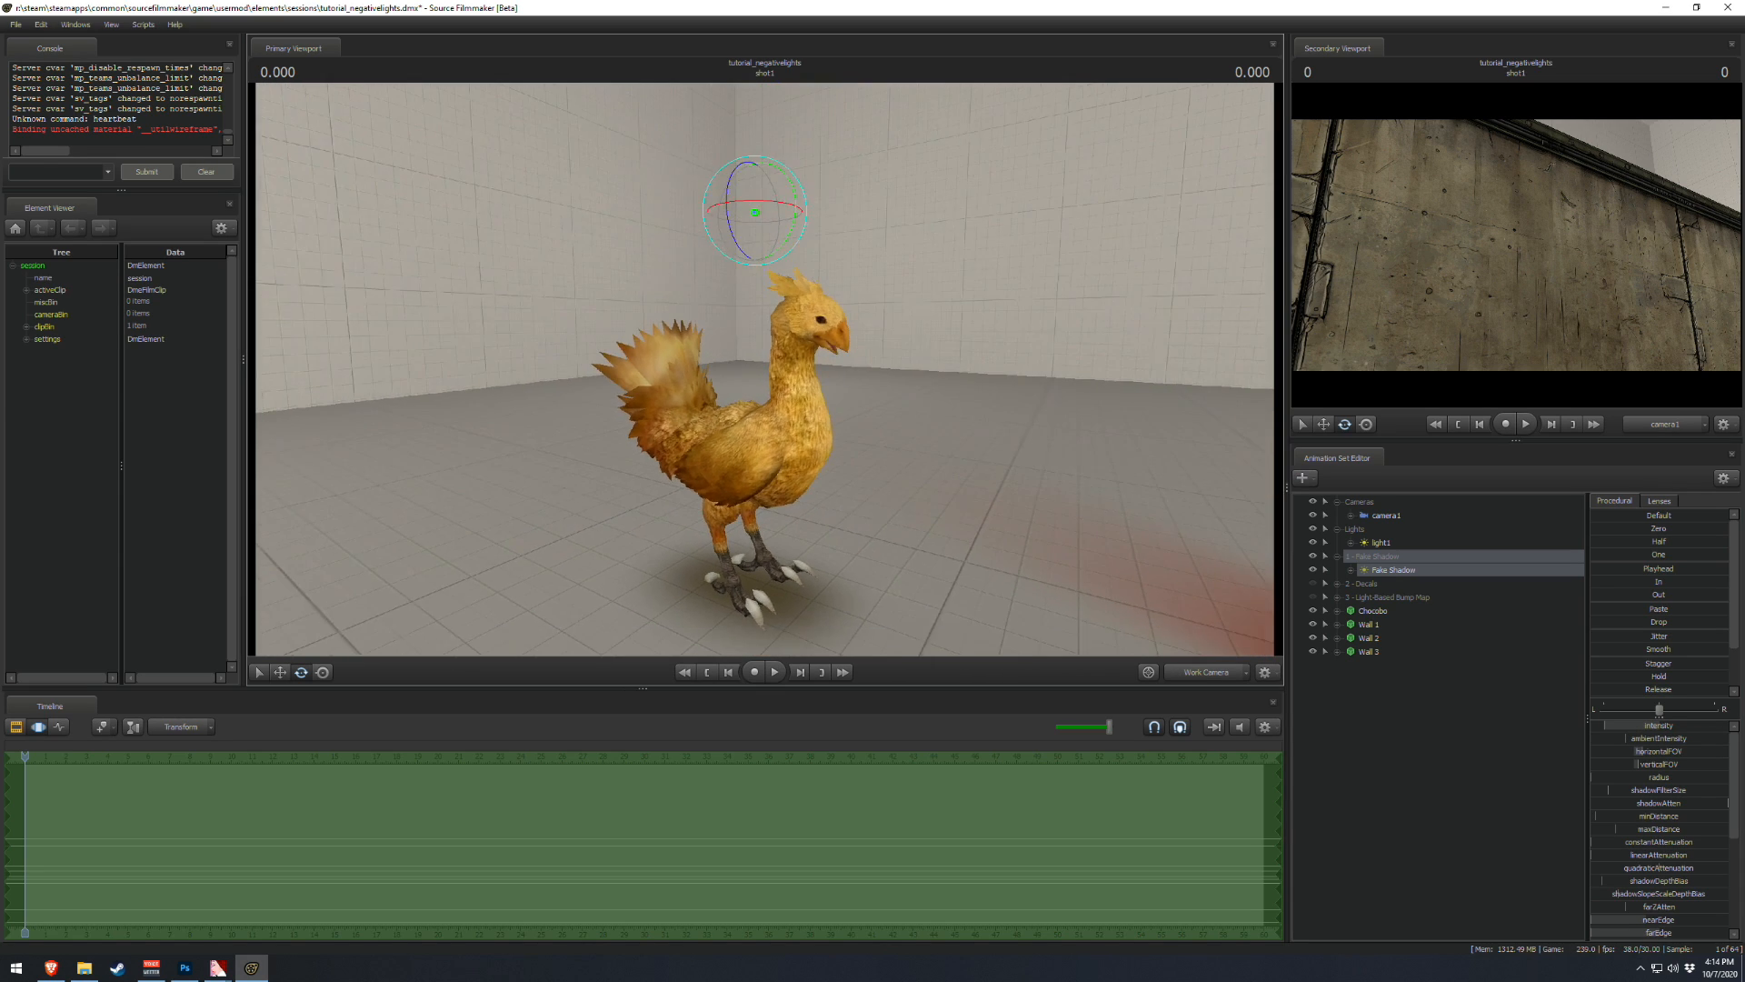
pyautogui.press('a')
pyautogui.moveTo(766, 368); pyautogui.dragTo(766, 368)
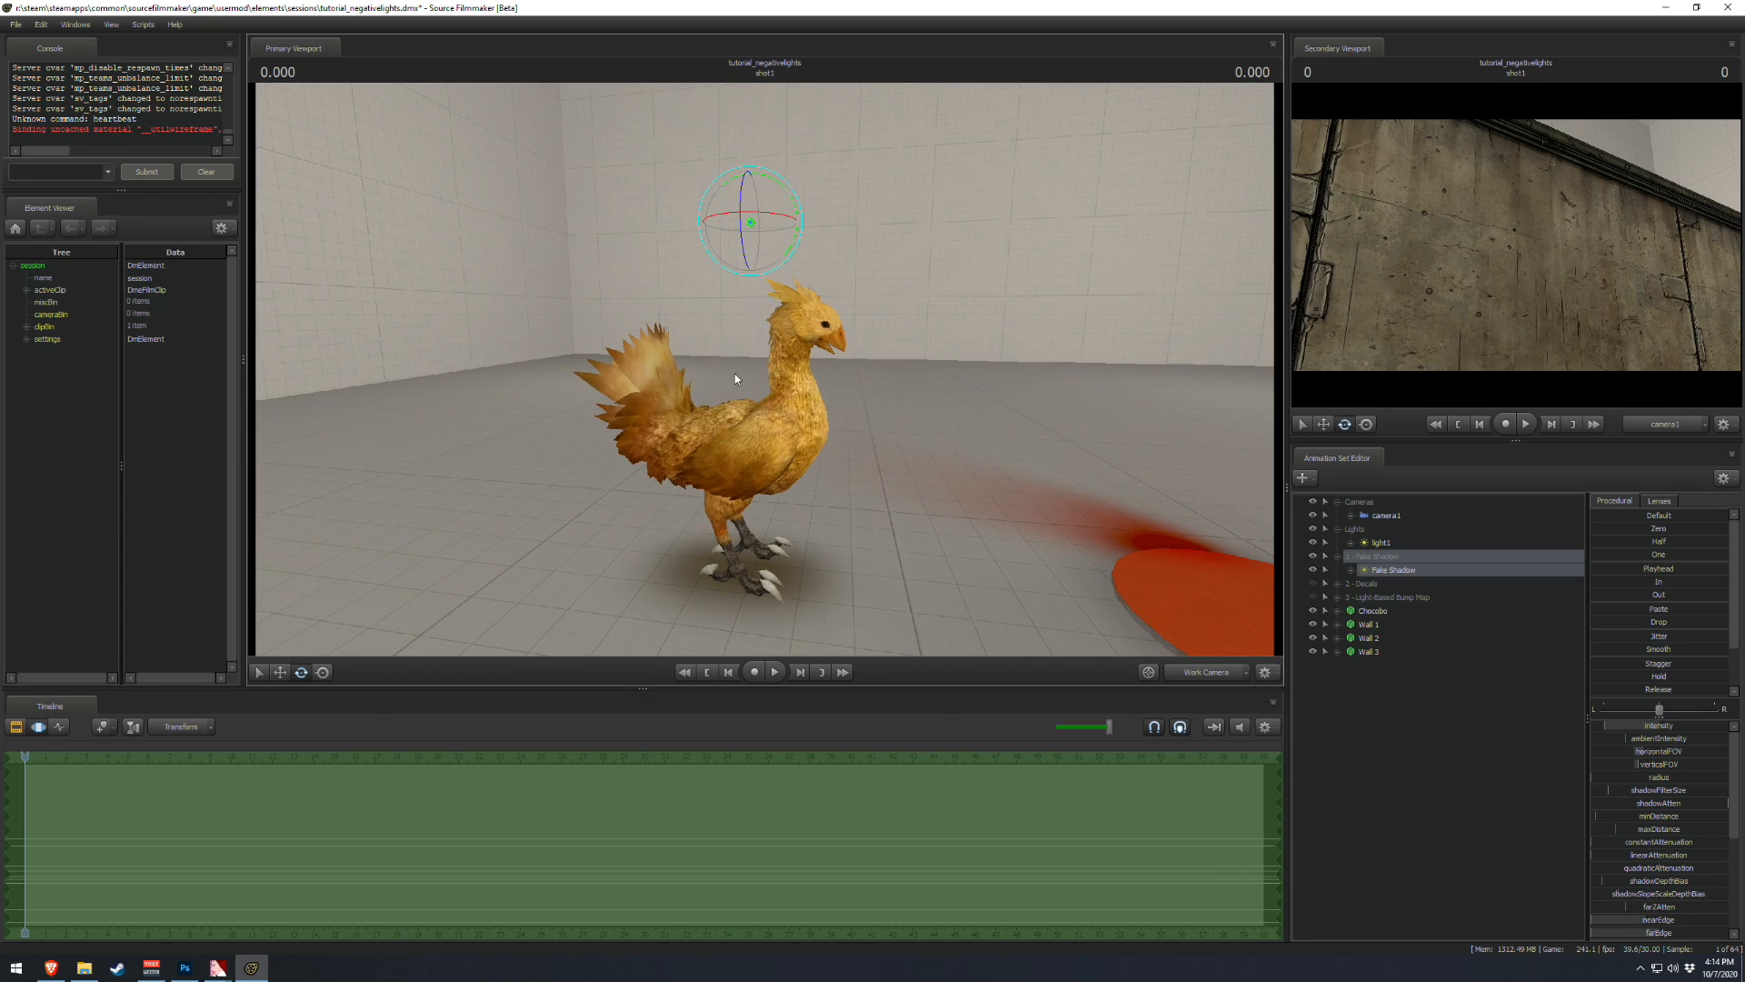
pyautogui.keyDown('alt'); pyautogui.moveTo(892, 482); pyautogui.dragTo(766, 369); pyautogui.keyUp('alt')
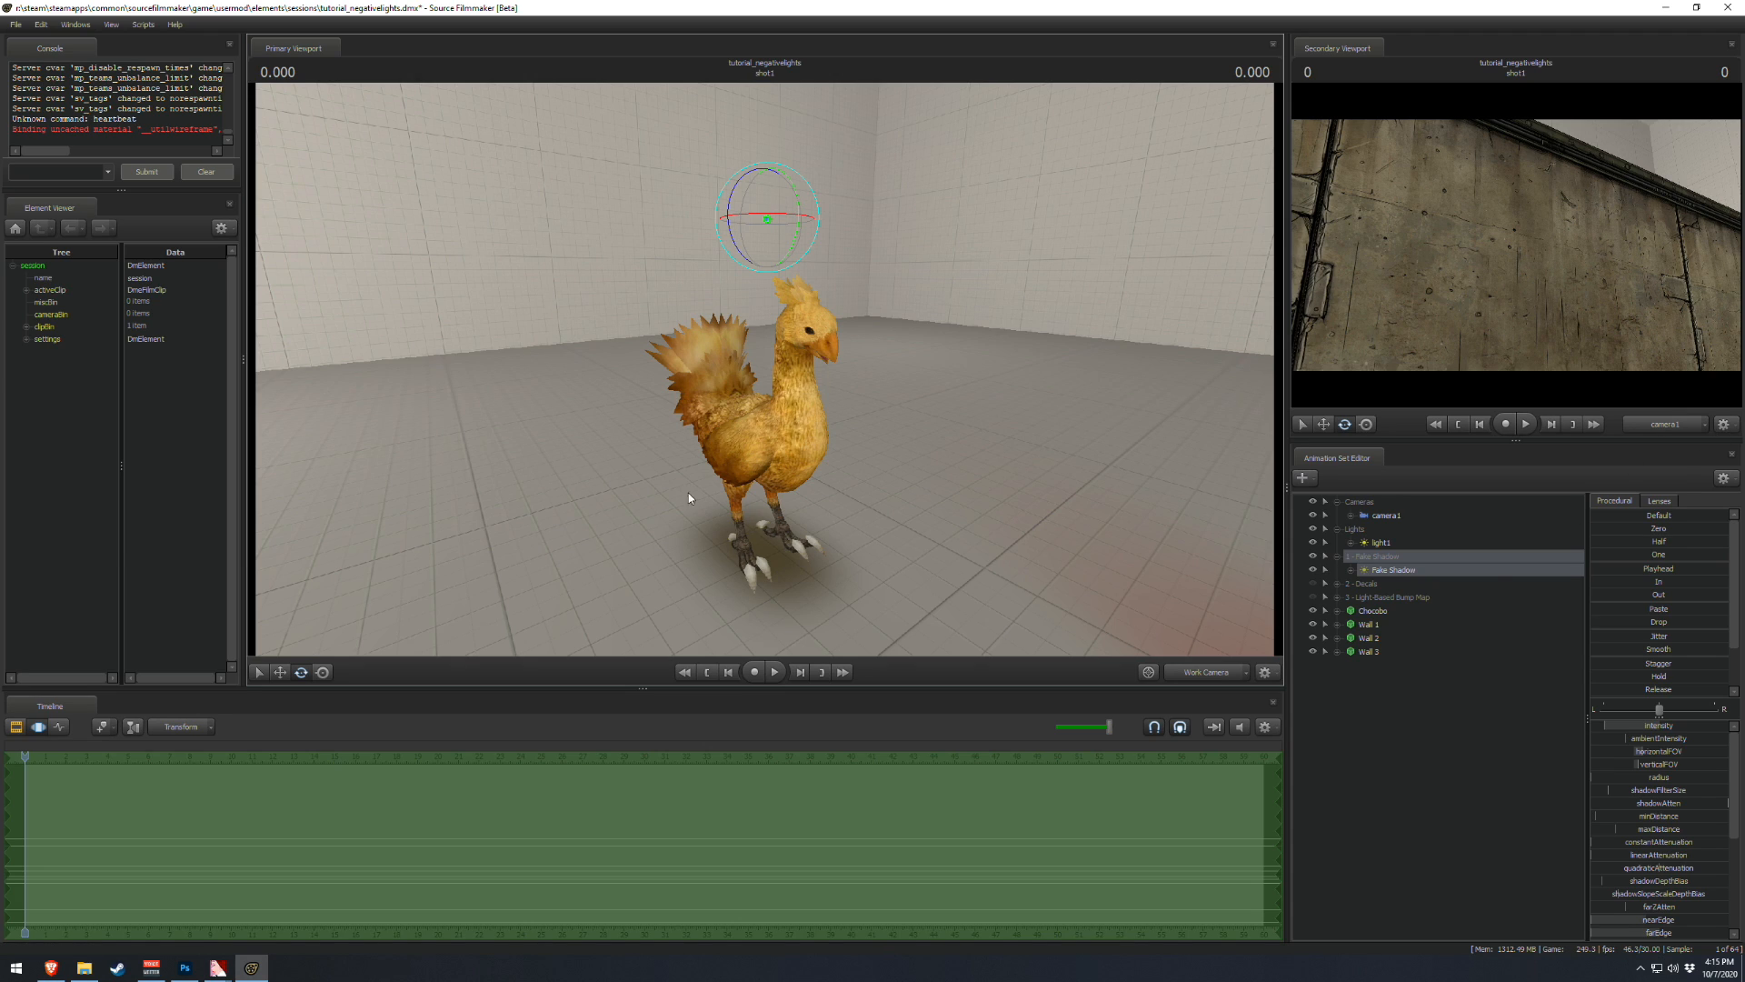
pyautogui.rightClick(1453, 569)
pyautogui.moveTo(1483, 651)
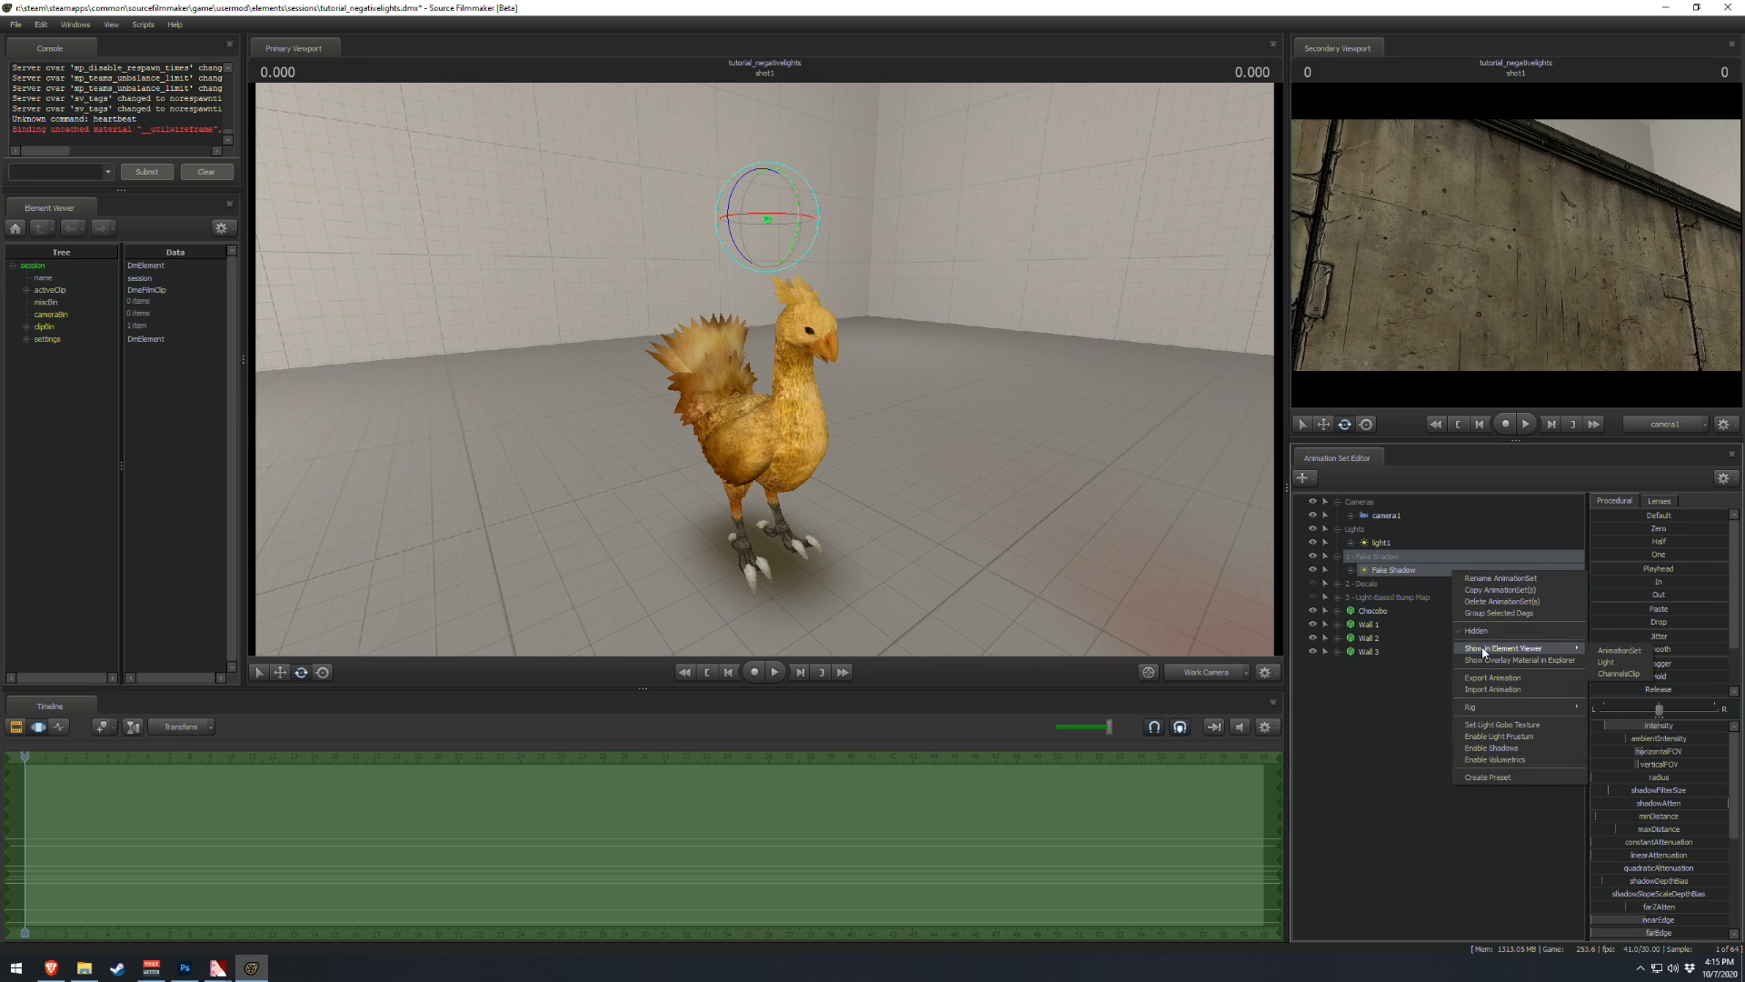
pyautogui.click(1608, 662)
pyautogui.scroll(-3, 167, 622)
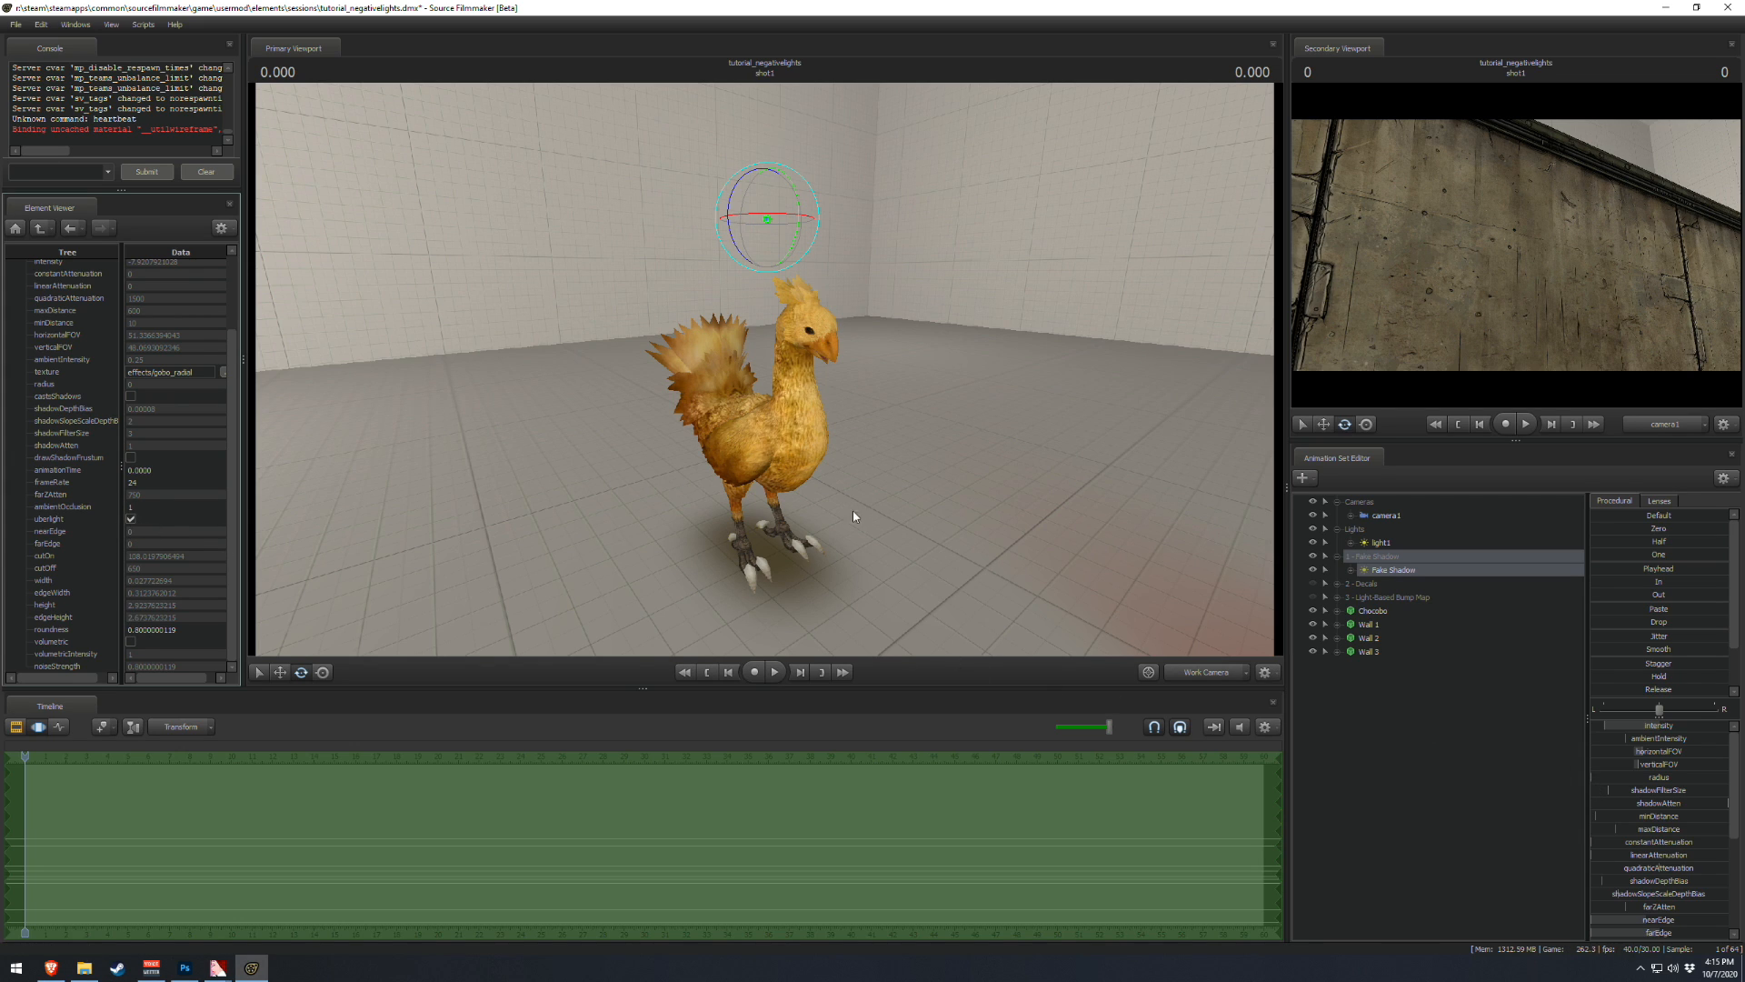
# - Examine the soft shadow under the Chocobo's feet and the Fake Shadow light's edge, width and height sliders
pyautogui.press('a')
pyautogui.moveTo(853, 511); pyautogui.dragTo(818, 375)
pyautogui.press('w')
pyautogui.scroll(-3, 1623, 791)
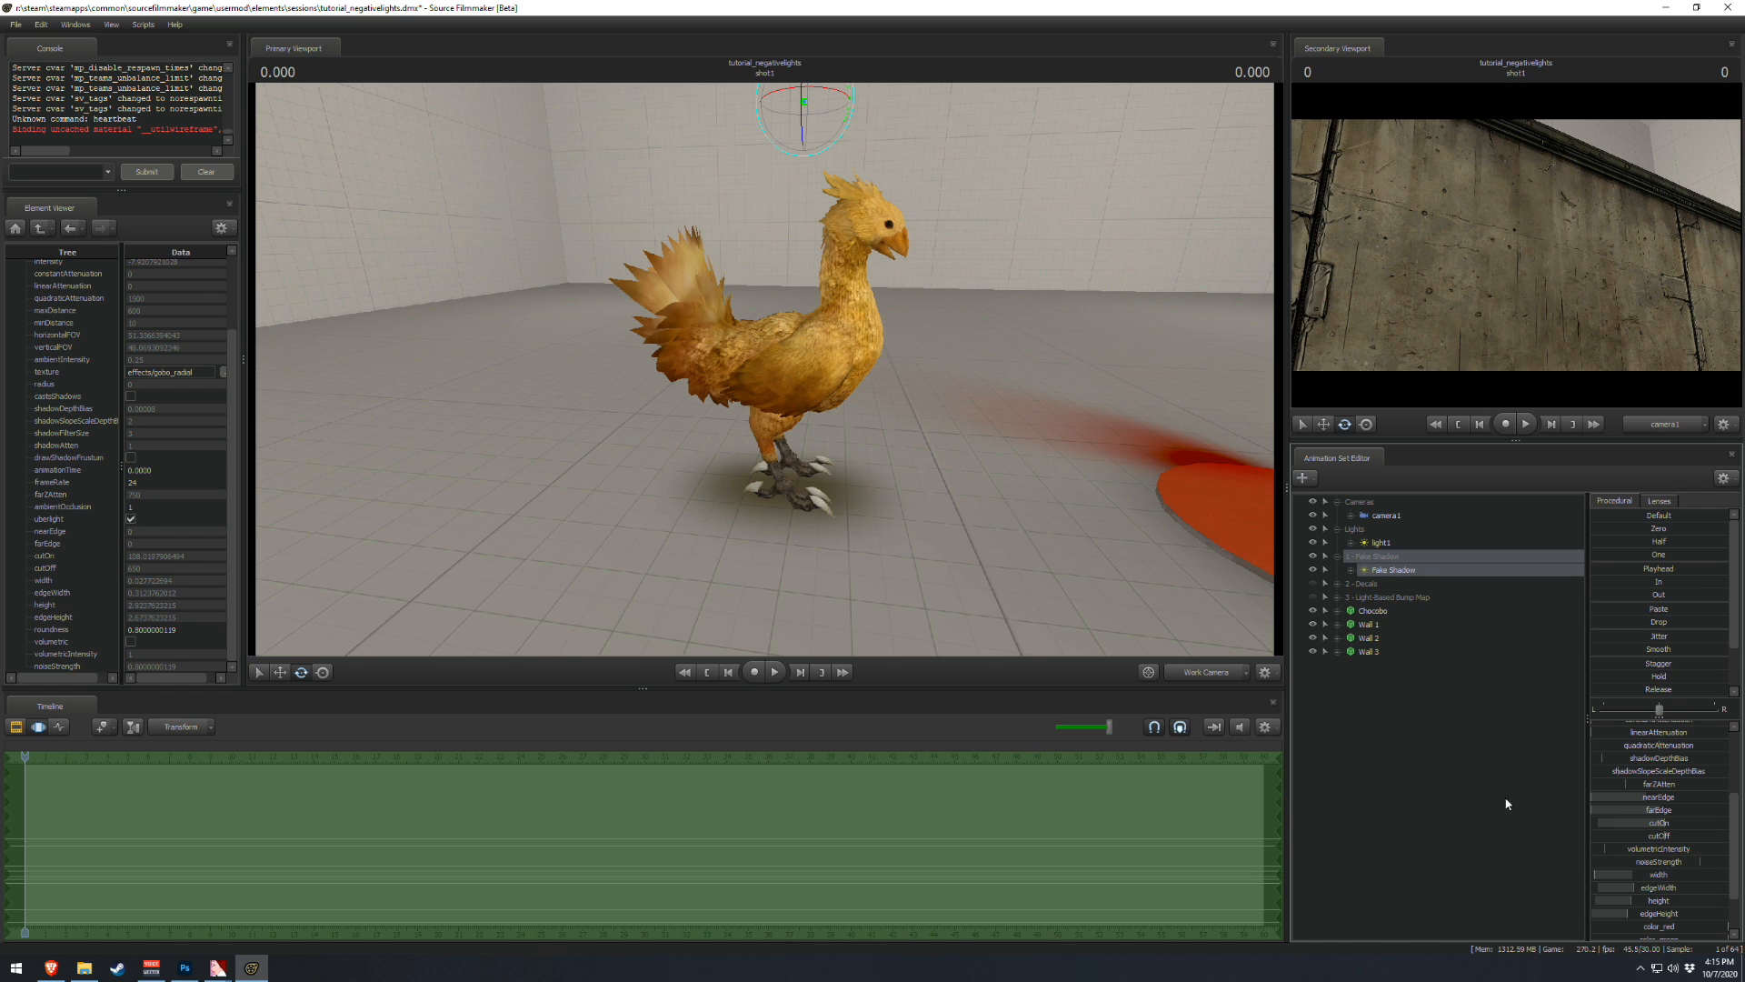
pyautogui.press('w')
pyautogui.moveTo(845, 567); pyautogui.dragTo(849, 609)
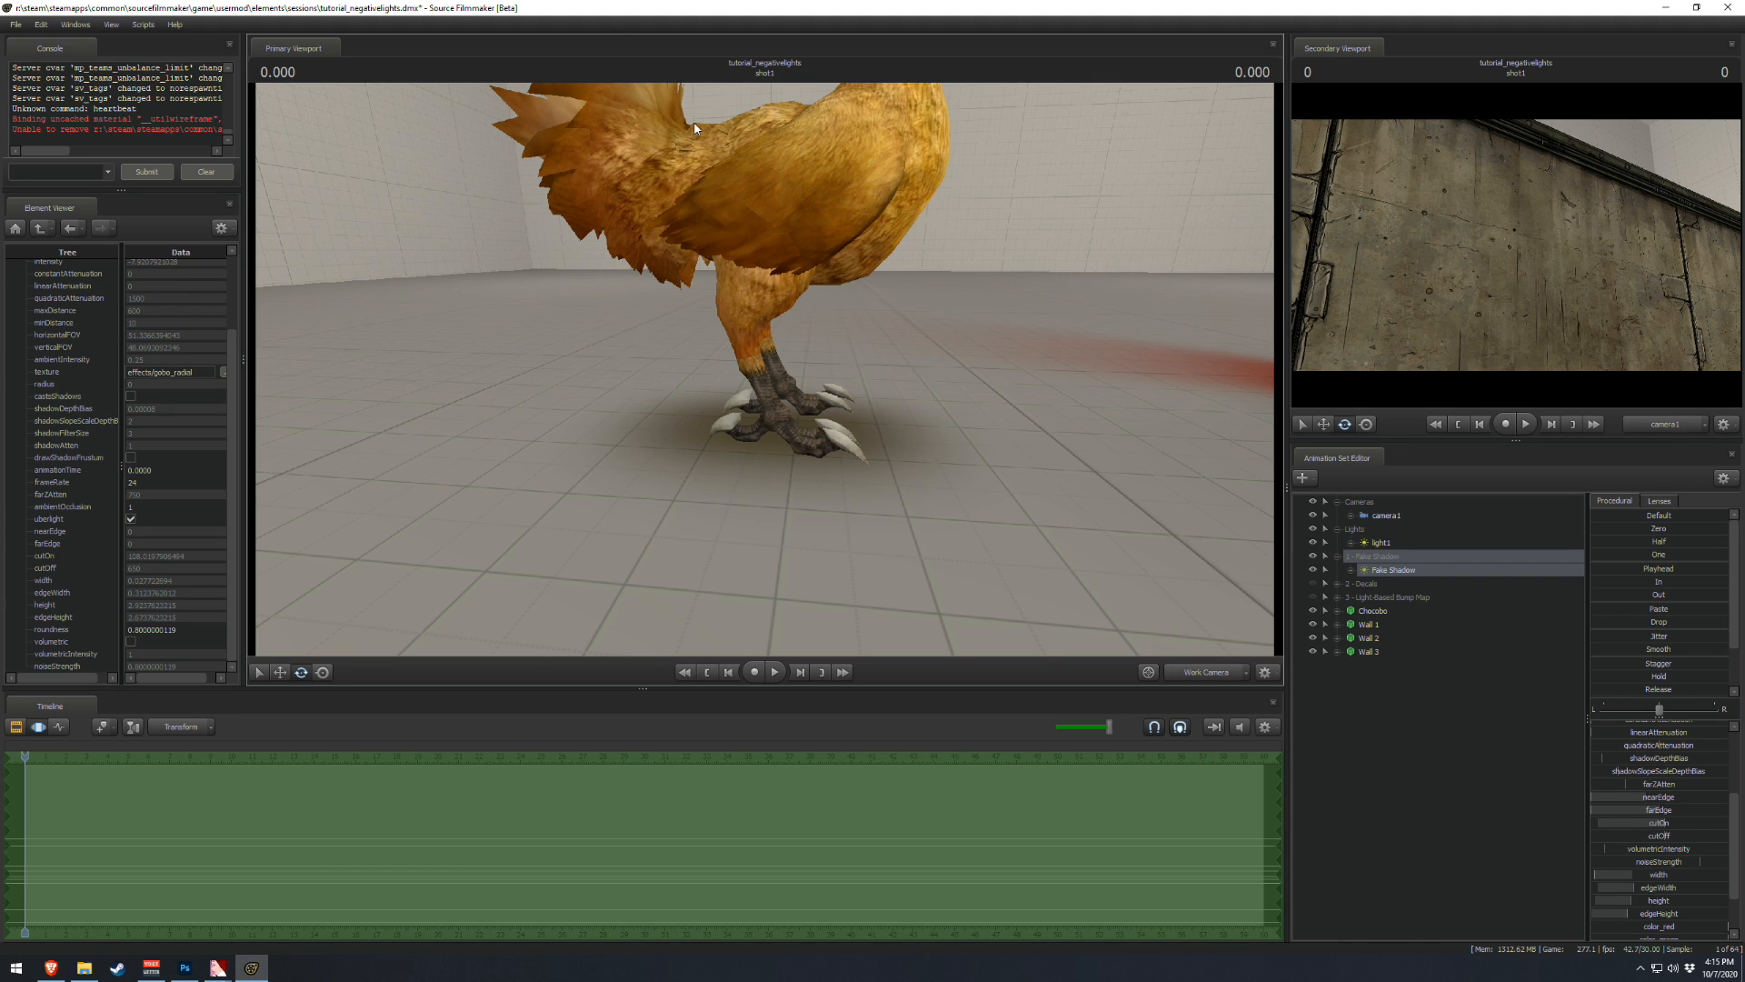
# - Look through the Fake Shadow light in the primary viewport and return to the work camera
pyautogui.moveTo(1416, 571); pyautogui.dragTo(1211, 349)
pyautogui.press('a')
pyautogui.press('s')
pyautogui.press('w')
pyautogui.press('s')
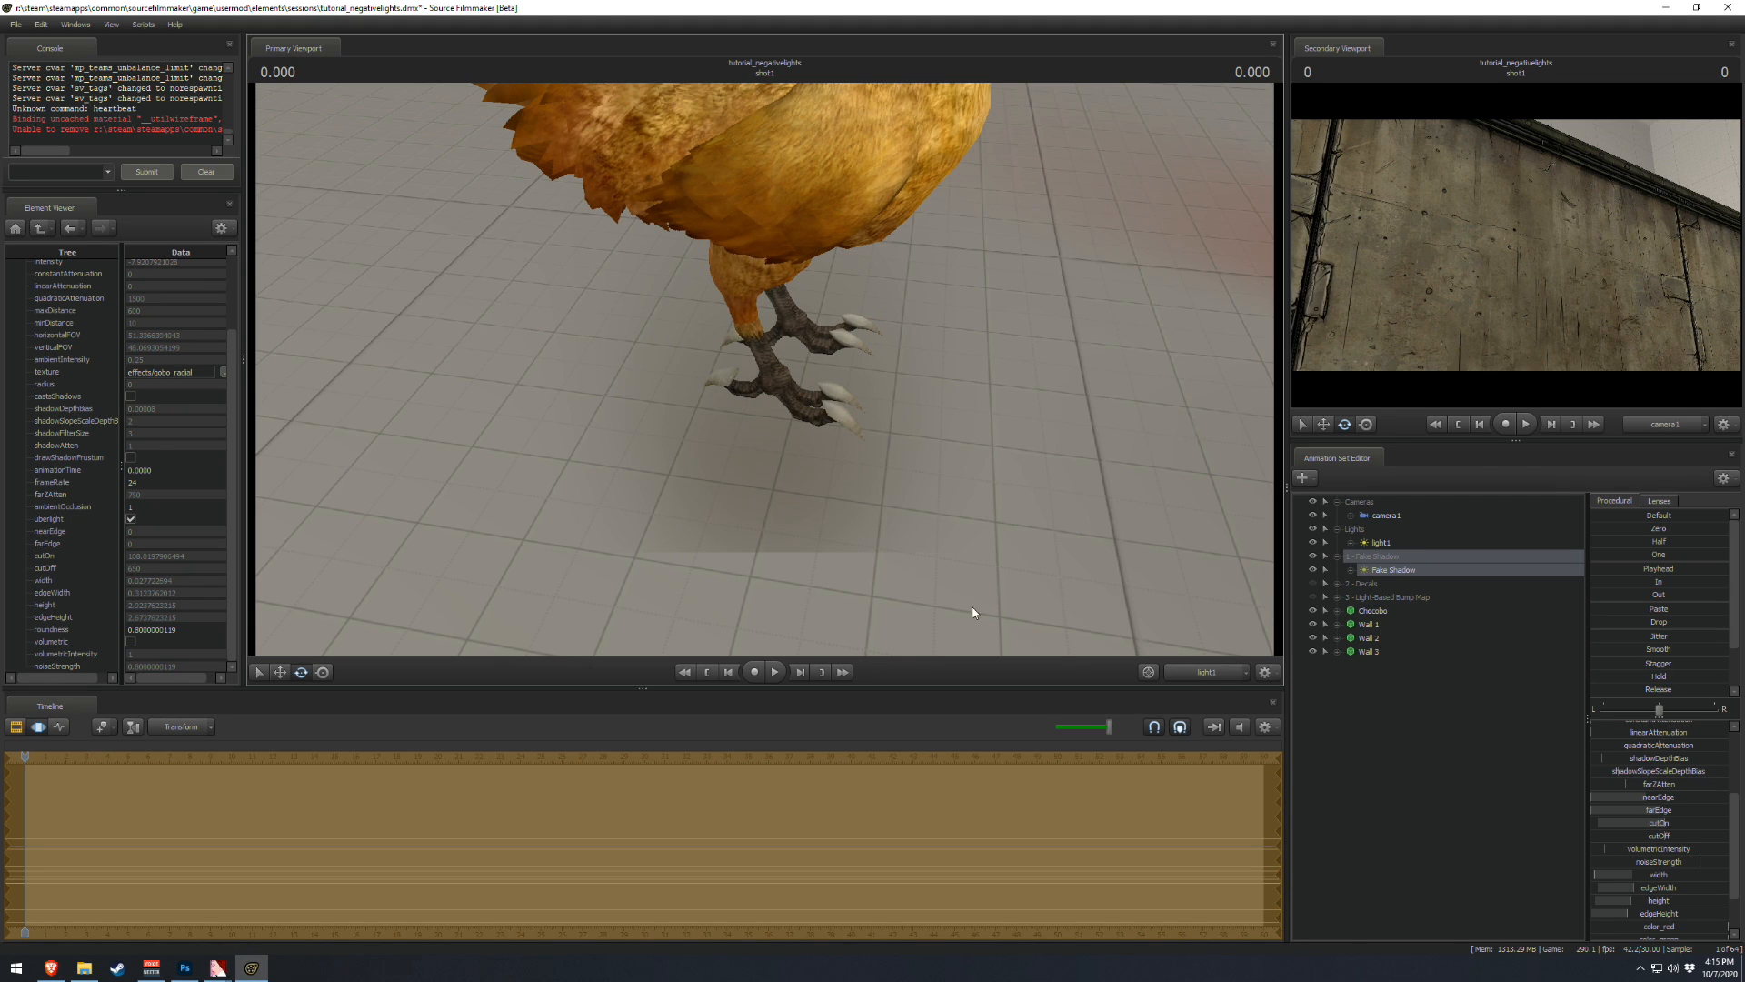
pyautogui.click(1175, 676)
pyautogui.moveTo(1666, 824); pyautogui.dragTo(1657, 832)
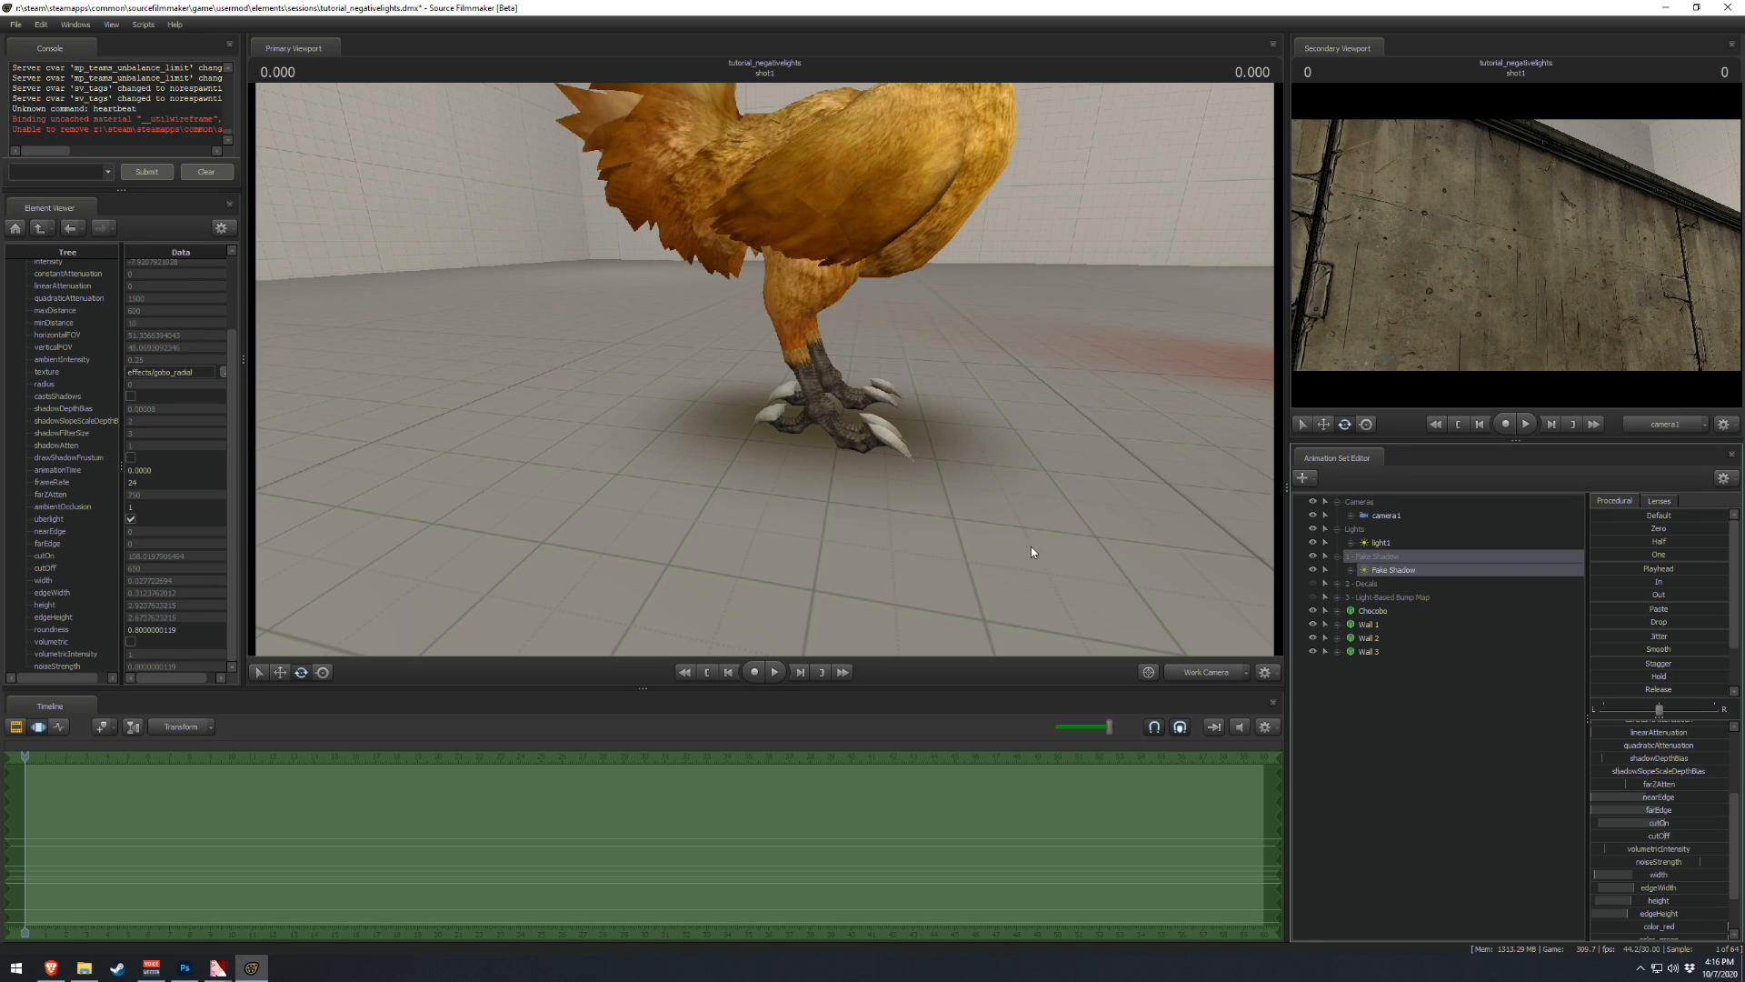
# - Lower the Fake Shadow light's color_red to give the shadow under the Chocobo a reddish tint
pyautogui.moveTo(1031, 547); pyautogui.dragTo(1073, 619)
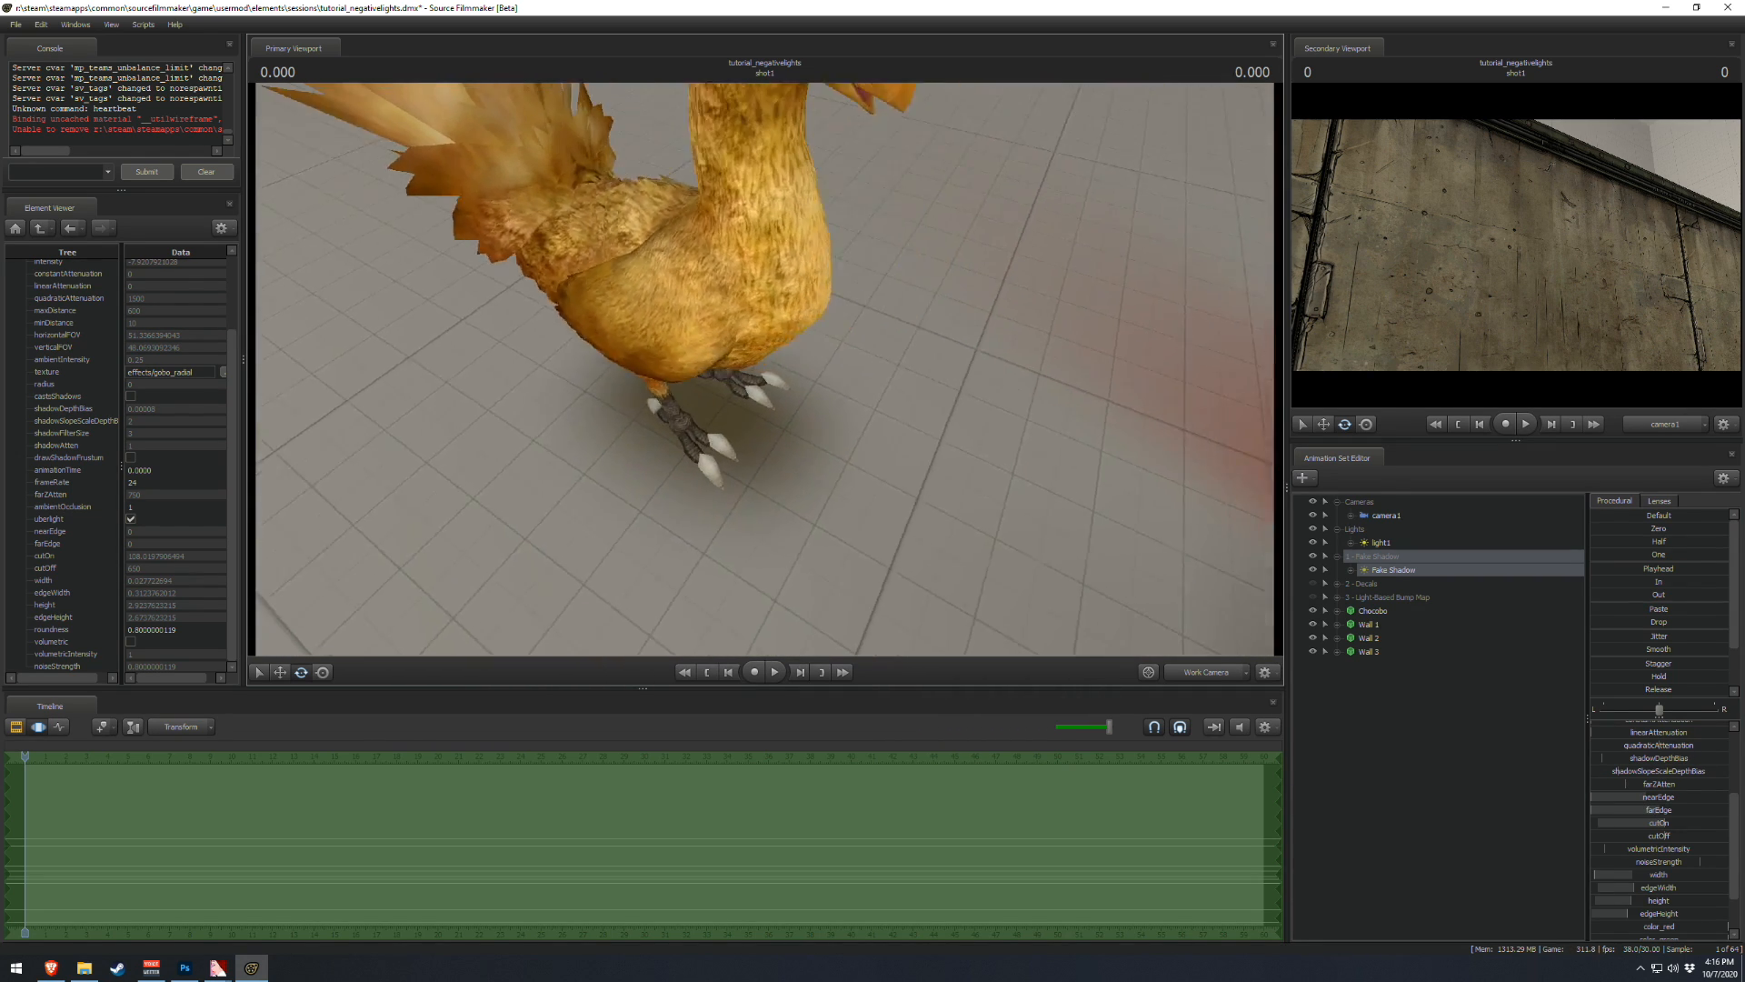
pyautogui.press('s')
pyautogui.moveTo(766, 400); pyautogui.dragTo(765, 371)
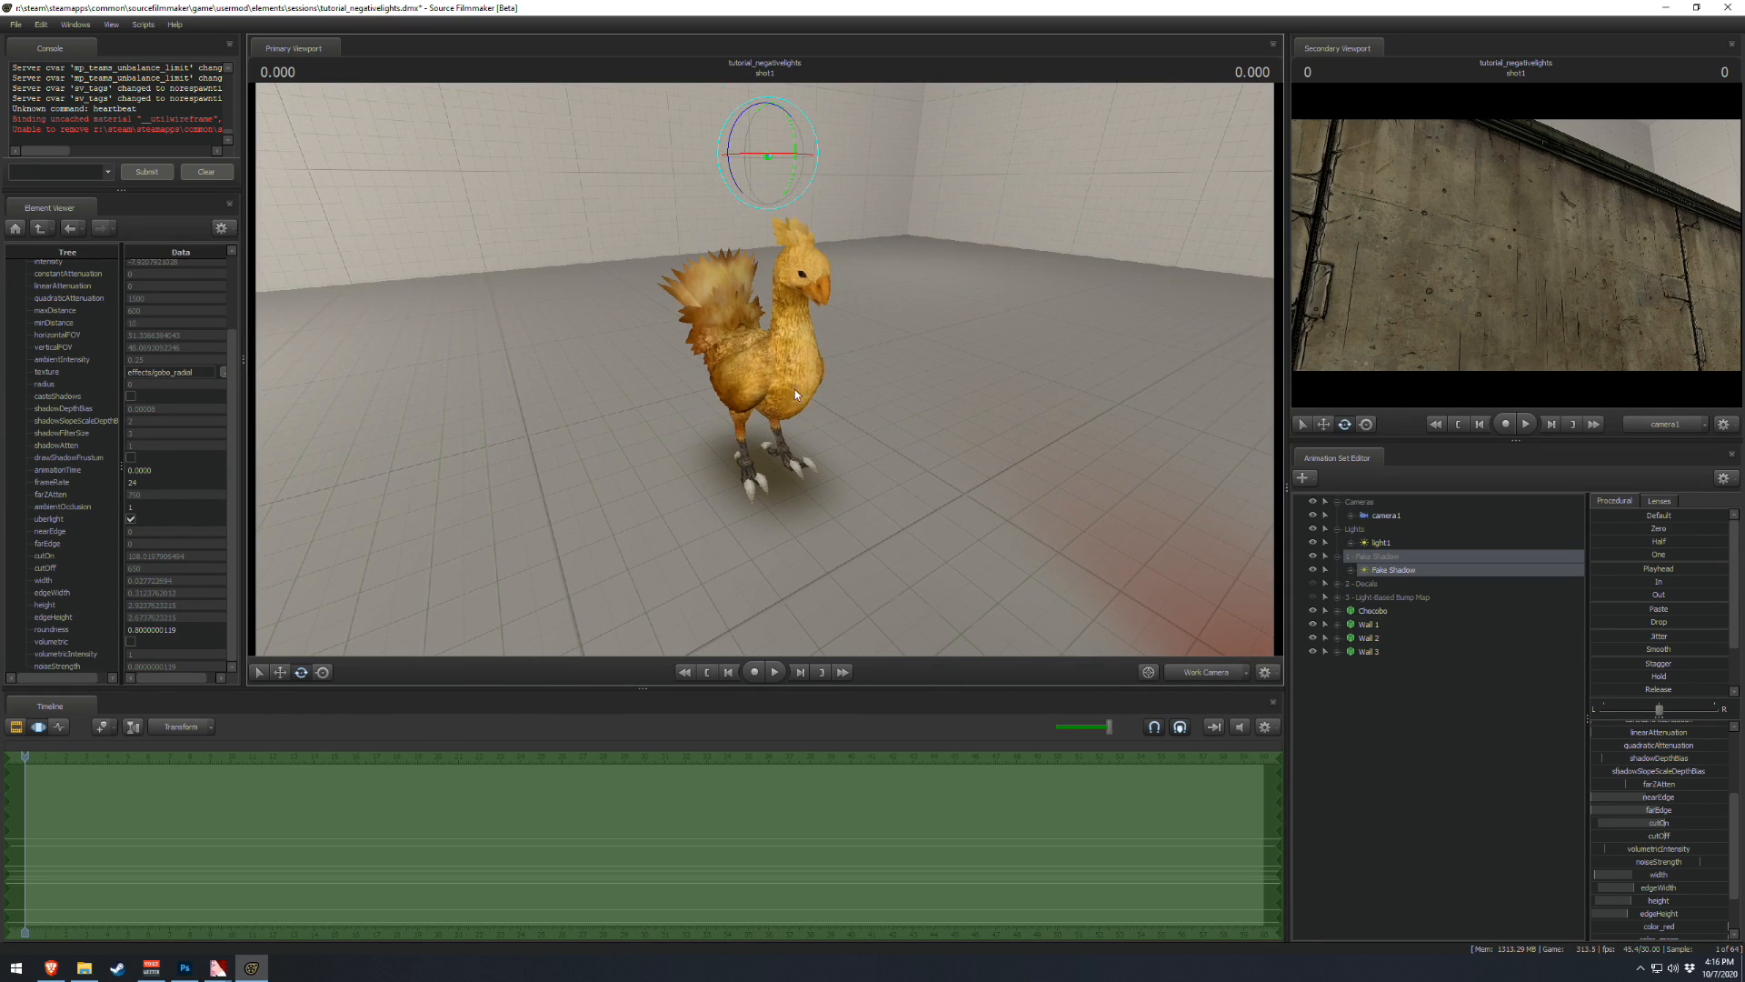
pyautogui.scroll(-2, 1674, 845)
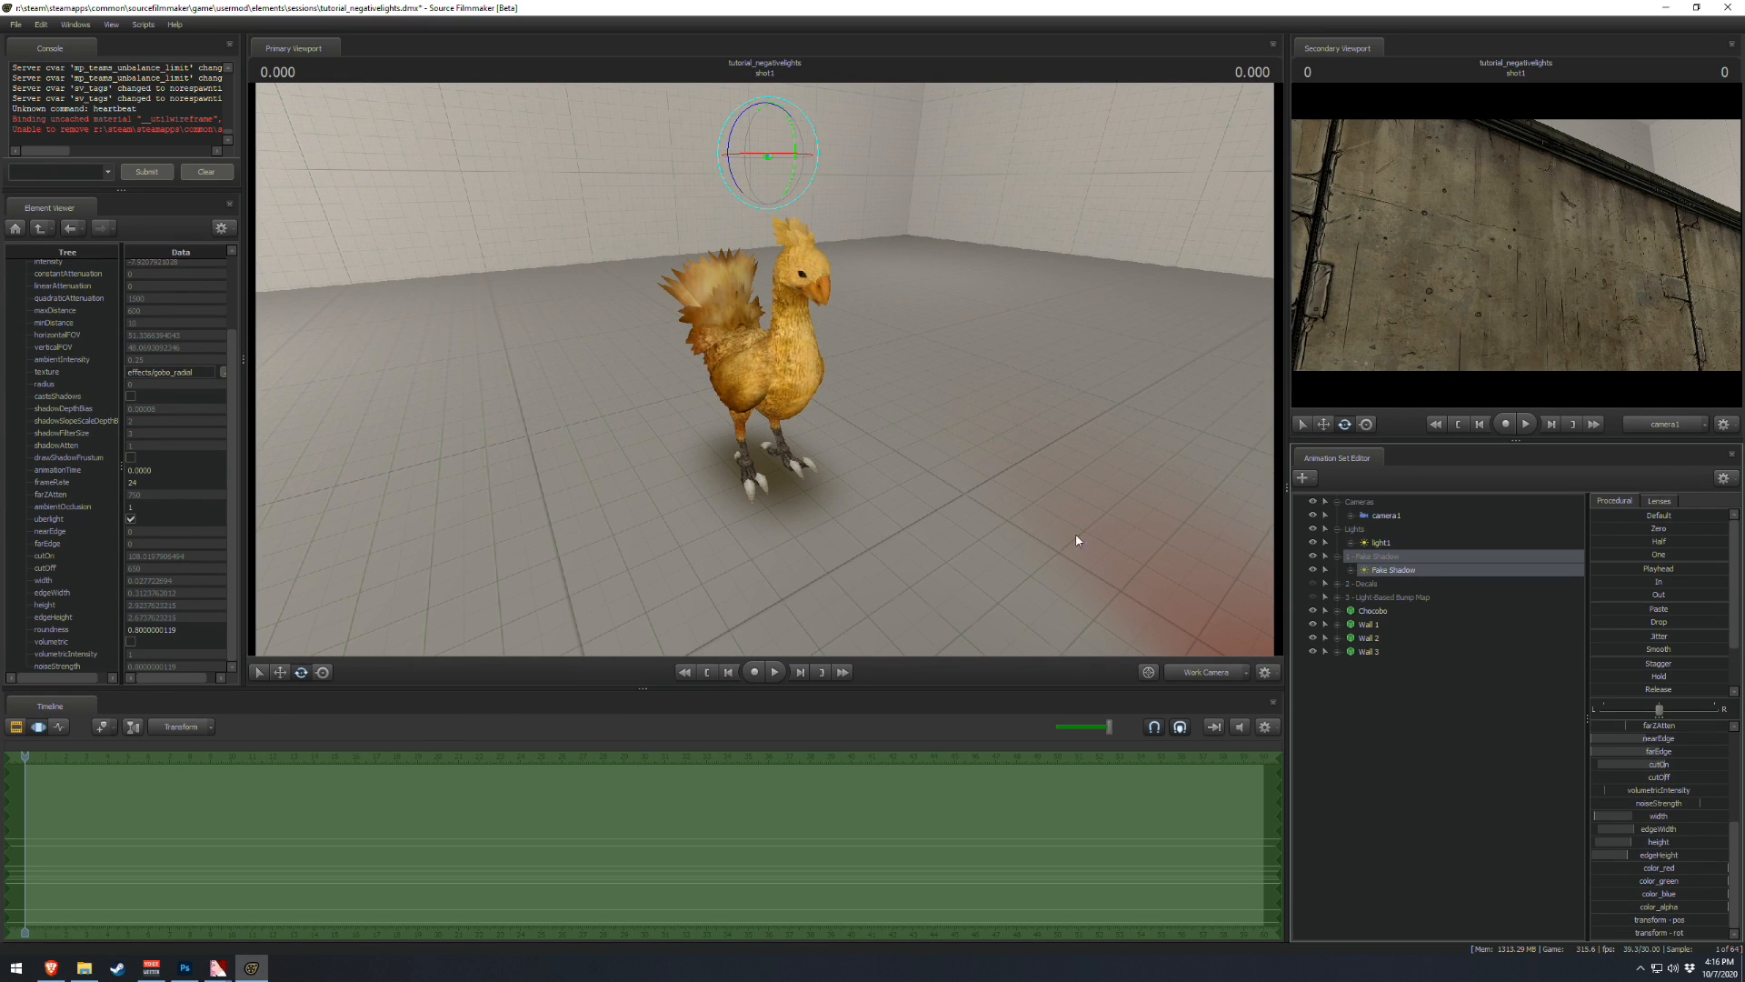
pyautogui.press('a')
pyautogui.moveTo(1079, 542); pyautogui.dragTo(751, 445)
pyautogui.press('w')
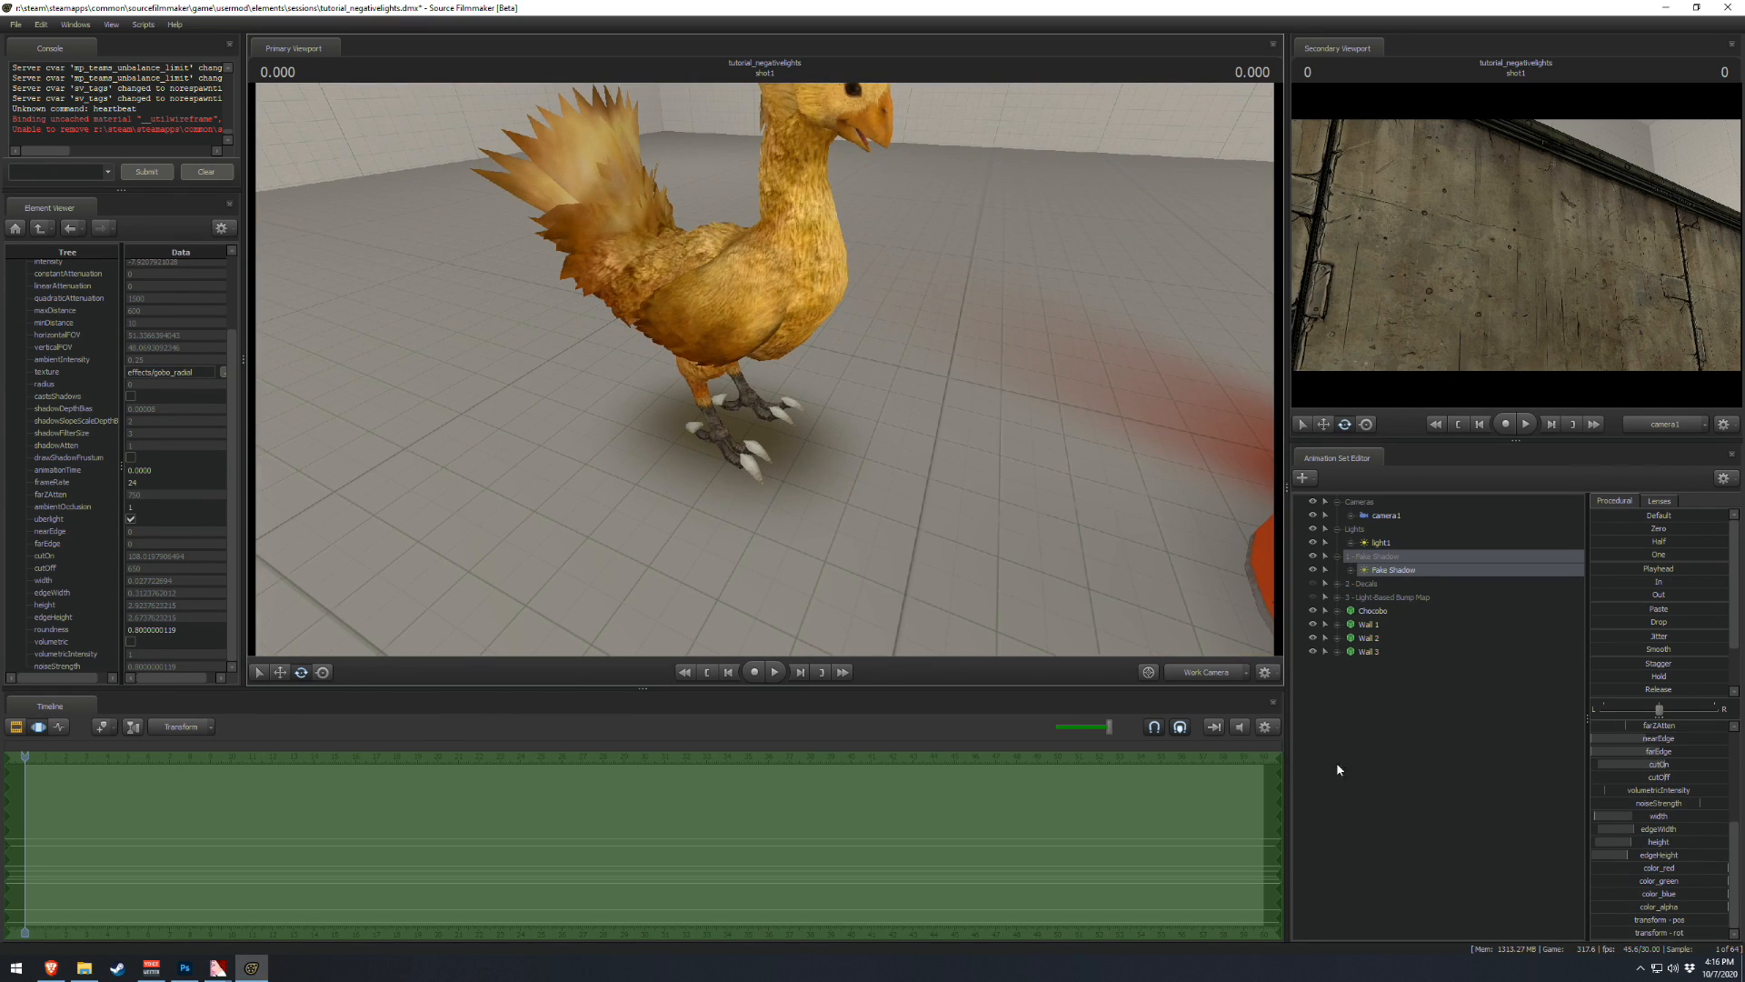
pyautogui.moveTo(1689, 880); pyautogui.dragTo(1657, 868)
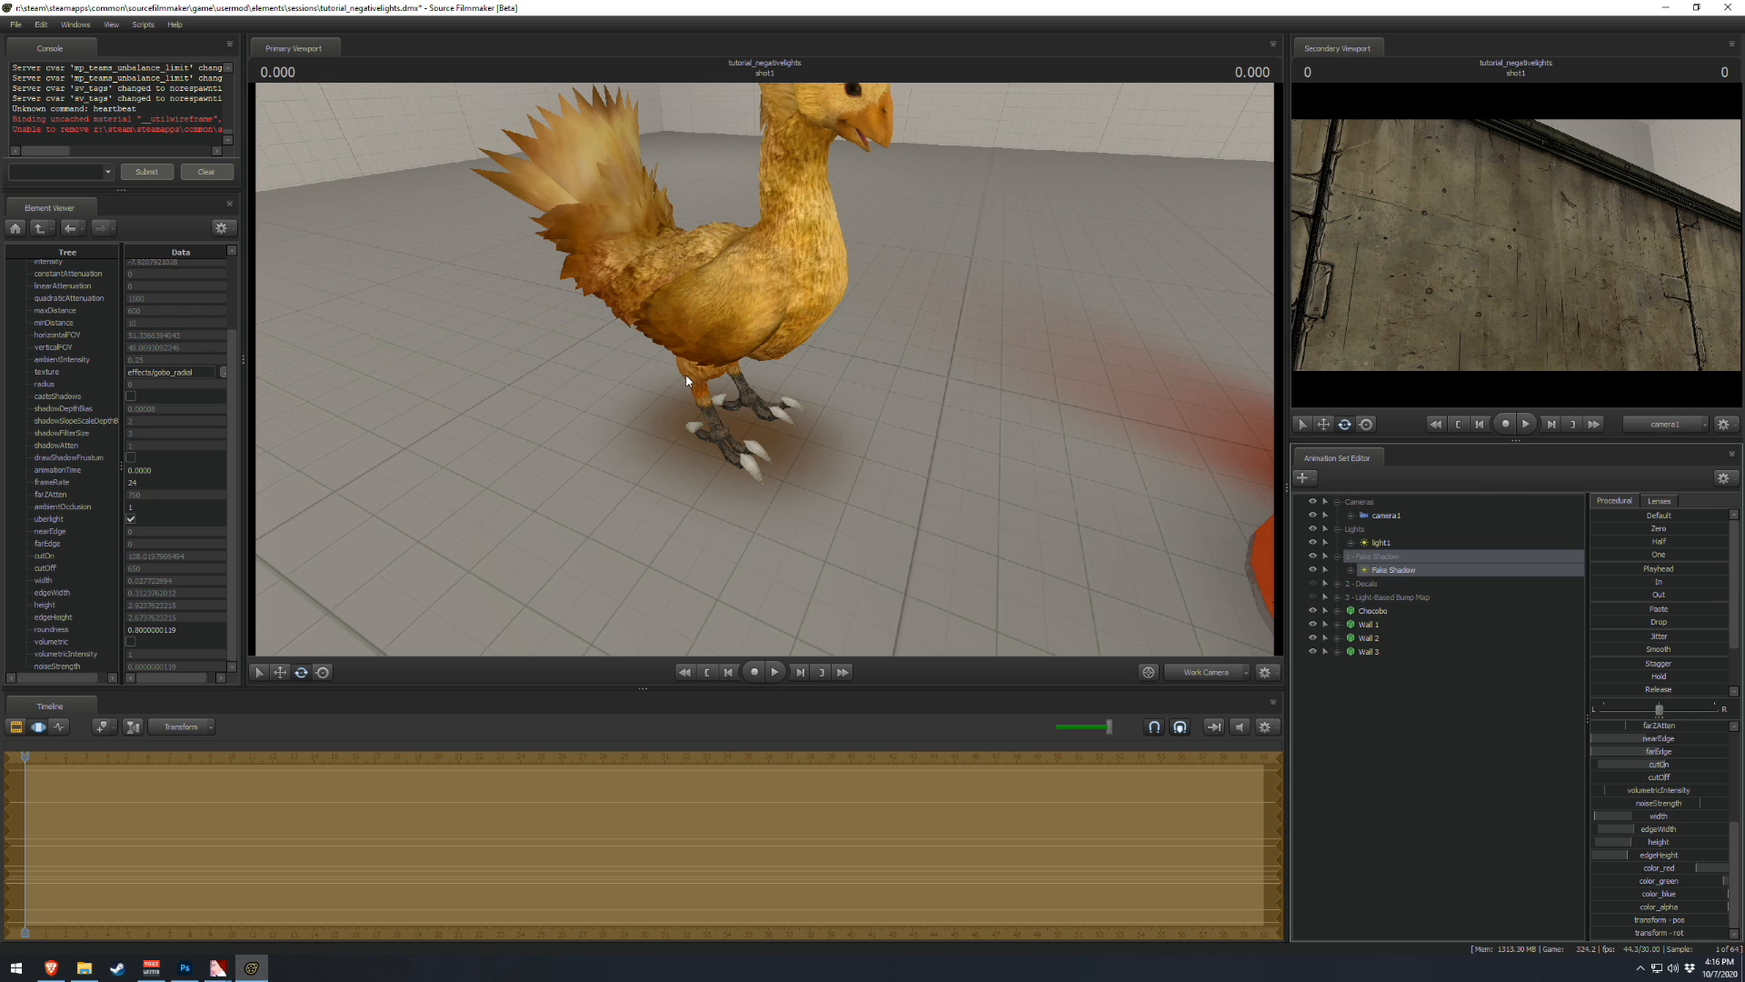
# - Make the 2 - Decals group visible to project the warning sign onto the concrete wall
pyautogui.moveTo(773, 537); pyautogui.dragTo(765, 374)
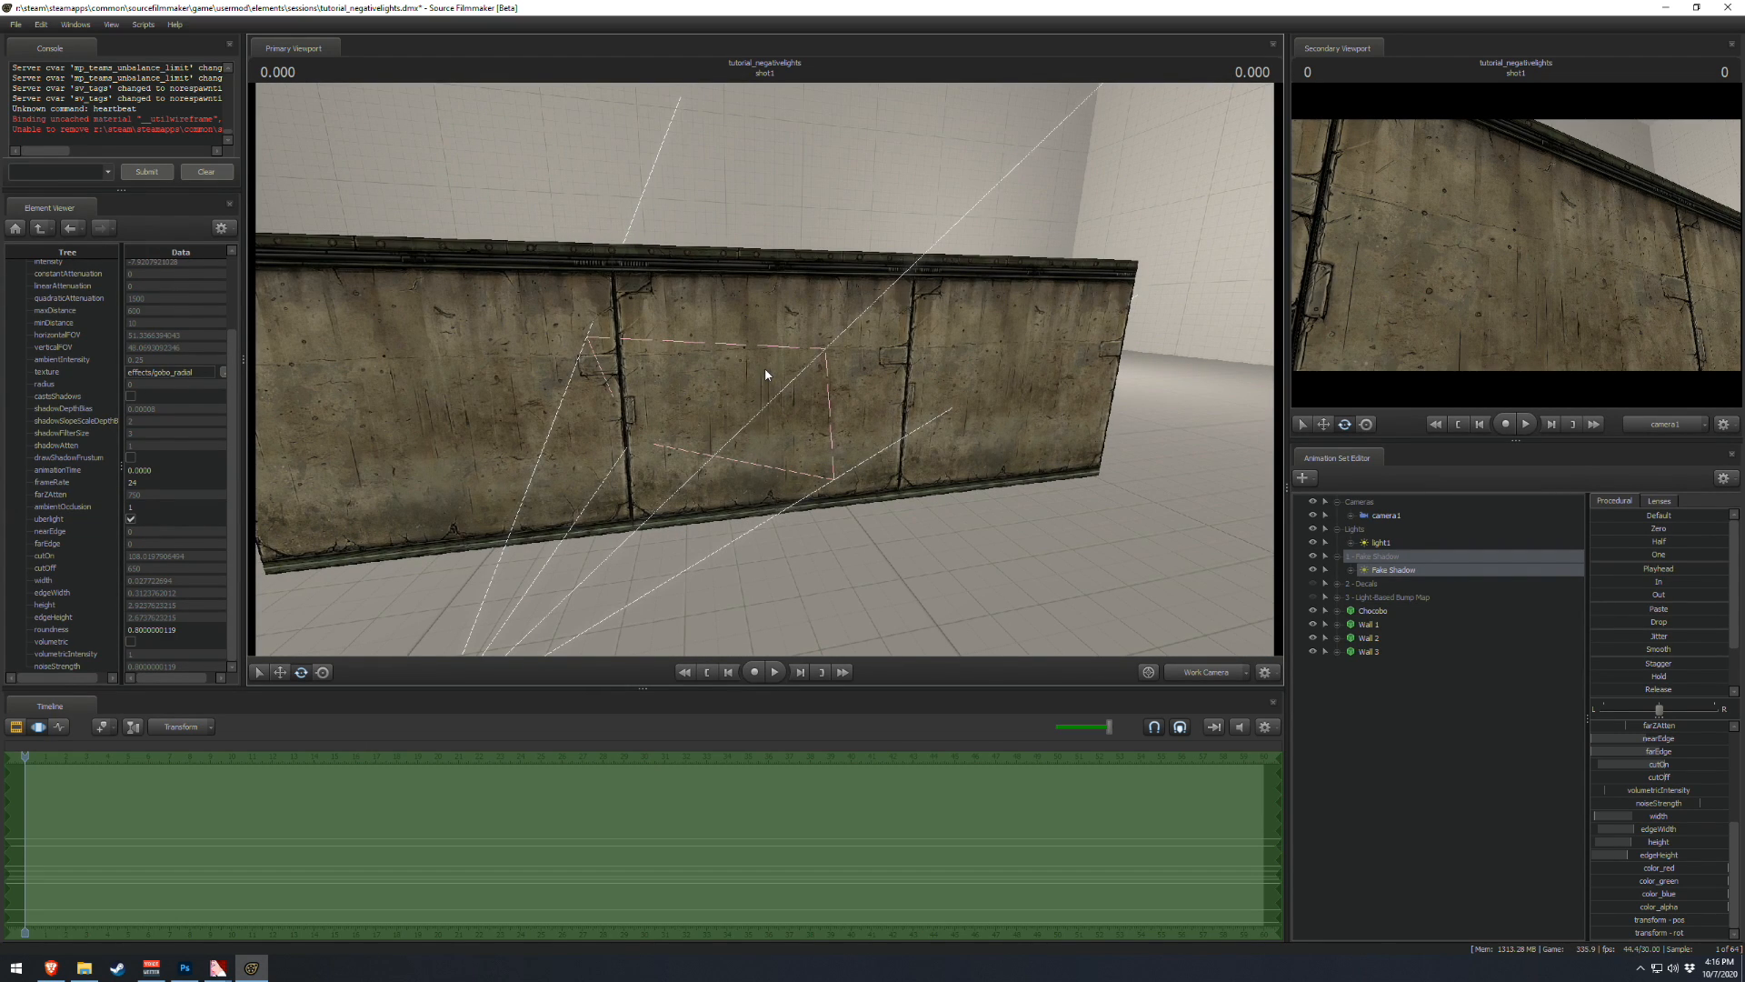
pyautogui.click(1312, 589)
pyautogui.moveTo(764, 382); pyautogui.dragTo(781, 378)
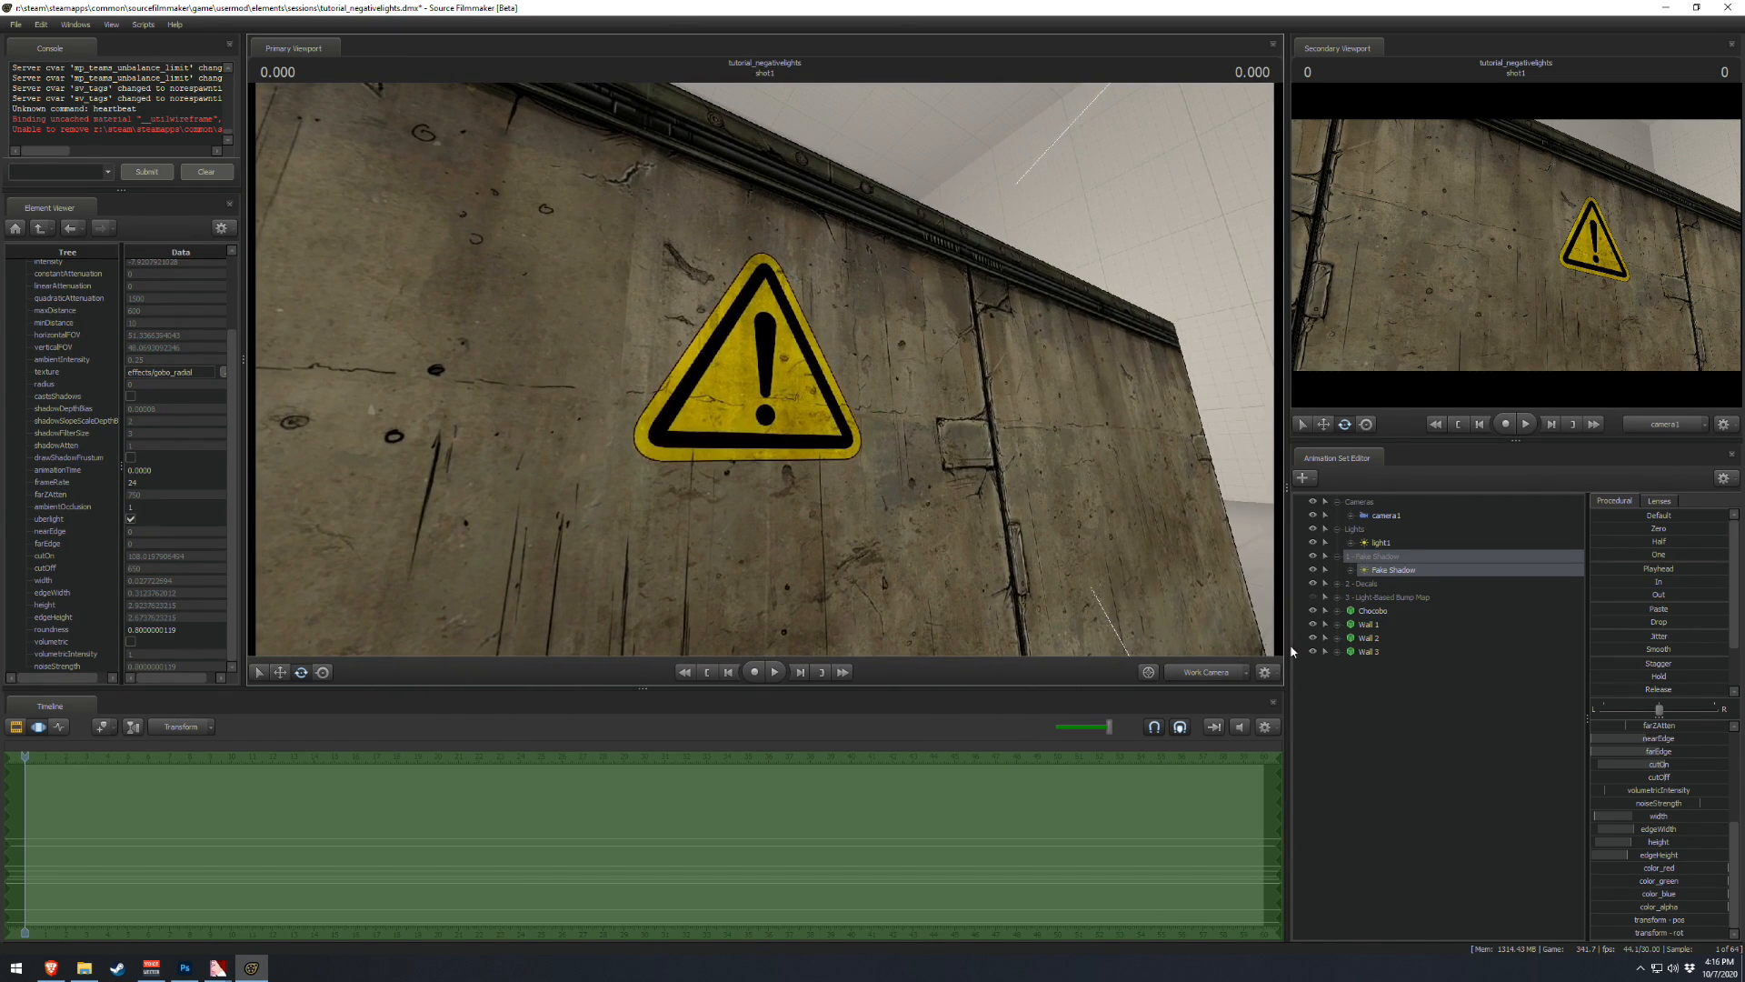
# - Collapse the 1 - Fake Shadow group, expand 2 - Decals and hide its Emergency (Invert) light
pyautogui.click(1350, 570)
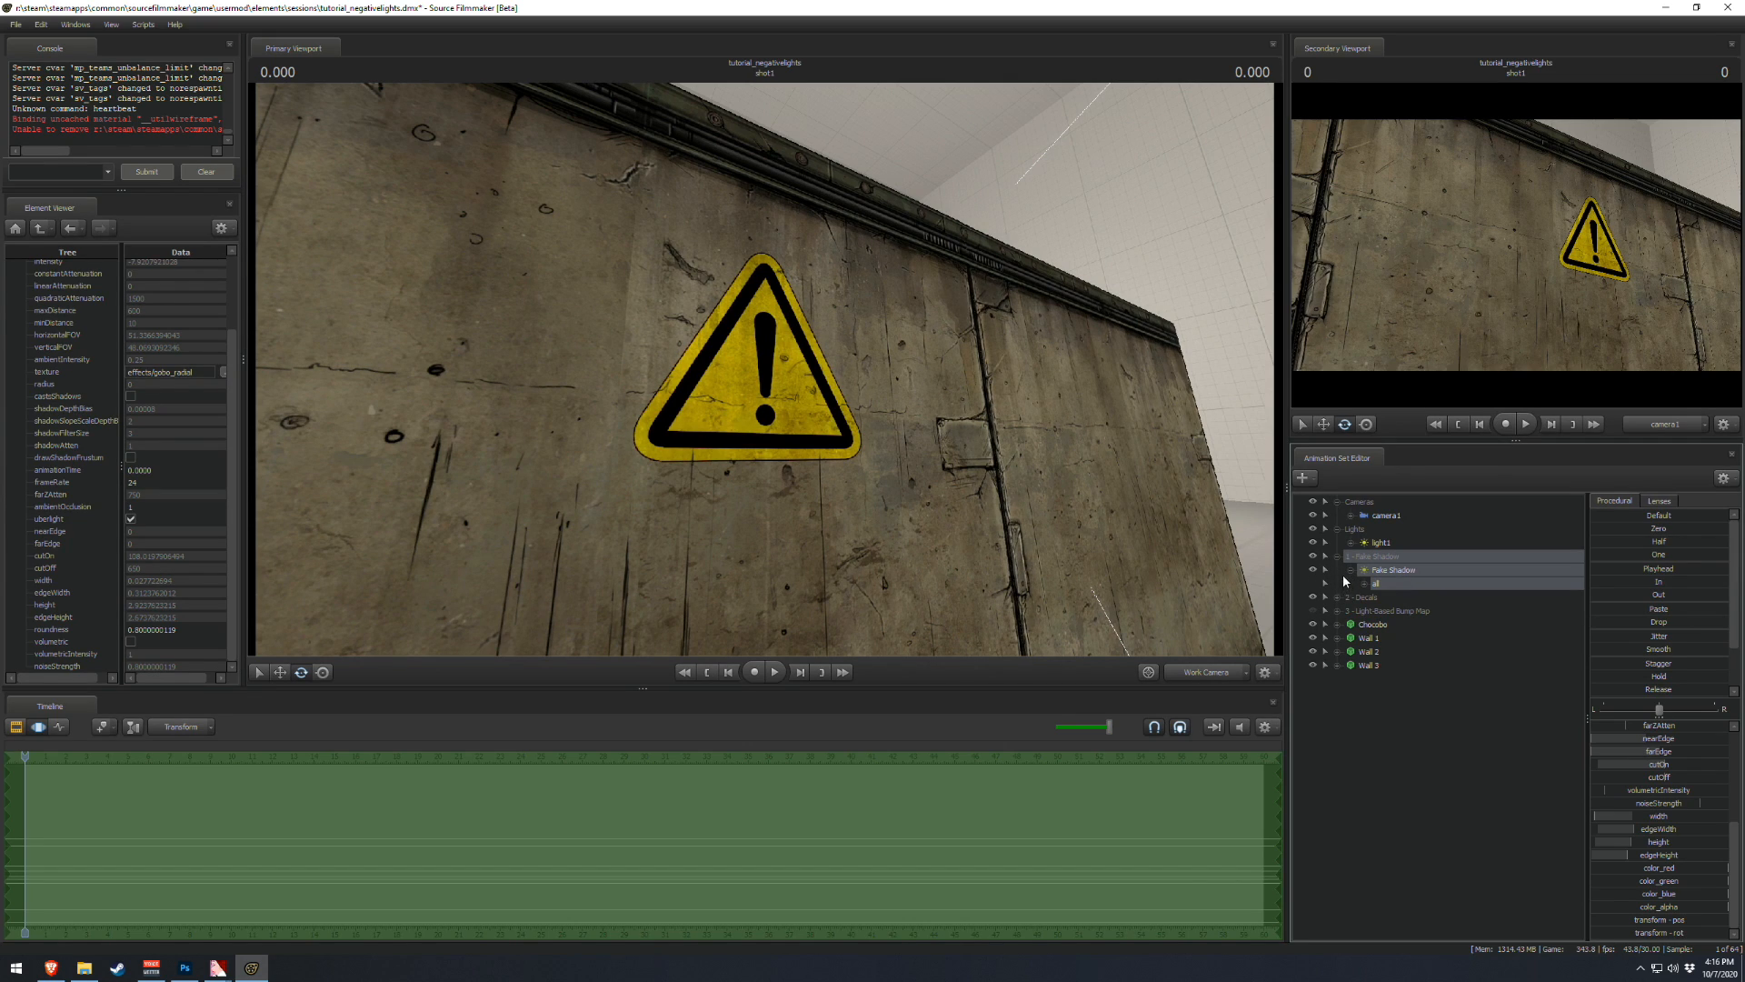
pyautogui.click(1350, 572)
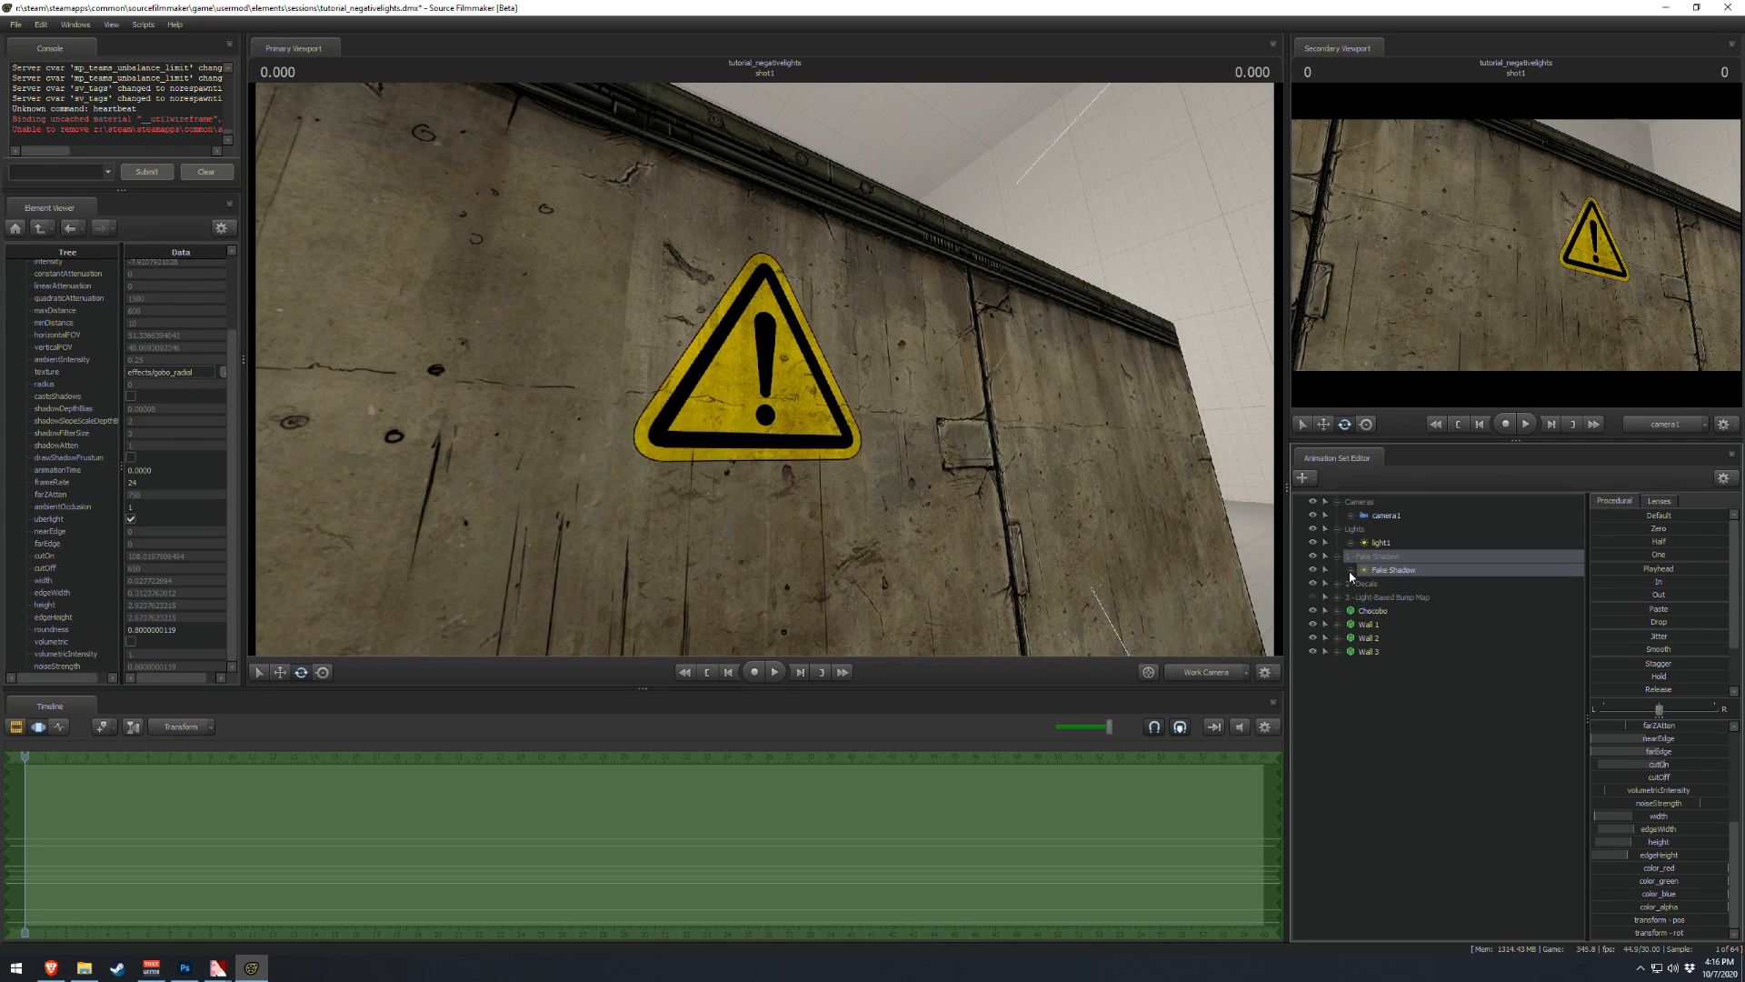
pyautogui.click(1336, 556)
pyautogui.click(1337, 570)
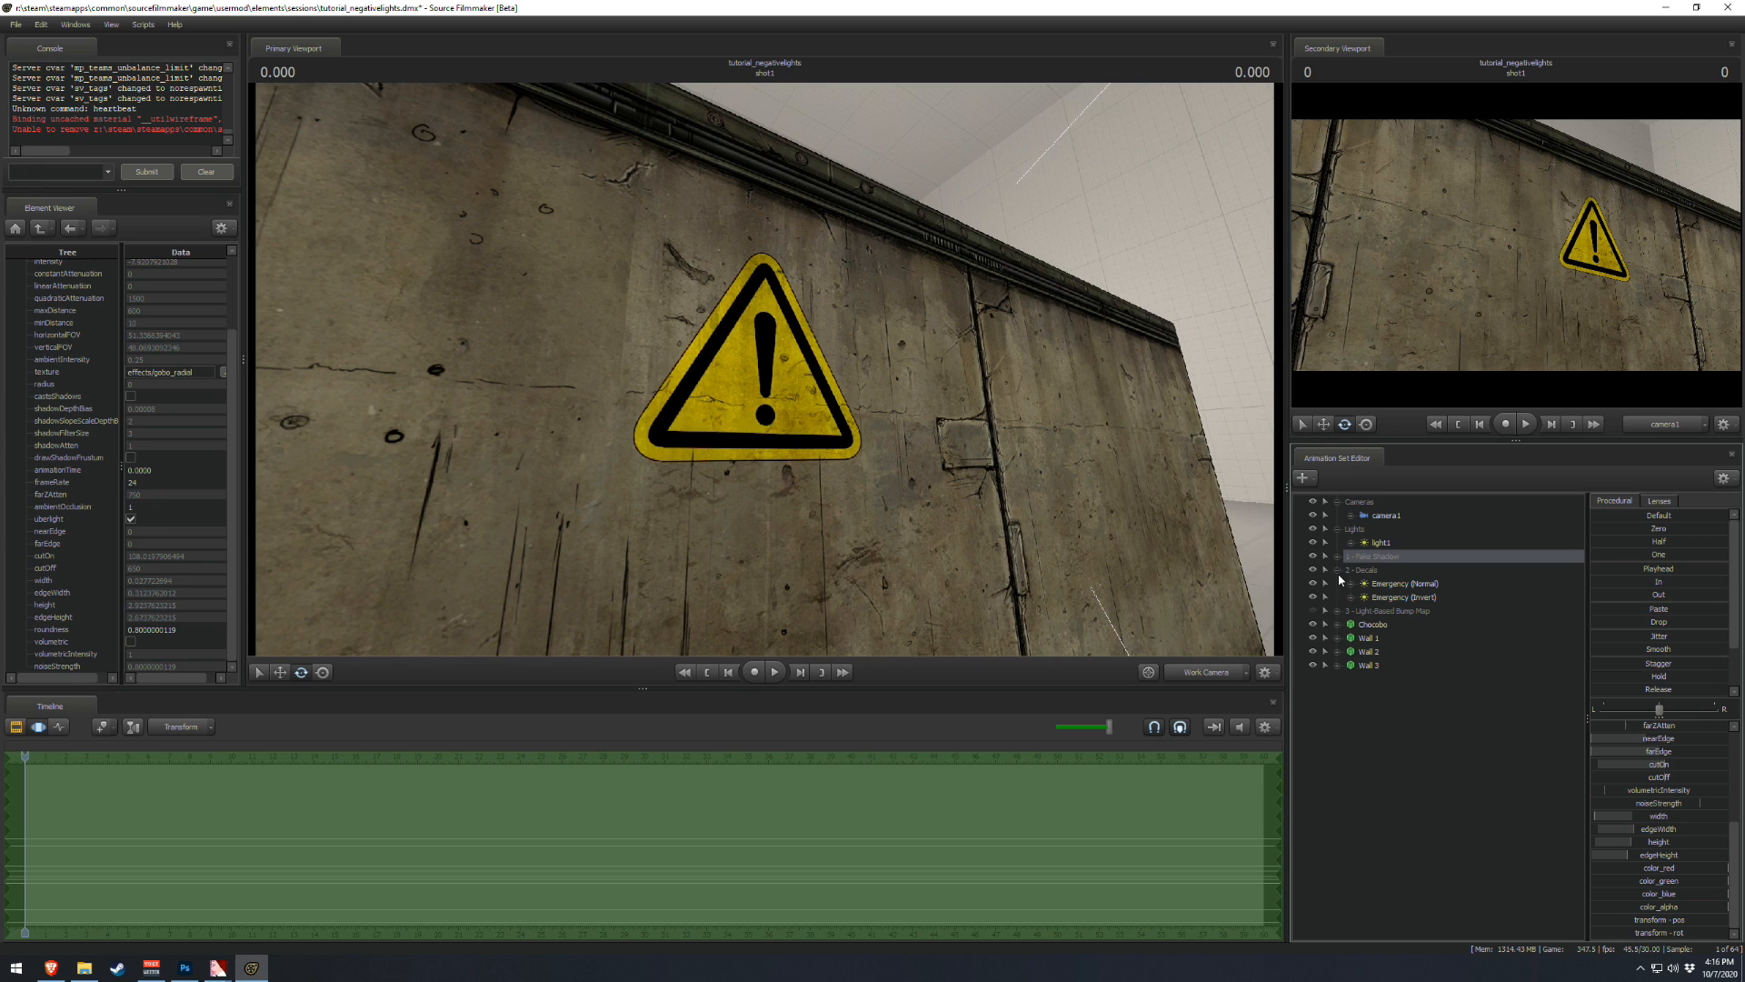
pyautogui.click(1312, 610)
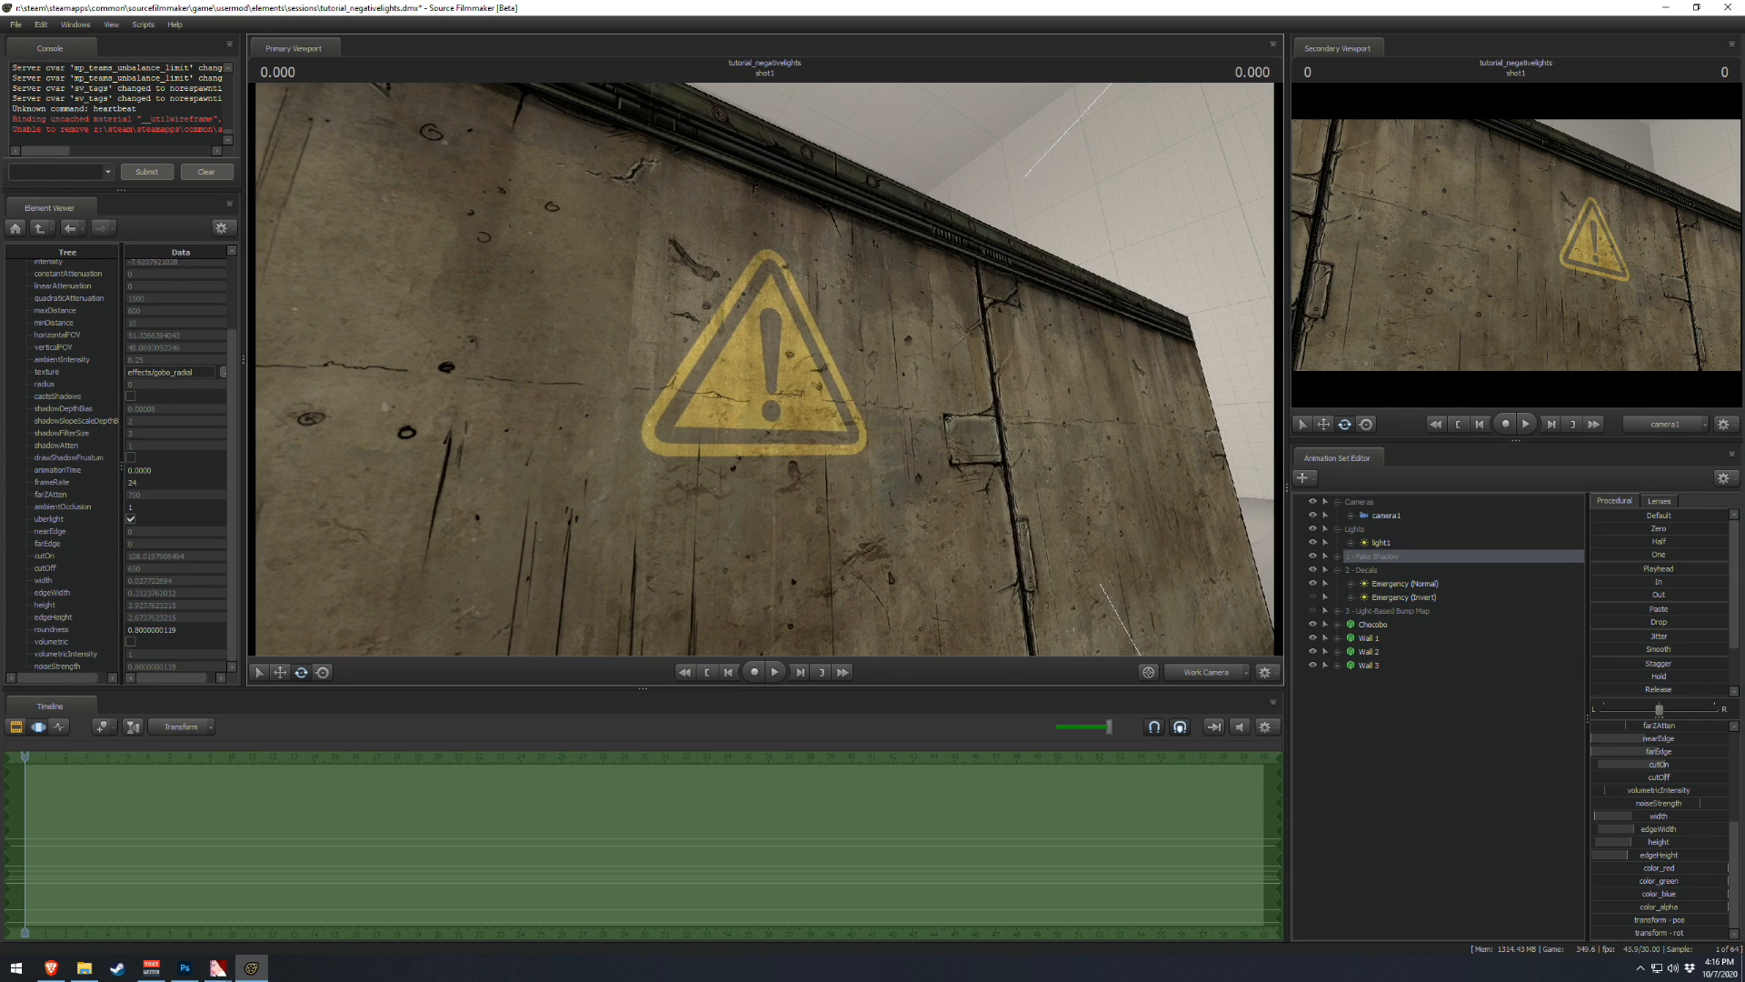
# - Raise the intensity of the Emergency (Normal) light to brighten the warning sign decal
pyautogui.click(1411, 584)
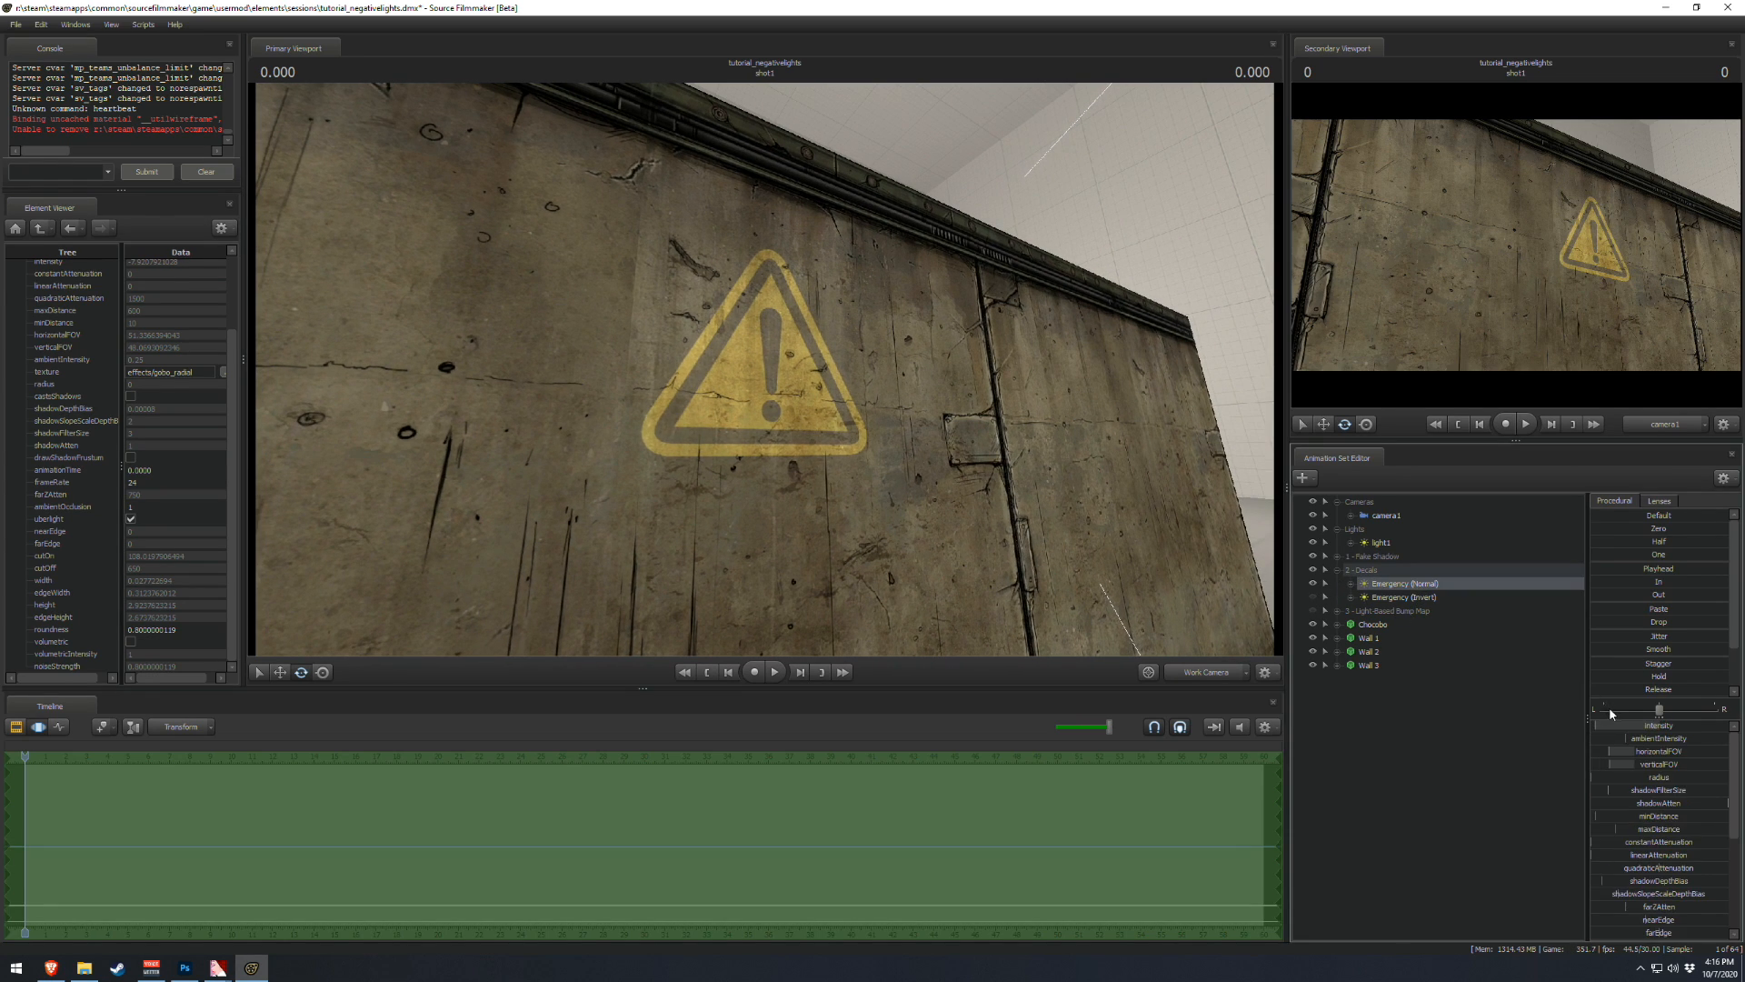
pyautogui.moveTo(1616, 732); pyautogui.dragTo(1622, 716)
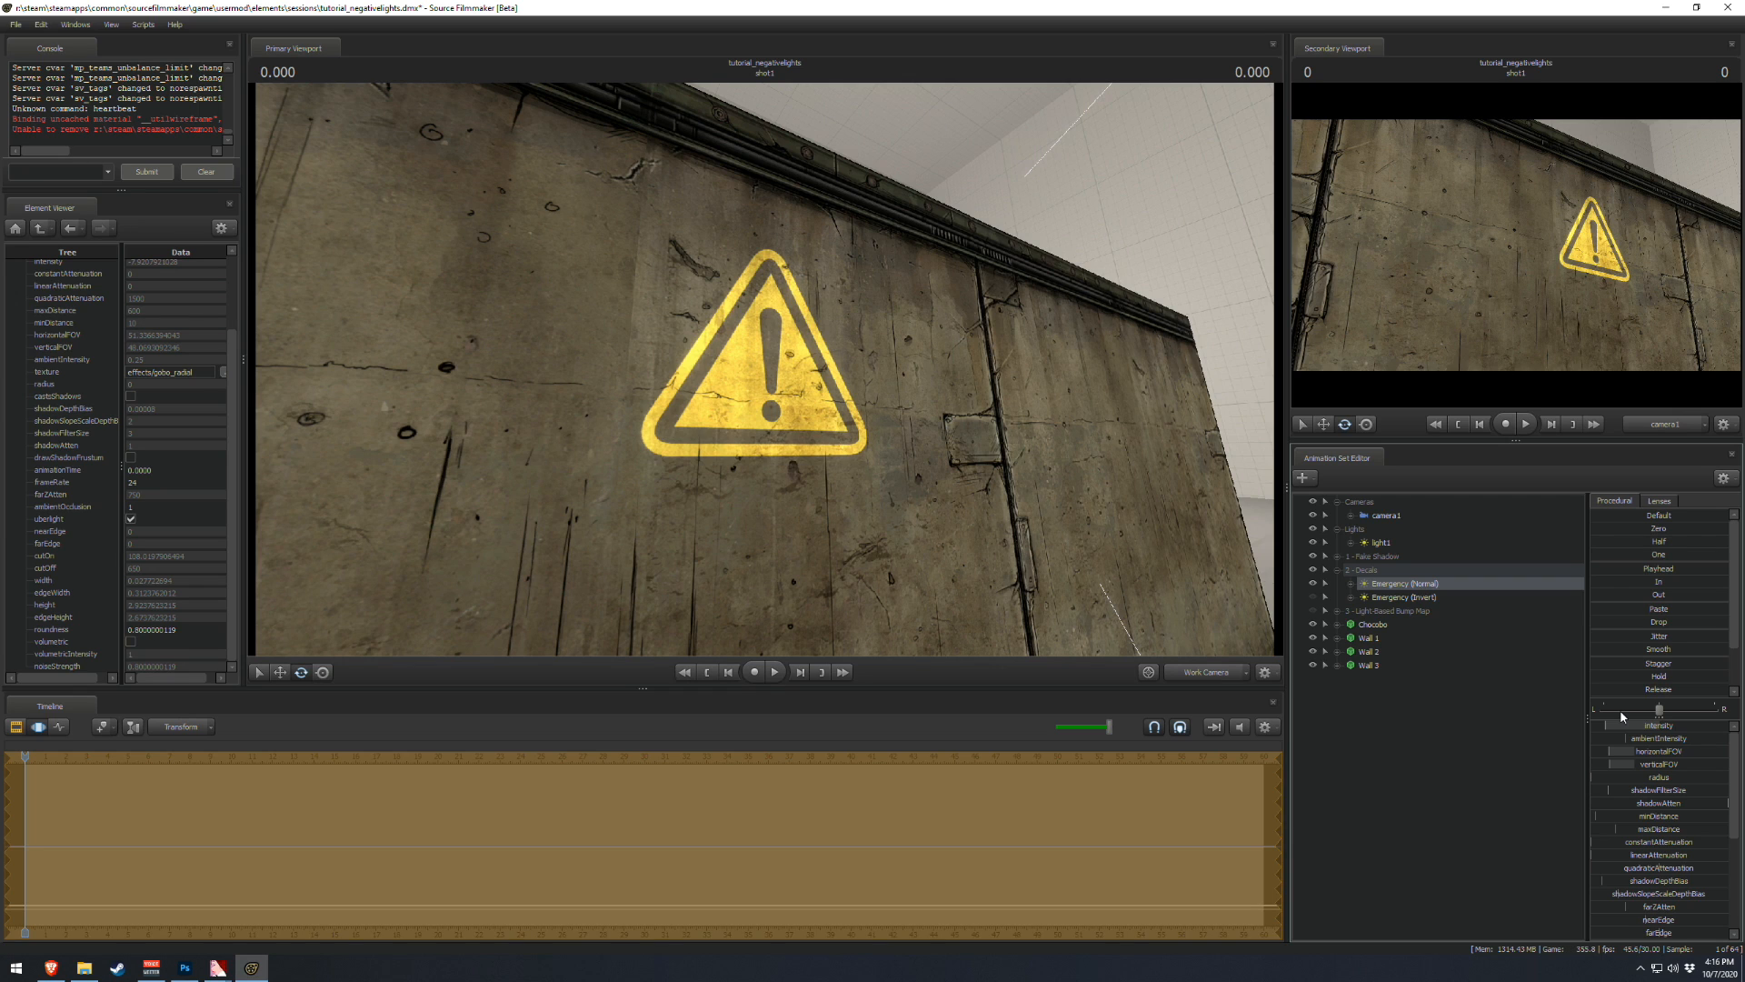
pyautogui.press('w')
pyautogui.moveTo(1017, 372); pyautogui.dragTo(849, 259)
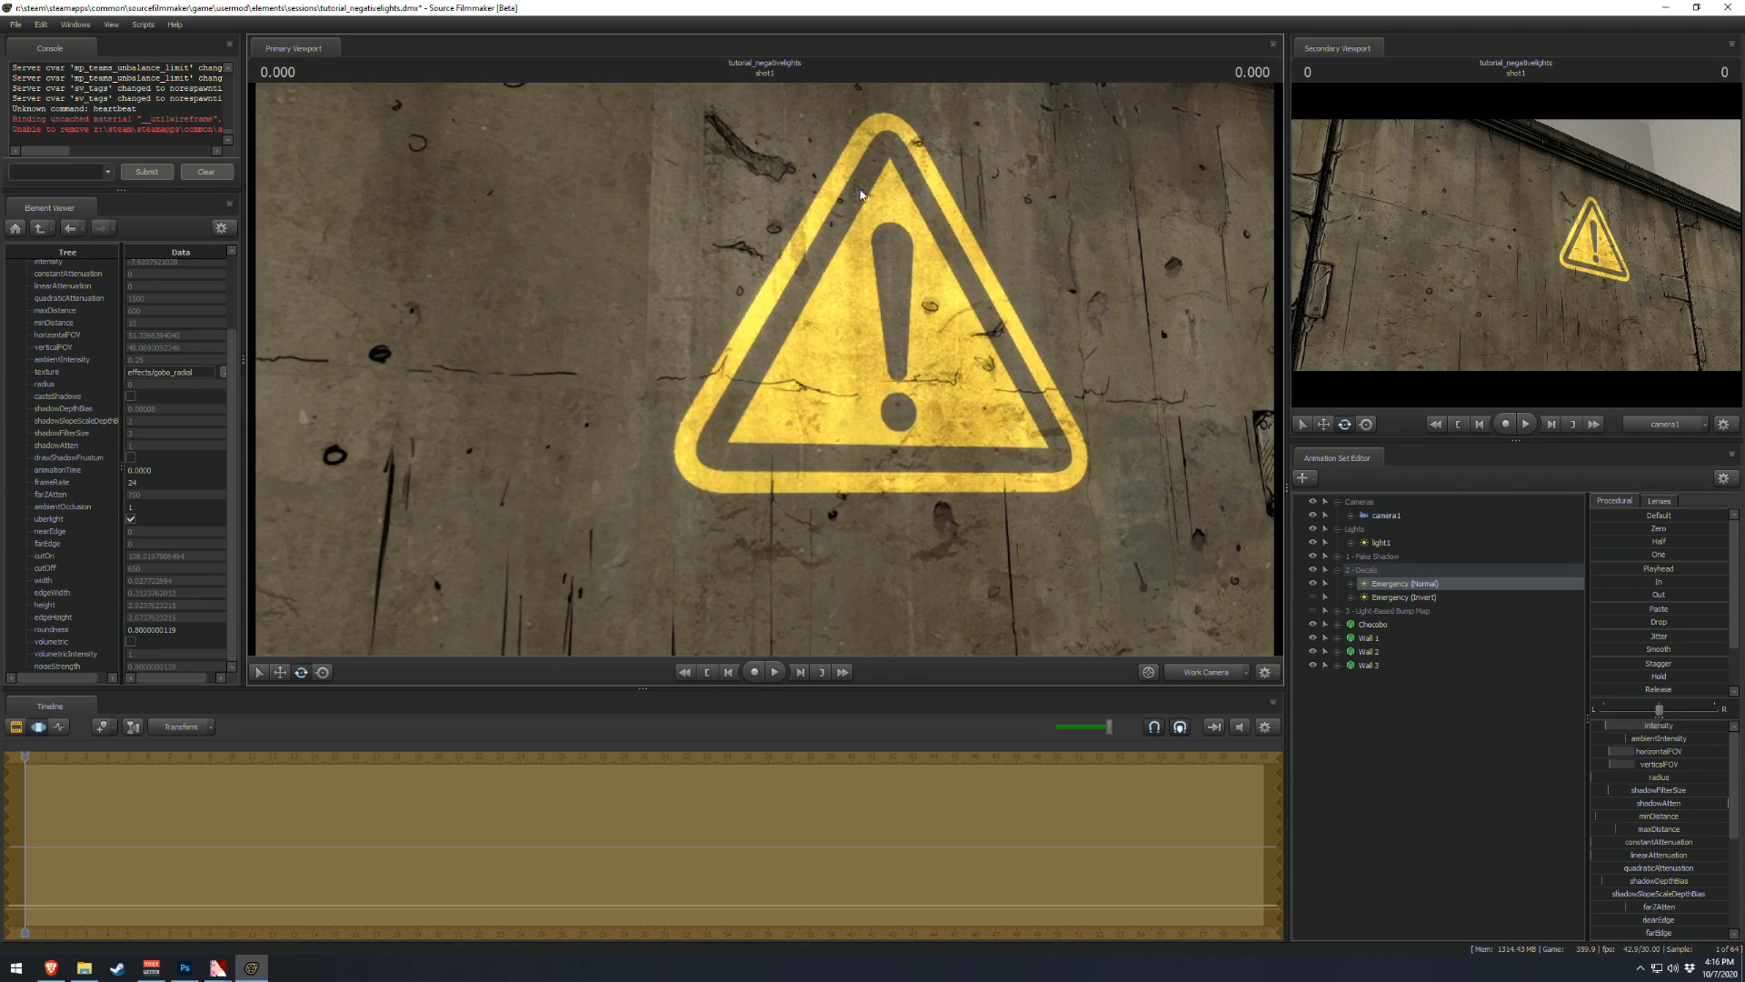
# - Check the emergency_gobo.vtf texture in VTFEdit, return to Source Filmmaker and compare it with the projected sign
pyautogui.click(218, 967)
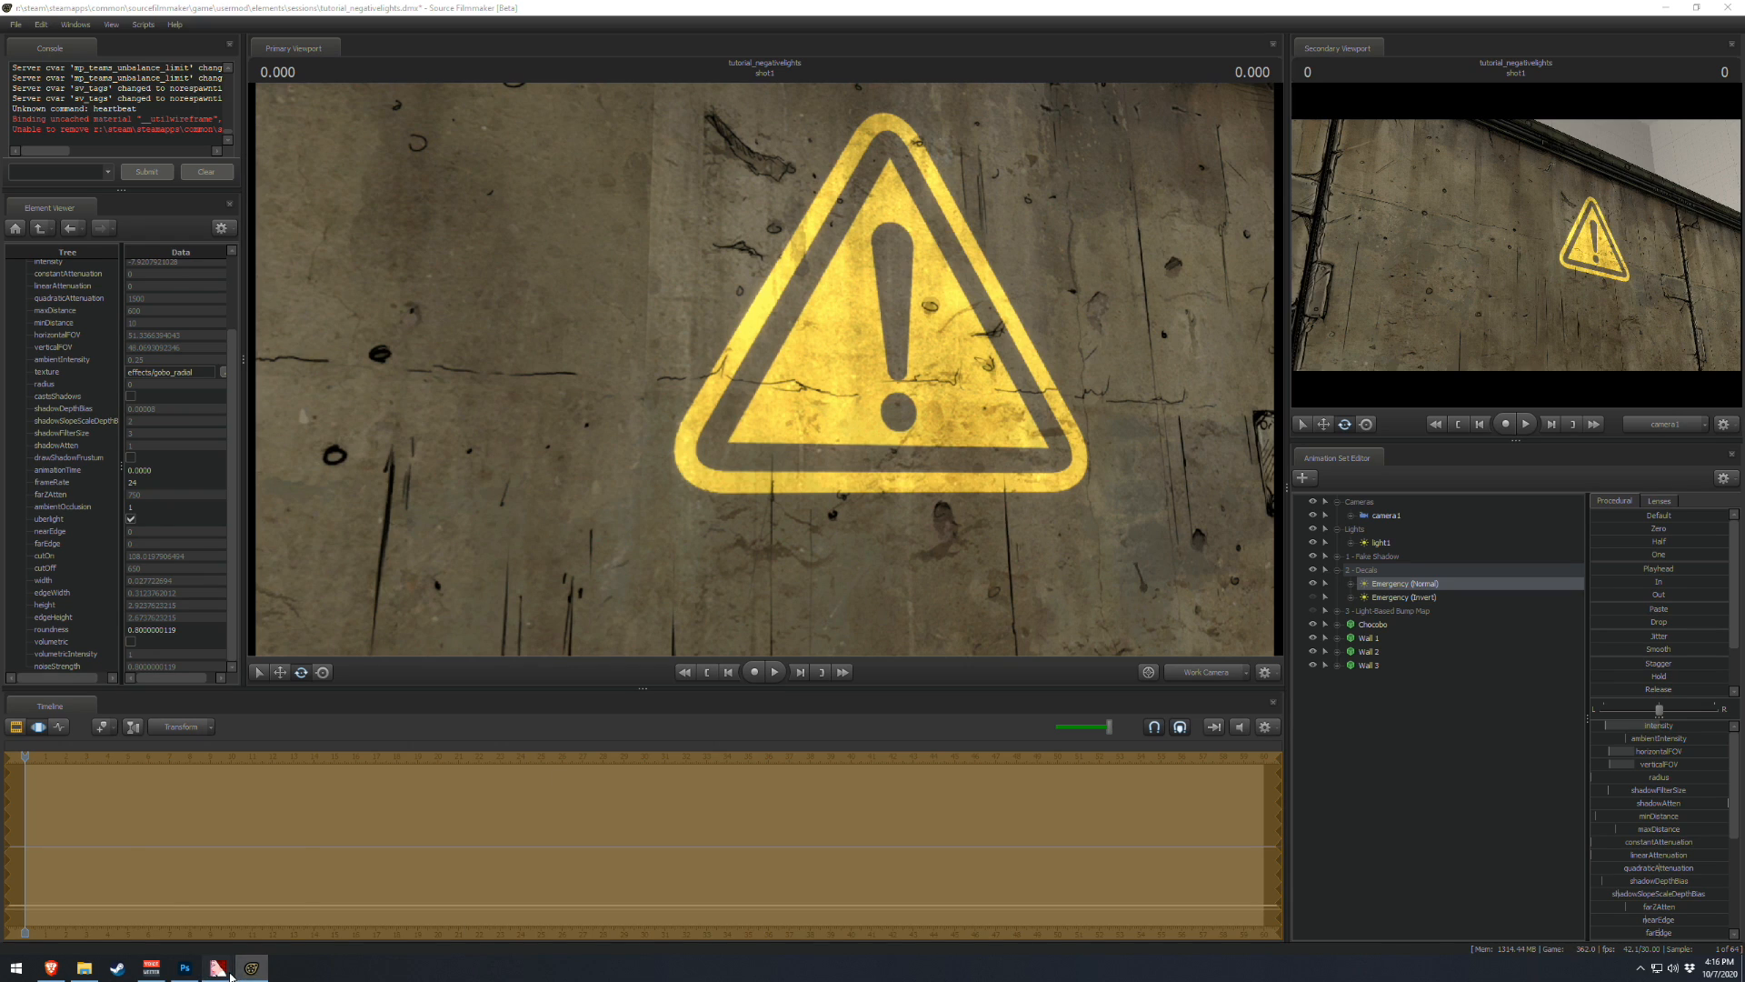
pyautogui.click(281, 917)
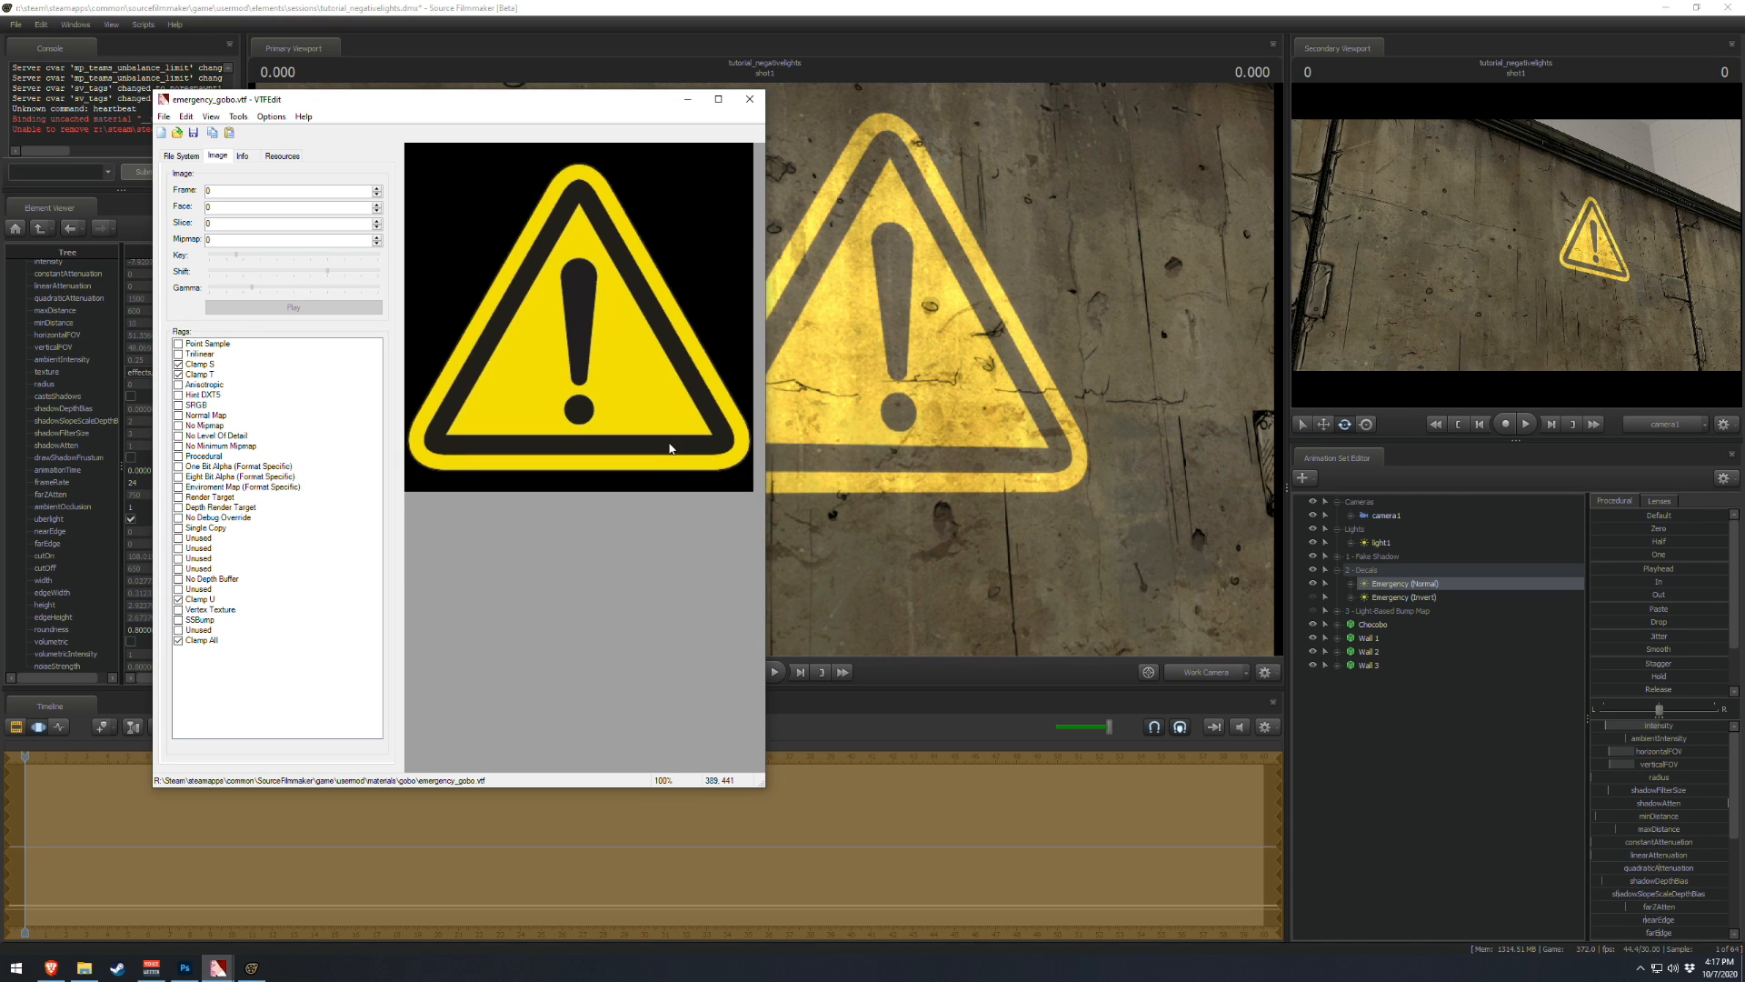
pyautogui.click(856, 8)
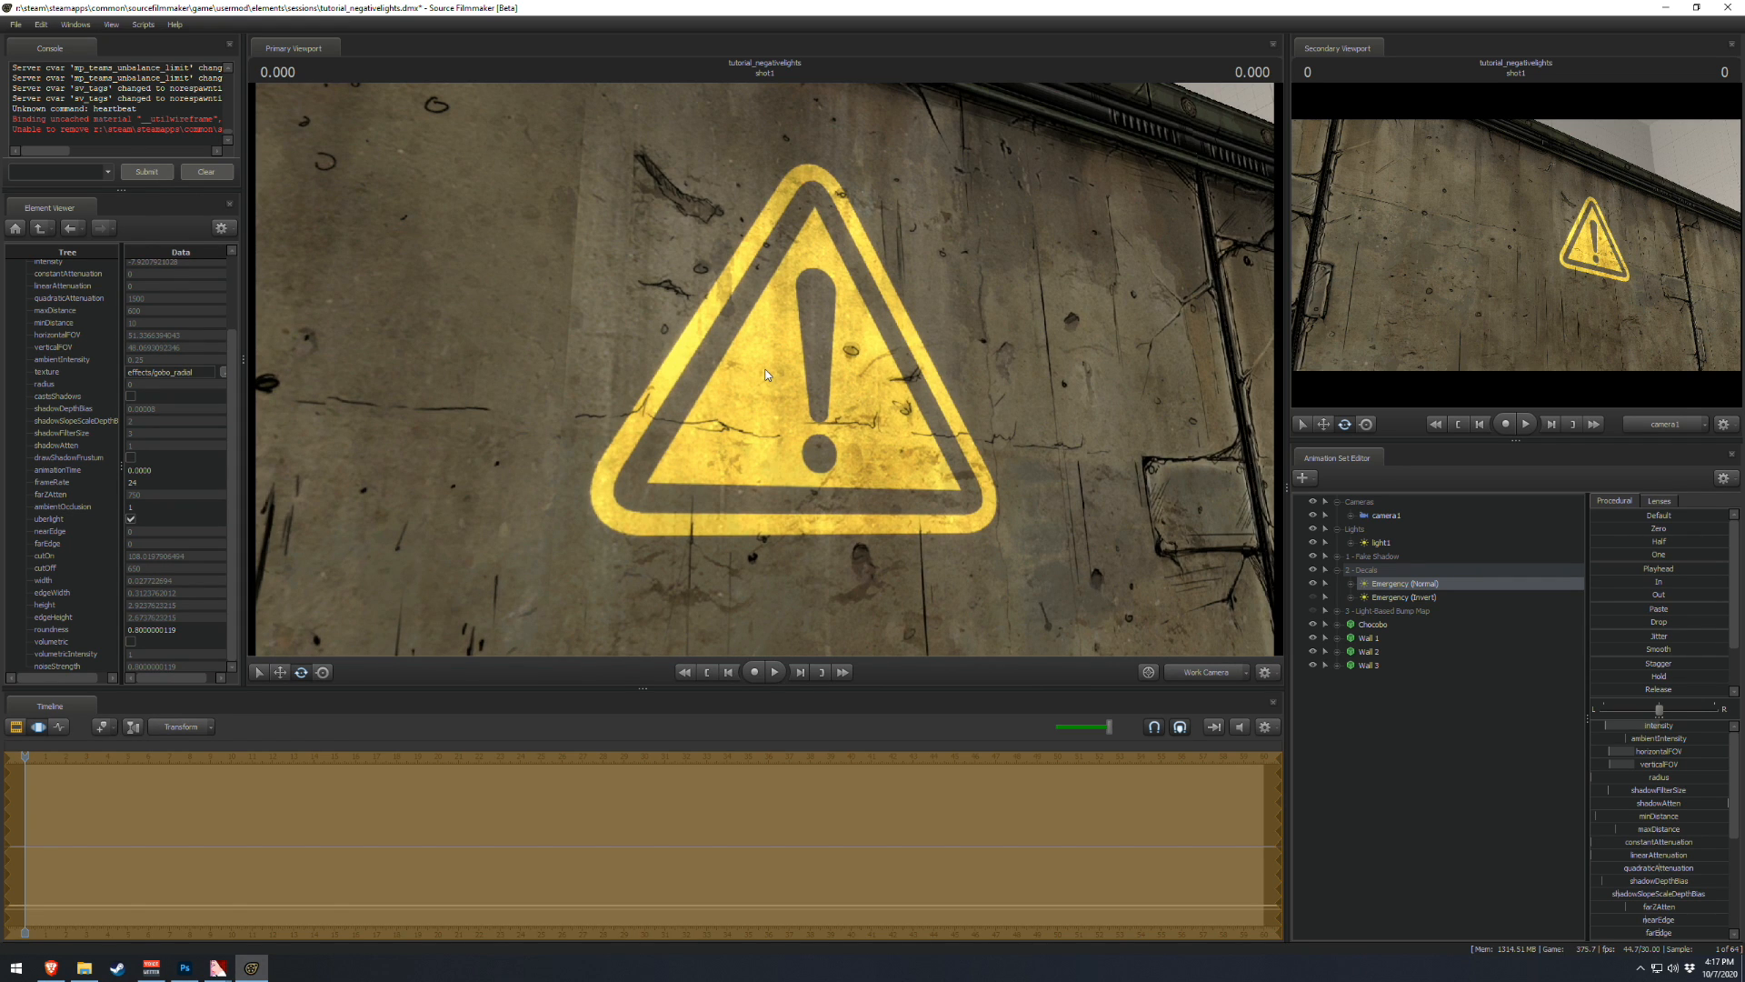
pyautogui.press('s')
pyautogui.moveTo(777, 328)
pyautogui.mouseDown()
pyautogui.moveTo(841, 349)
pyautogui.moveTo(746, 445)
pyautogui.moveTo(748, 572)
pyautogui.moveTo(806, 425)
pyautogui.moveTo(804, 305)
pyautogui.moveTo(803, 344)
pyautogui.mouseUp()
pyautogui.press('w')
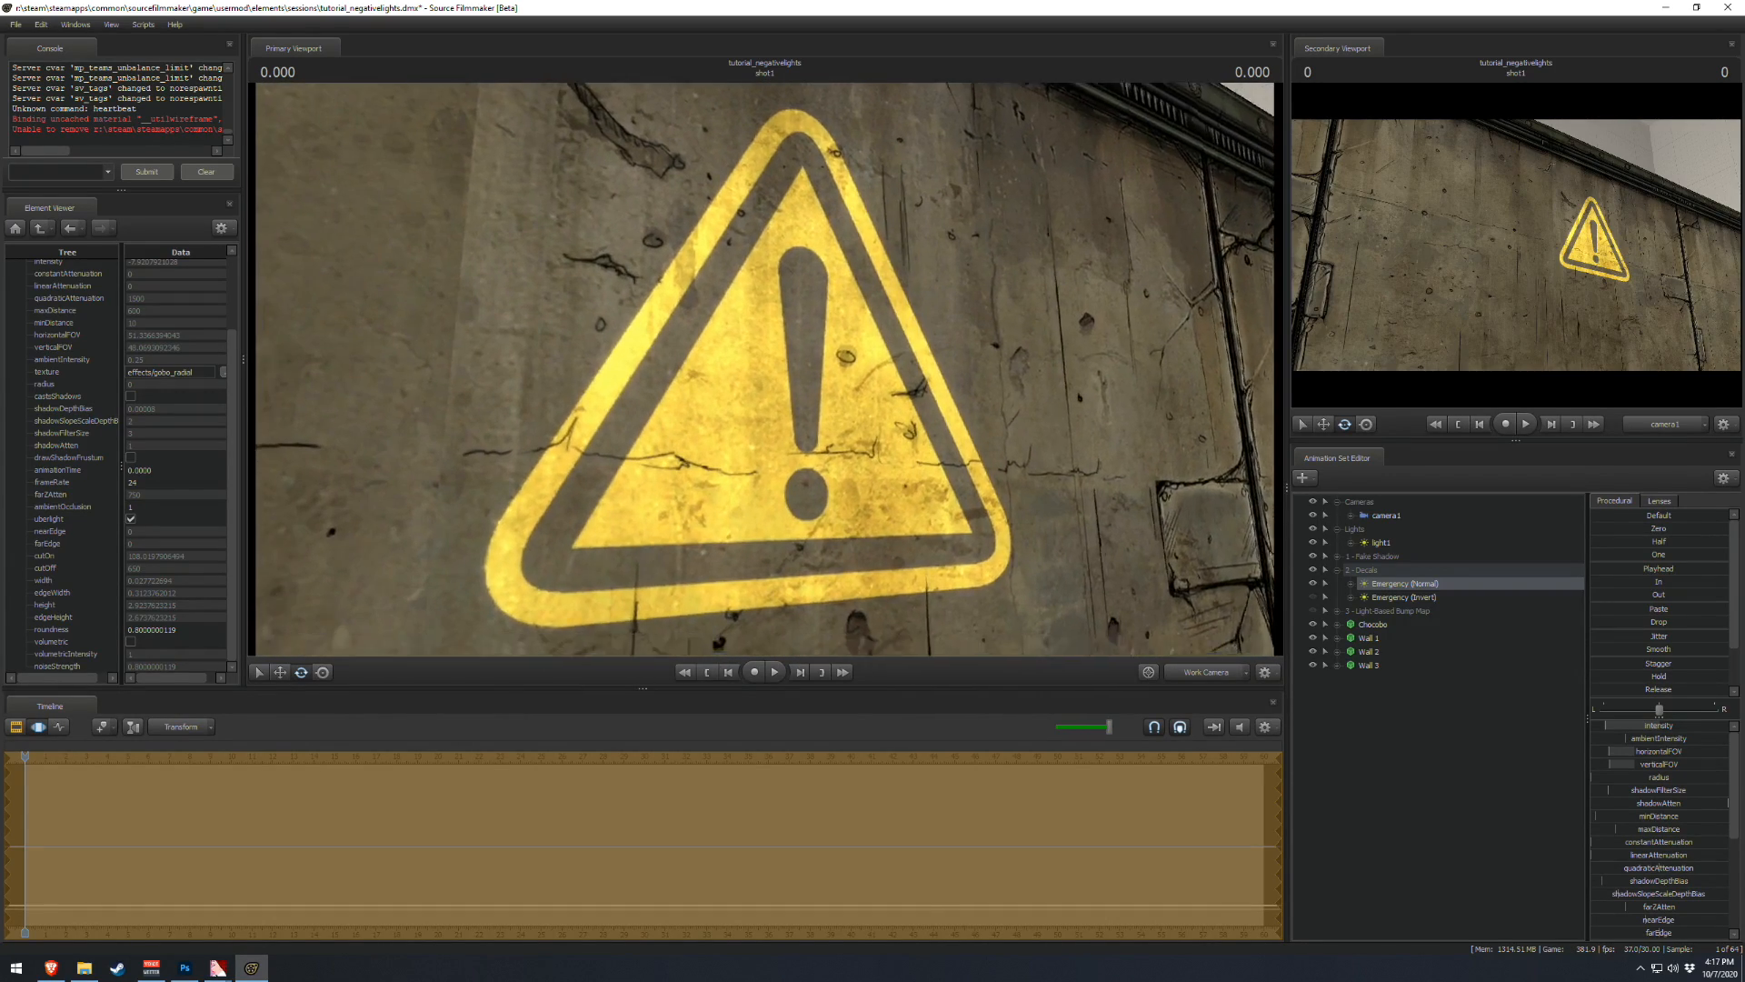
pyautogui.moveTo(1071, 560)
pyautogui.mouseDown()
pyautogui.moveTo(918, 575)
pyautogui.moveTo(1105, 537)
pyautogui.moveTo(1070, 560)
pyautogui.mouseUp()
pyautogui.press('s')
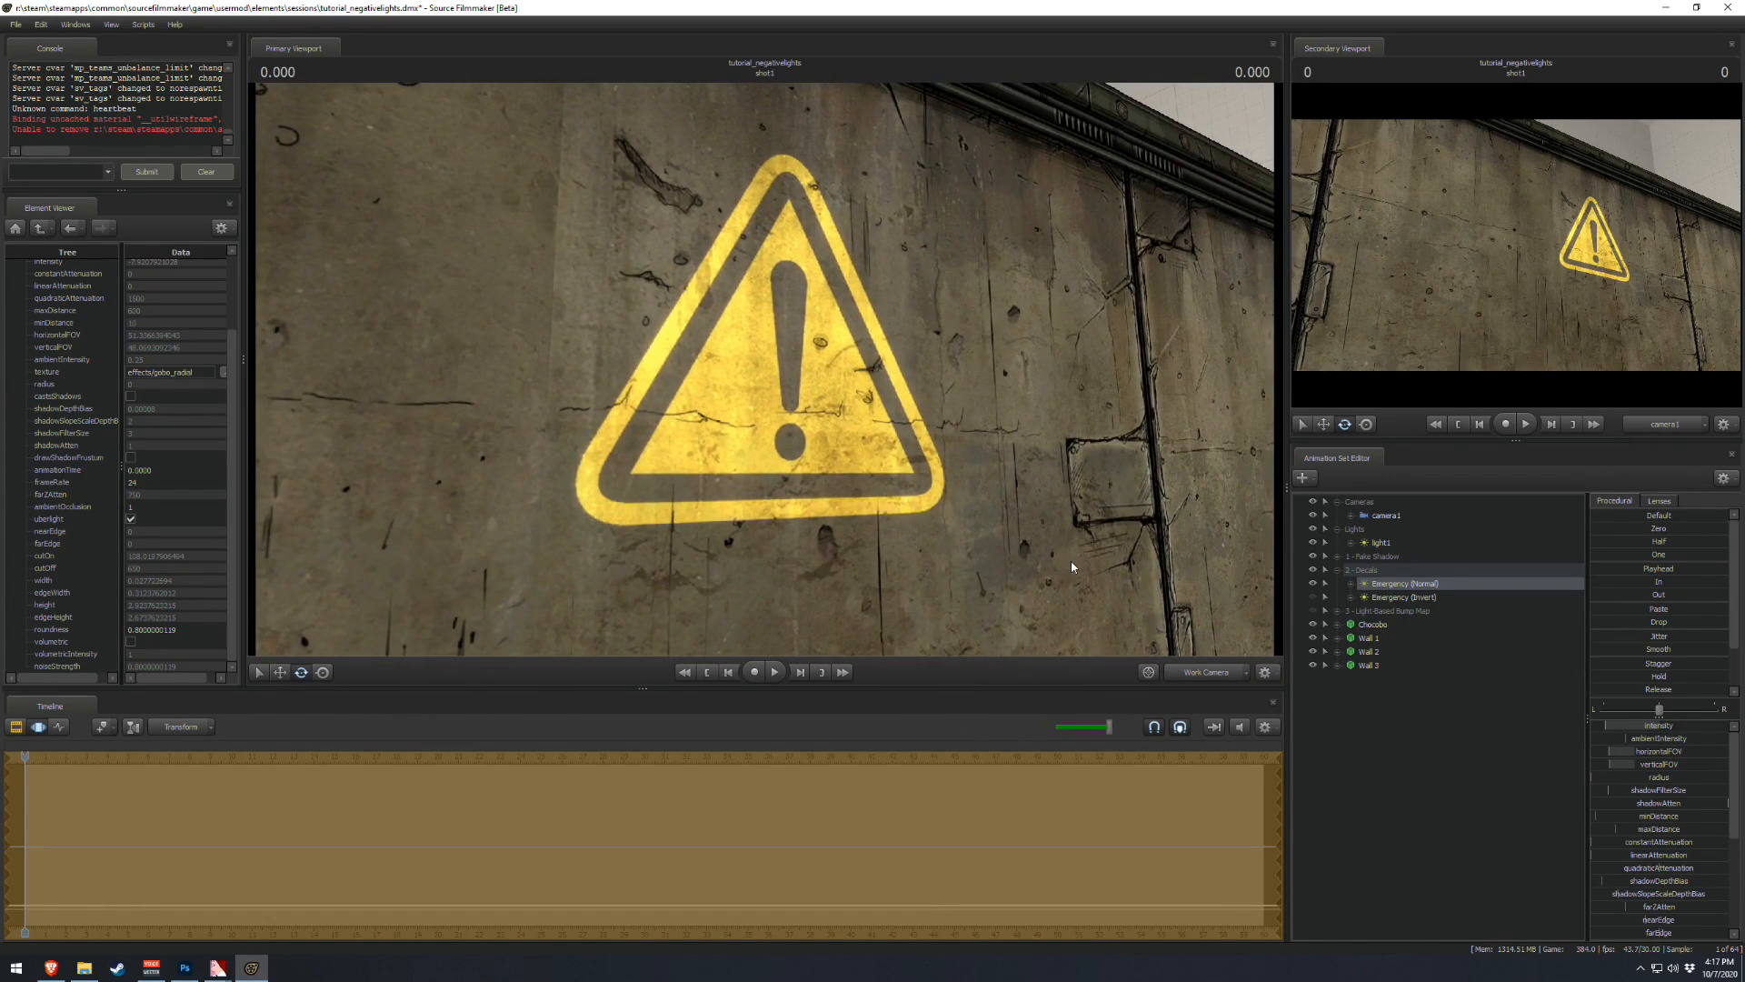
# - Hide Emergency (Normal), show Emergency (Invert) and raise its intensity to a positive value to project the blue inverted sign
pyautogui.click(1313, 582)
pyautogui.click(1313, 596)
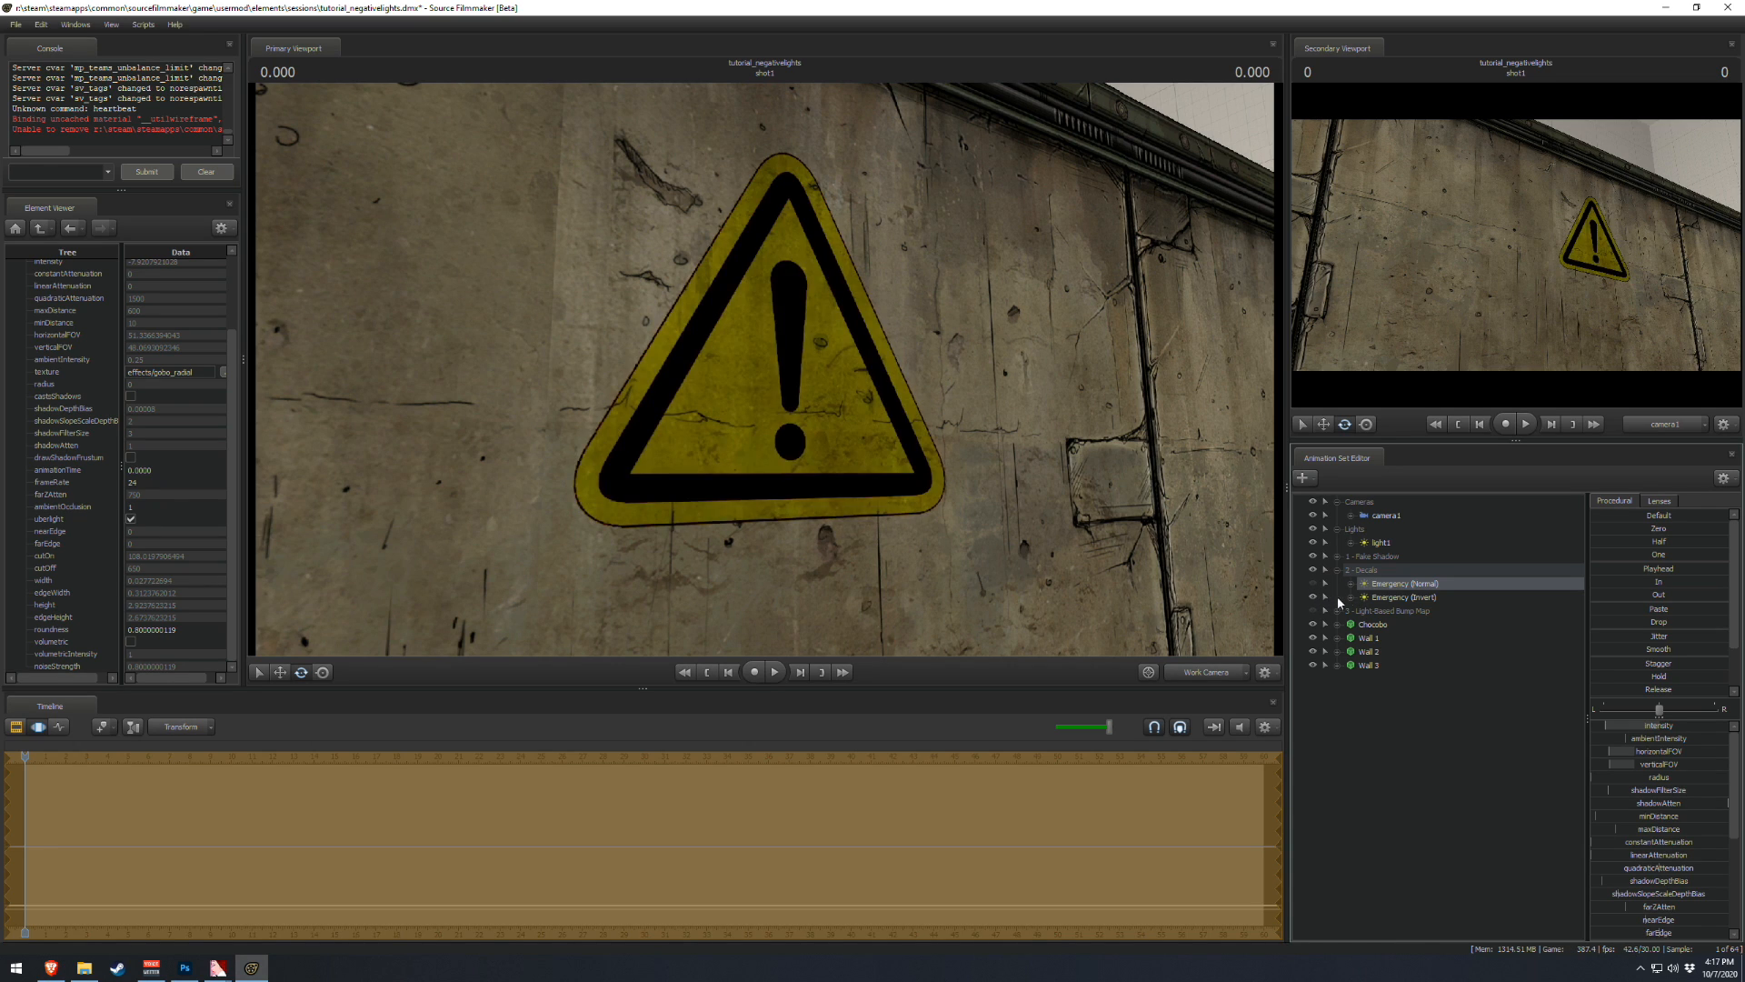
pyautogui.click(1426, 596)
pyautogui.moveTo(1631, 725); pyautogui.dragTo(1726, 726)
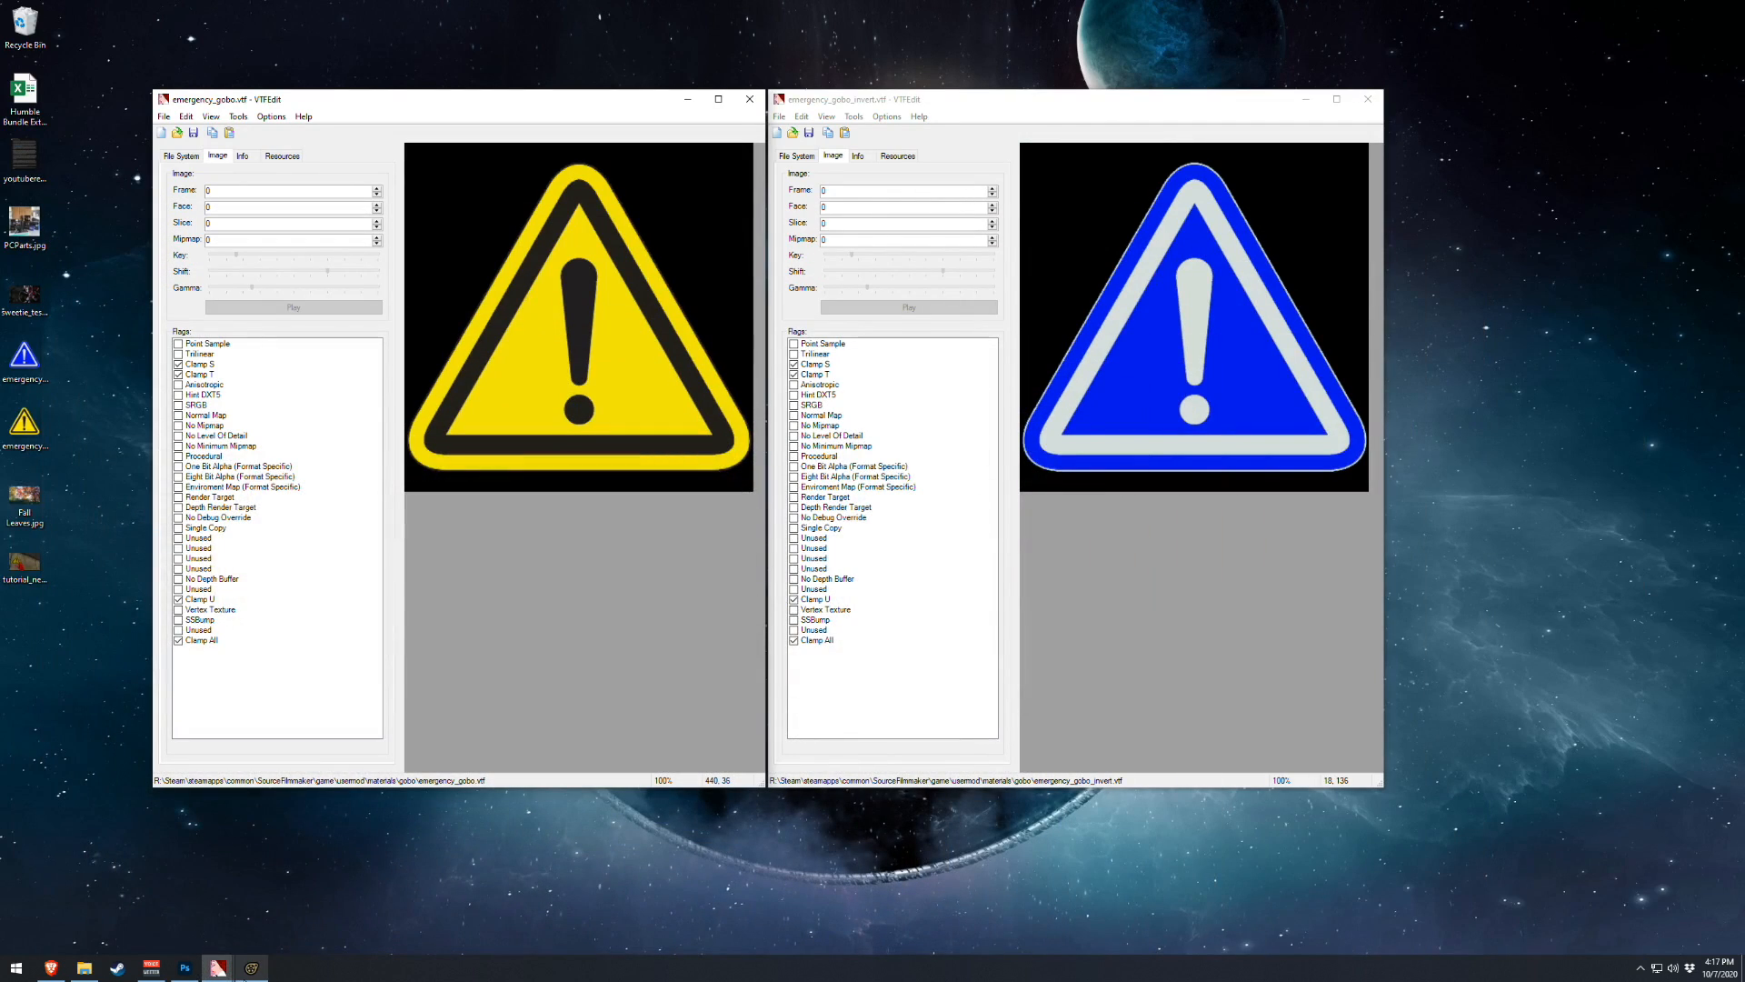
# - Compare emergency_gobo.vtf with emergency_gobo_invert.vtf in VTFEdit and return to Source Filmmaker
pyautogui.moveTo(223, 968)
pyautogui.click(264, 905)
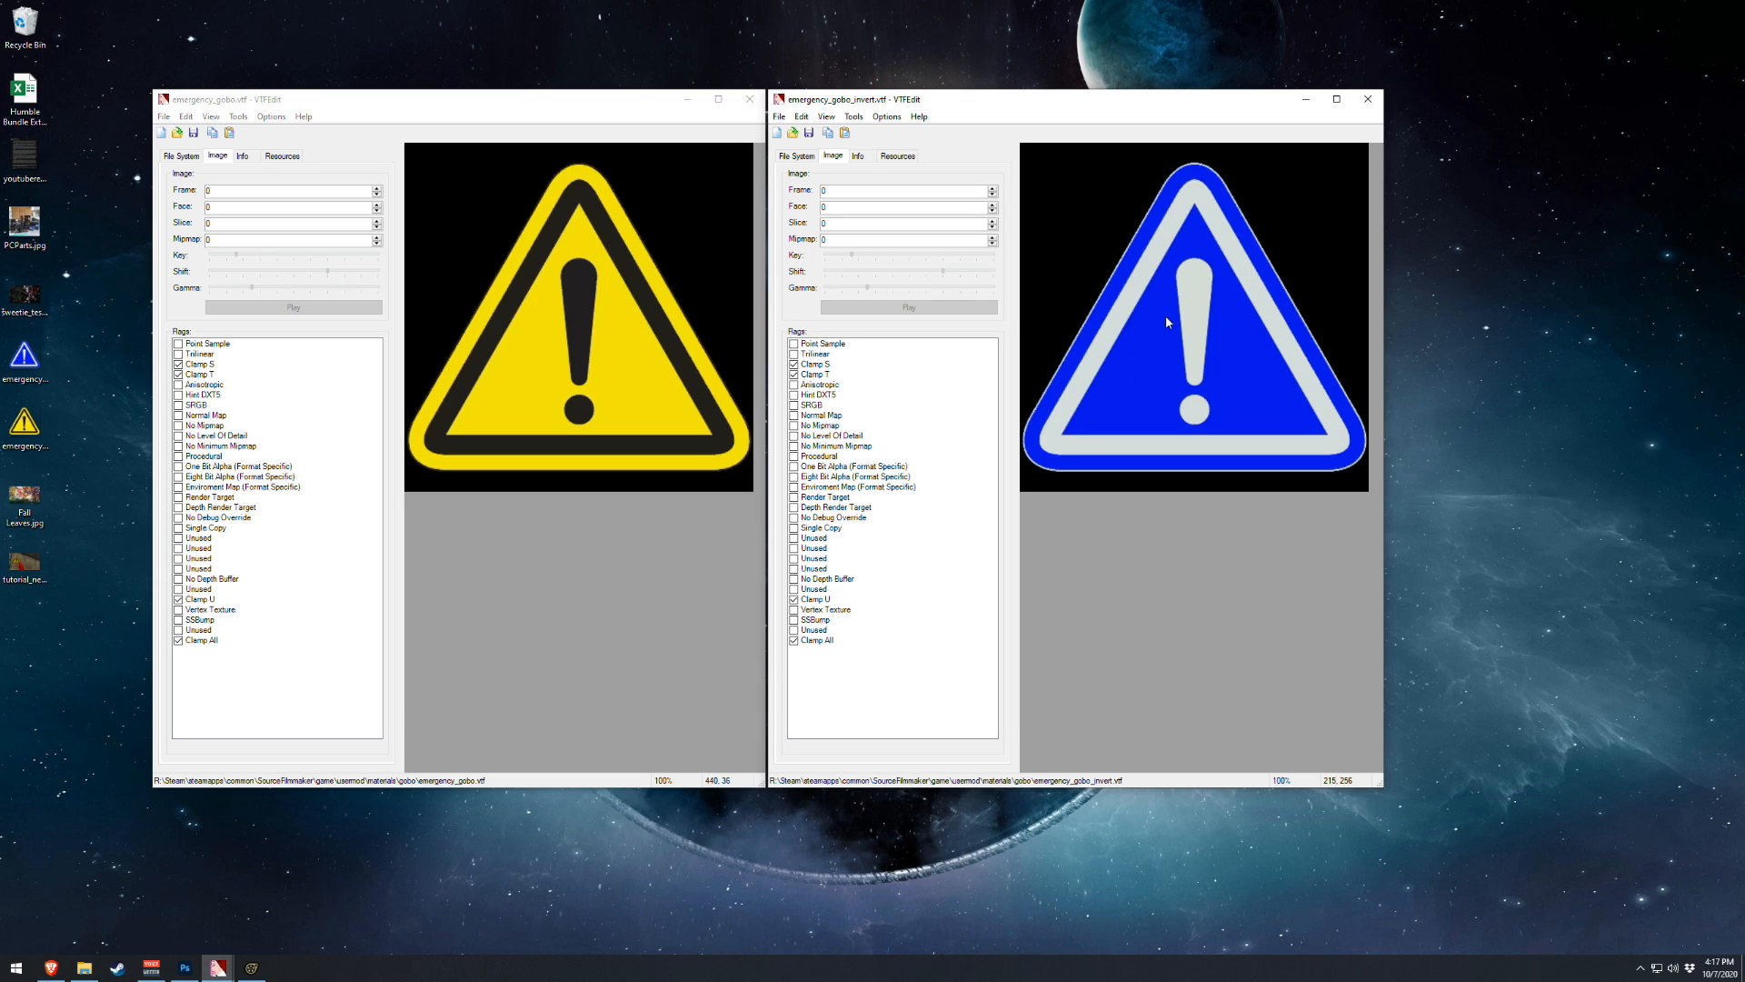
pyautogui.hotkey('alt', 'Tab')
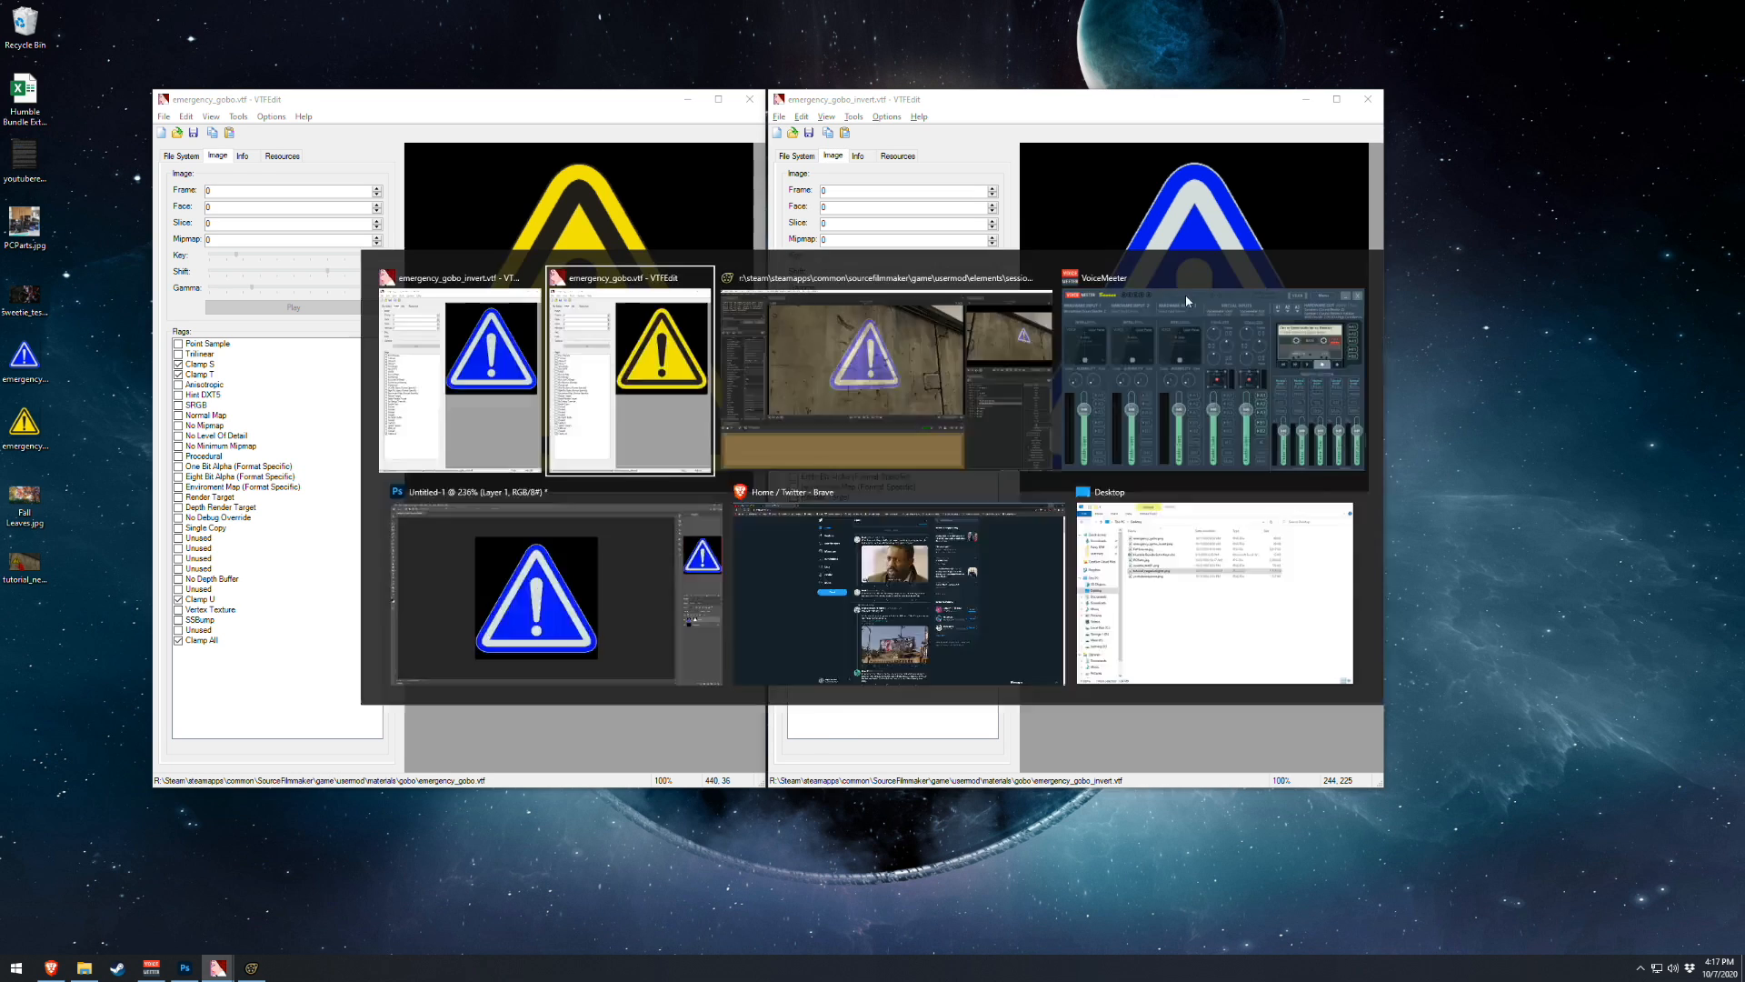
pyautogui.click(252, 968)
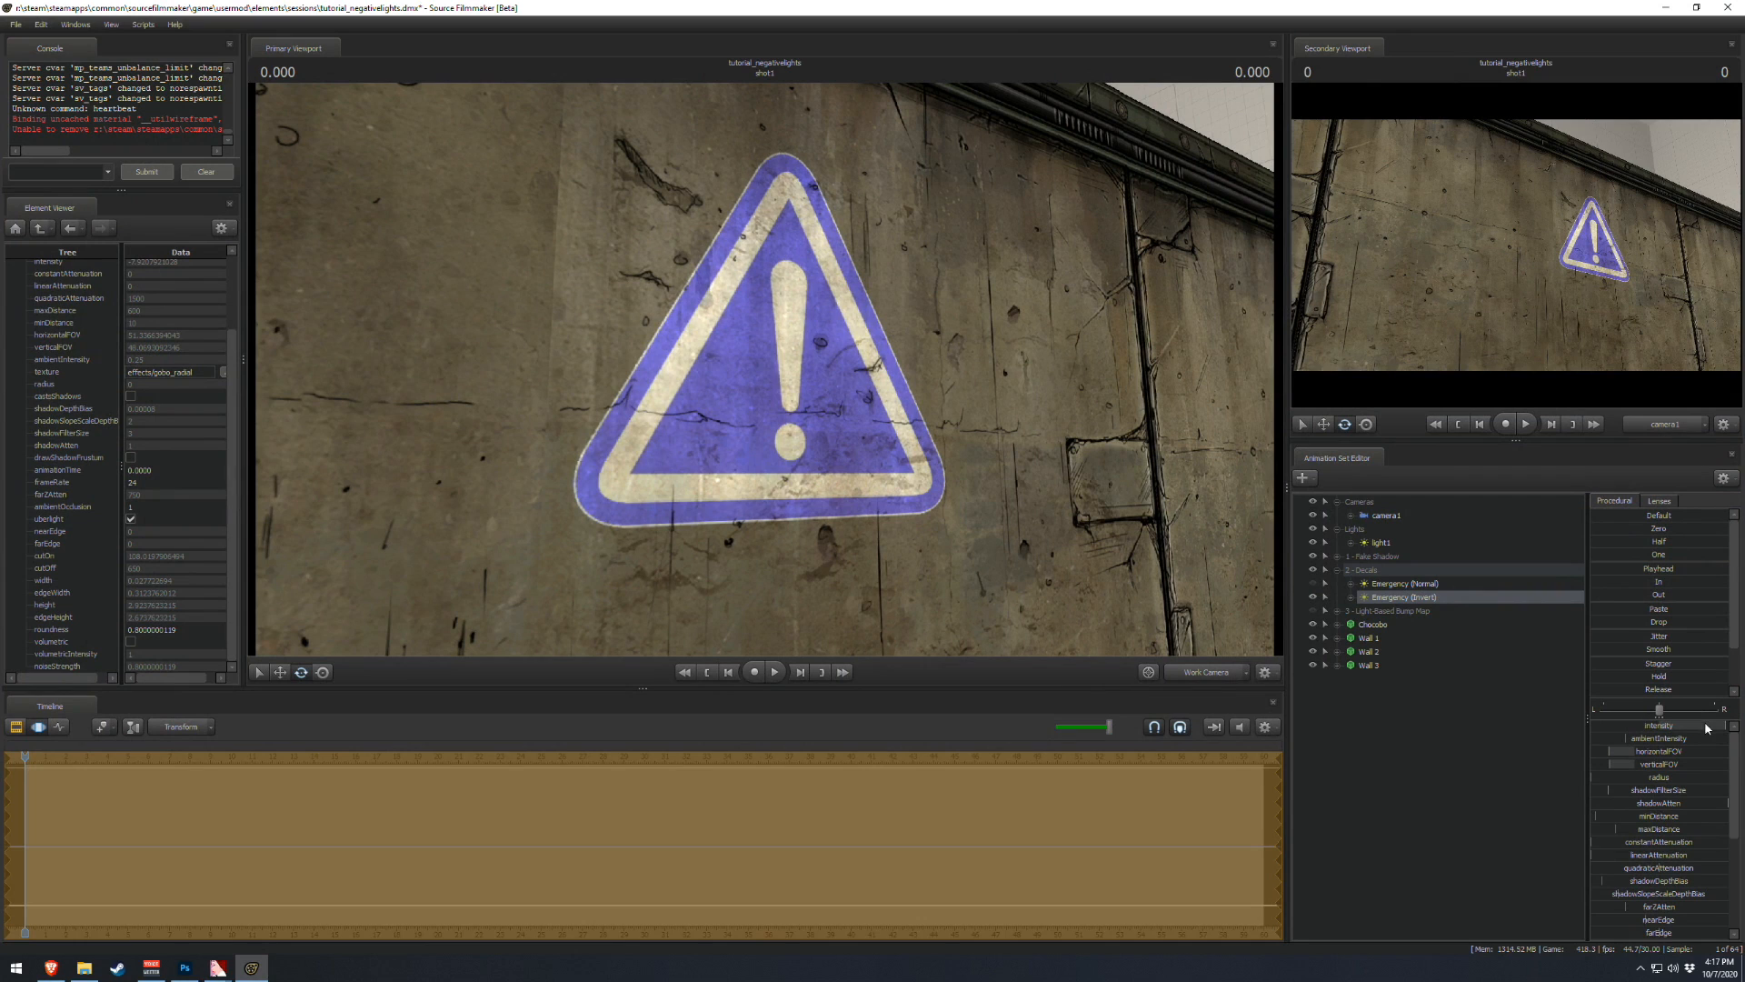
# - Lower the Emergency (Invert) light's intensity to a negative value to project a dark yellow and black sign
pyautogui.moveTo(1707, 728); pyautogui.dragTo(1623, 728)
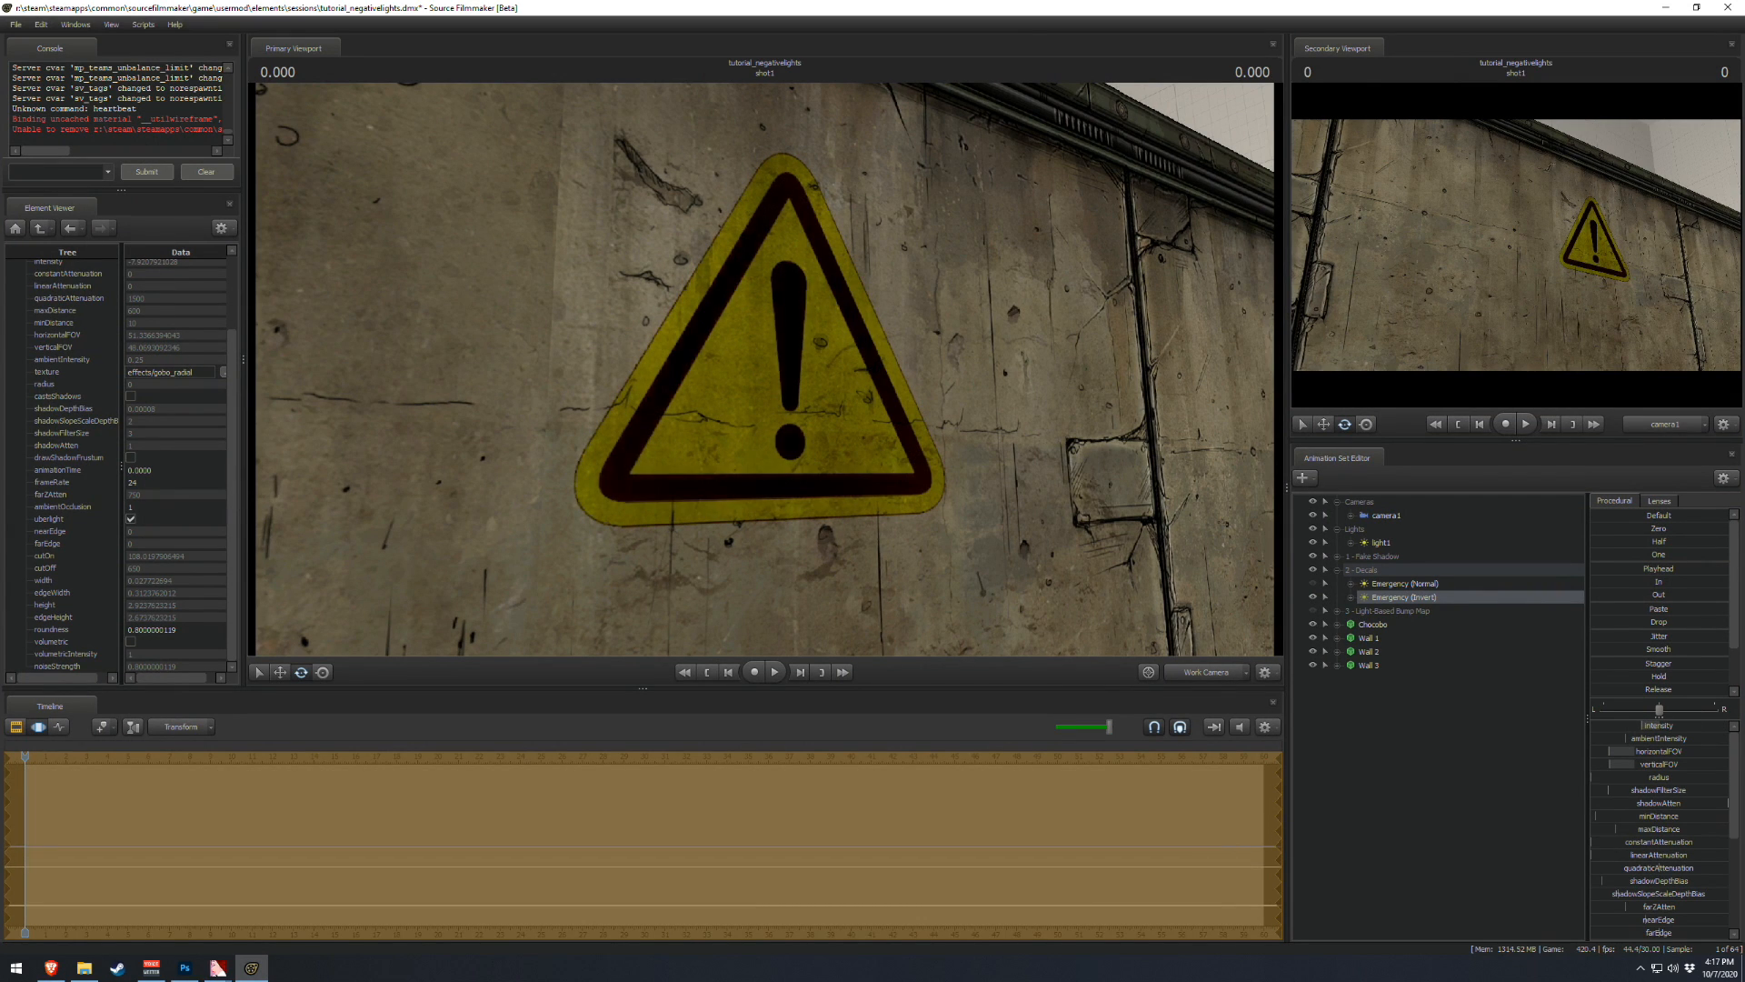
pyautogui.press('s')
pyautogui.moveTo(852, 544)
pyautogui.mouseDown()
pyautogui.moveTo(886, 526)
pyautogui.moveTo(859, 539)
pyautogui.mouseUp()
pyautogui.press('w')
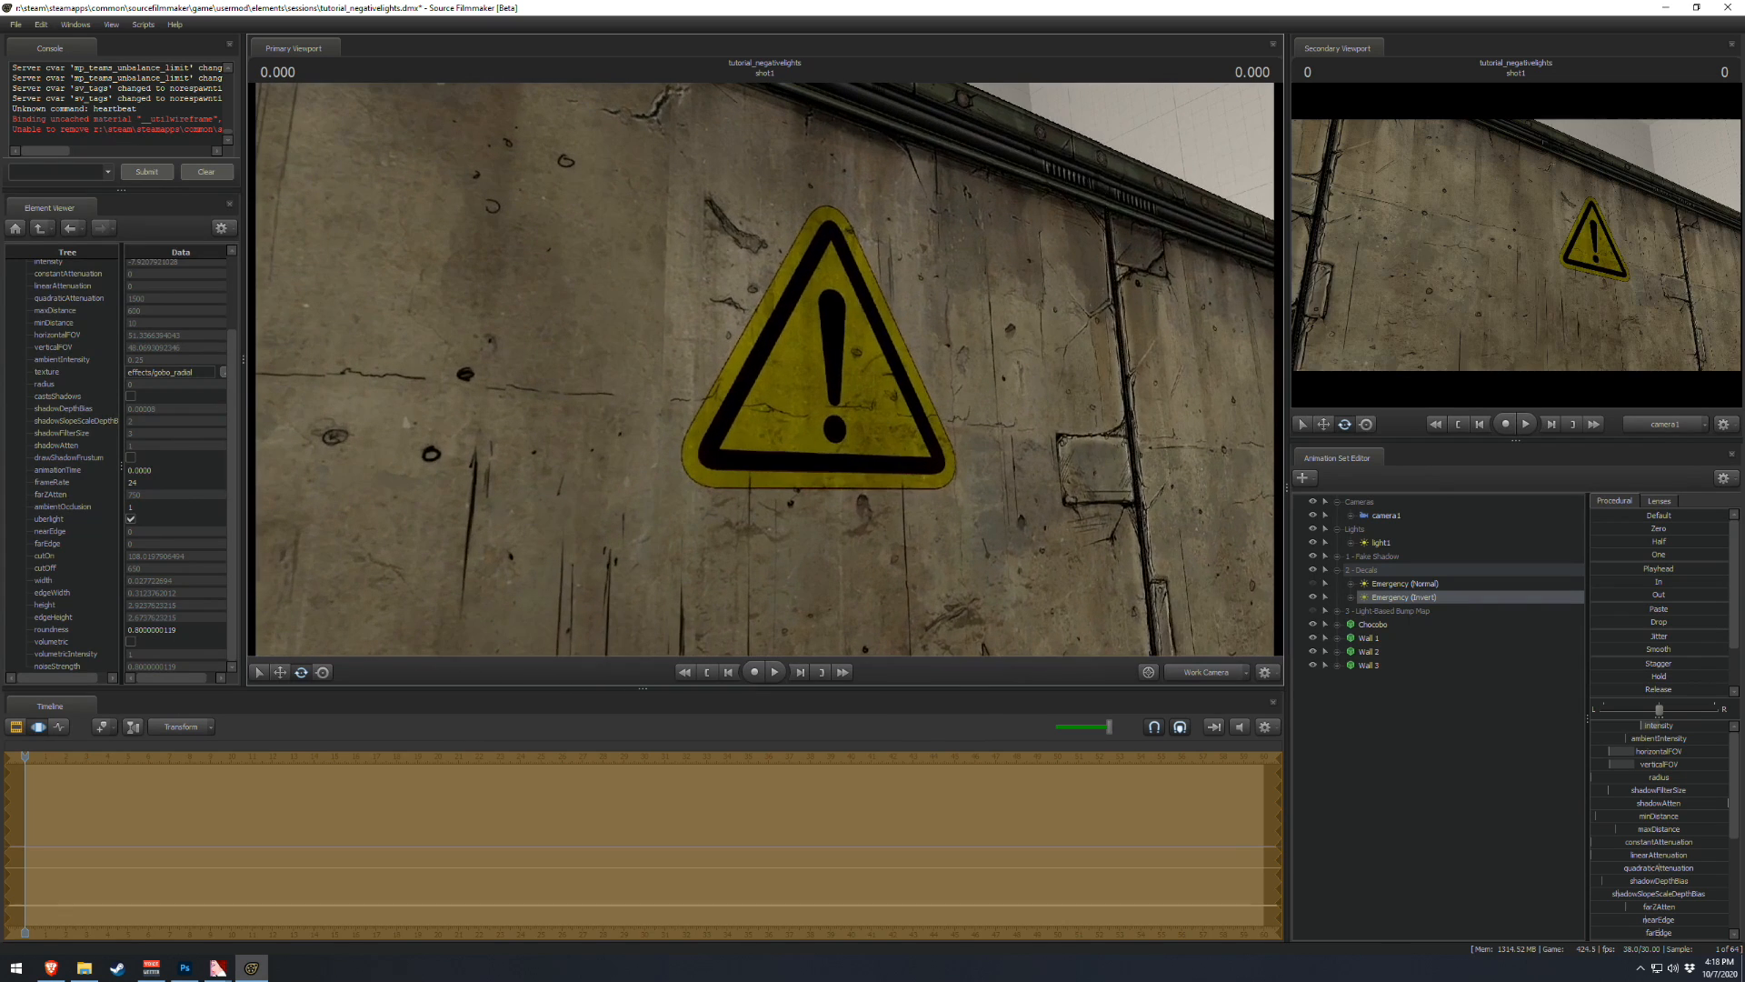
# - Show the Emergency (Normal) light together with the inverted one and lower its intensity to soften the decal
pyautogui.click(1312, 583)
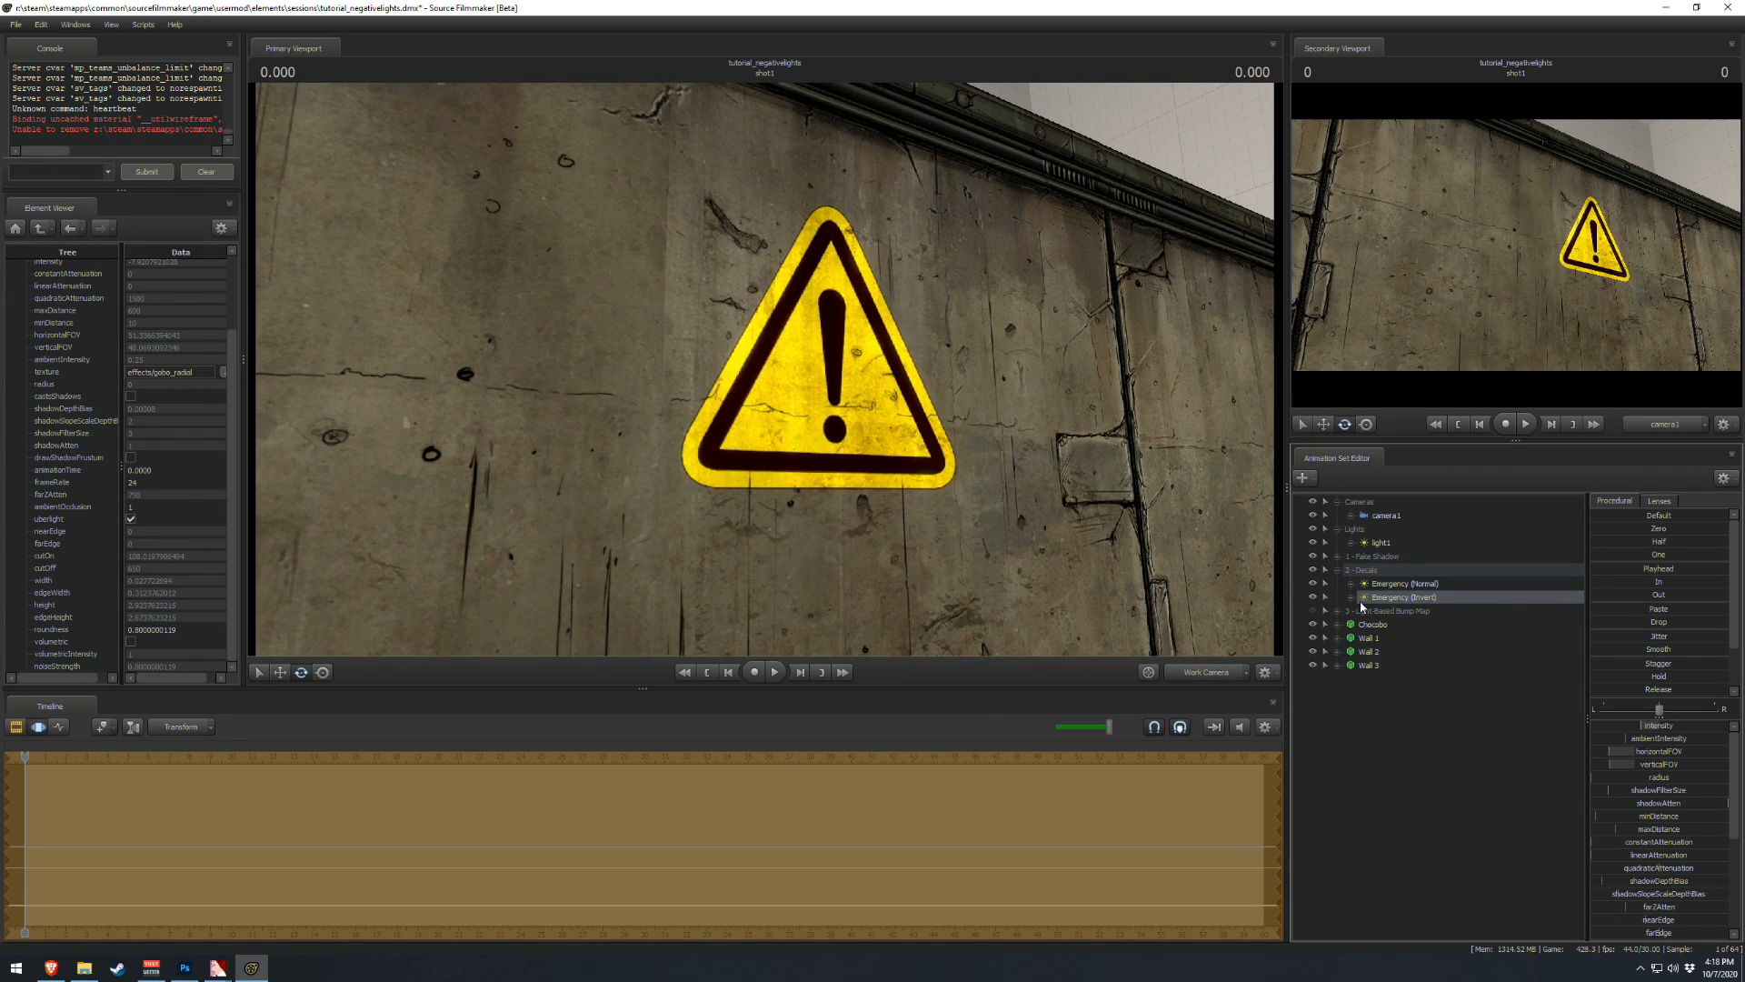
pyautogui.click(1412, 584)
pyautogui.moveTo(1609, 726); pyautogui.dragTo(1598, 726)
# - Examine the combined warning sign decal and the bare concrete wall beside it
pyautogui.press('s')
pyautogui.moveTo(1179, 561)
pyautogui.mouseDown()
pyautogui.moveTo(1227, 596)
pyautogui.moveTo(1196, 581)
pyautogui.mouseUp()
pyautogui.press('w')
pyautogui.moveTo(765, 368); pyautogui.dragTo(750, 345)
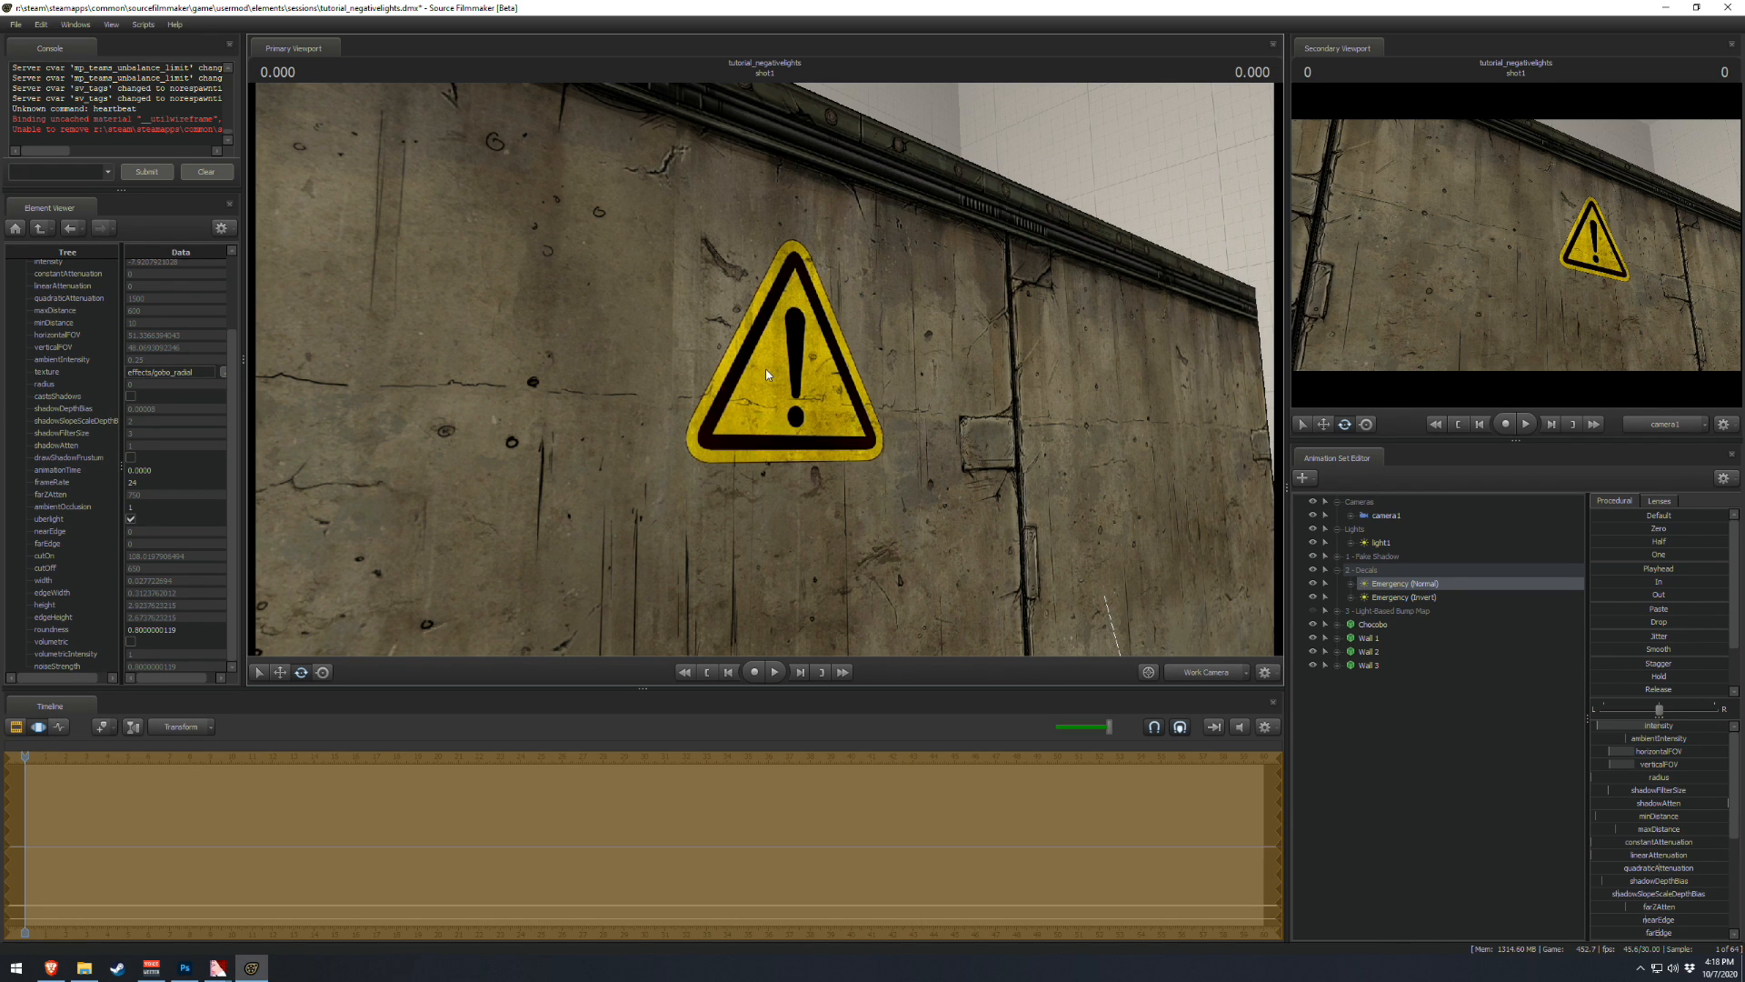
pyautogui.moveTo(768, 370); pyautogui.dragTo(709, 364)
pyautogui.press('s')
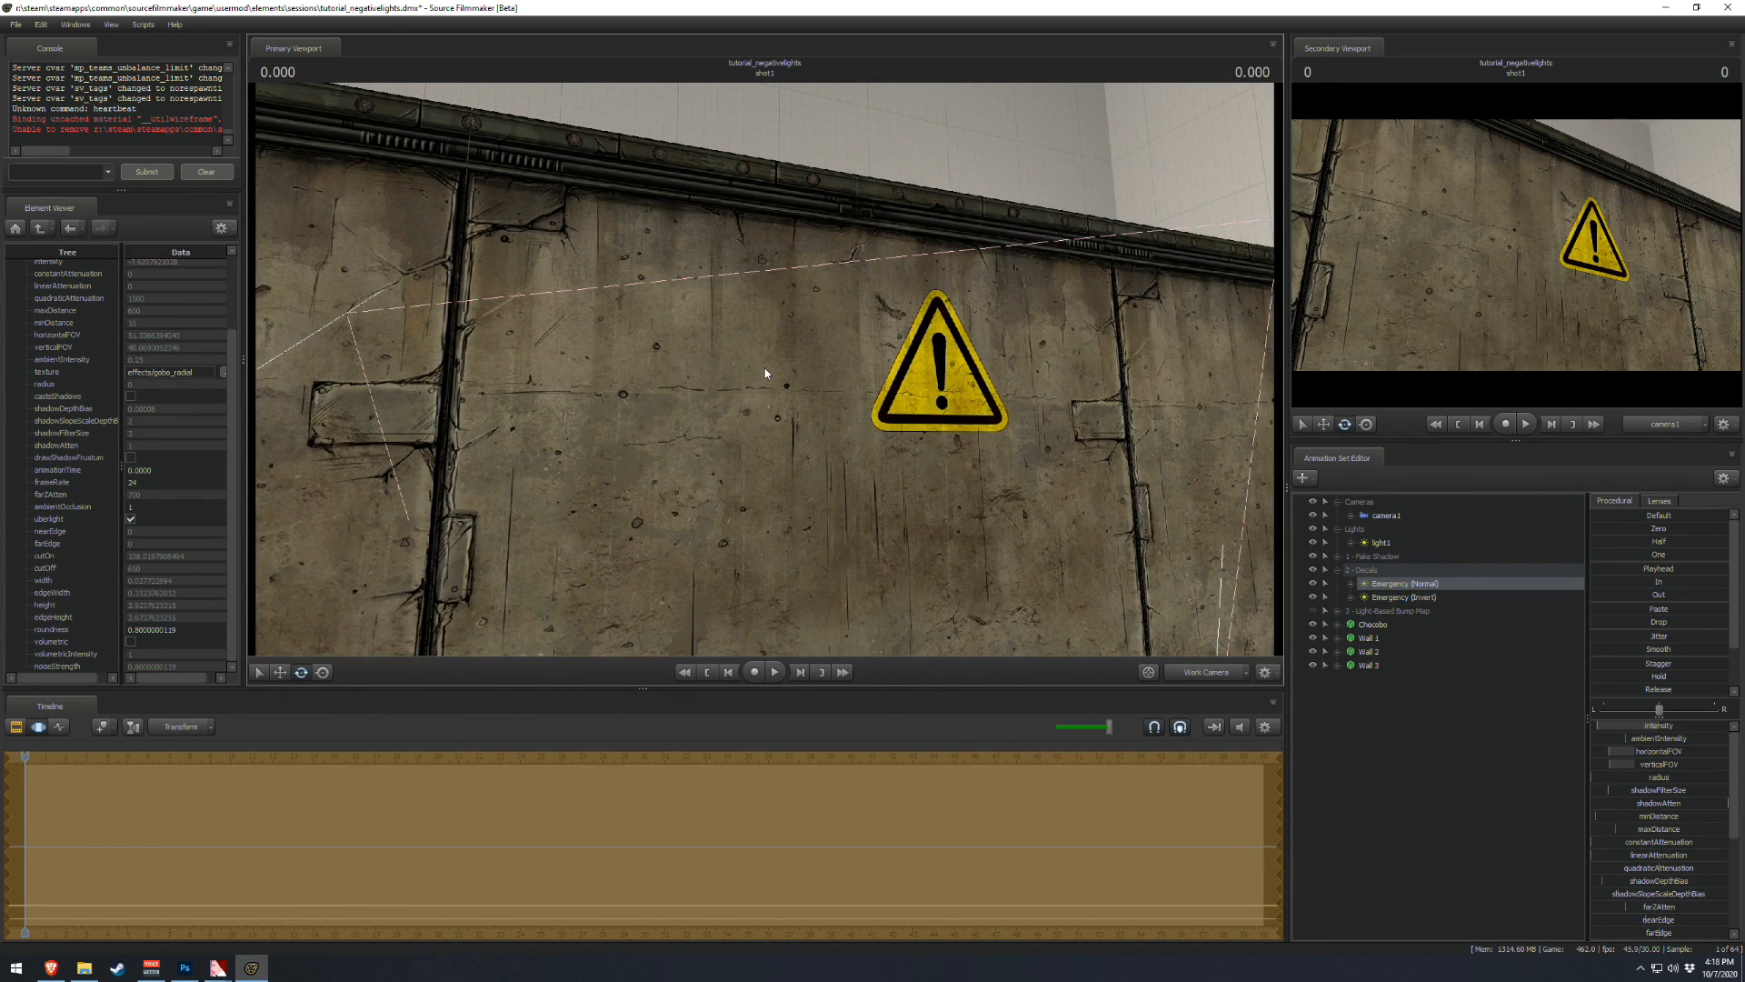
pyautogui.moveTo(713, 355); pyautogui.dragTo(814, 425)
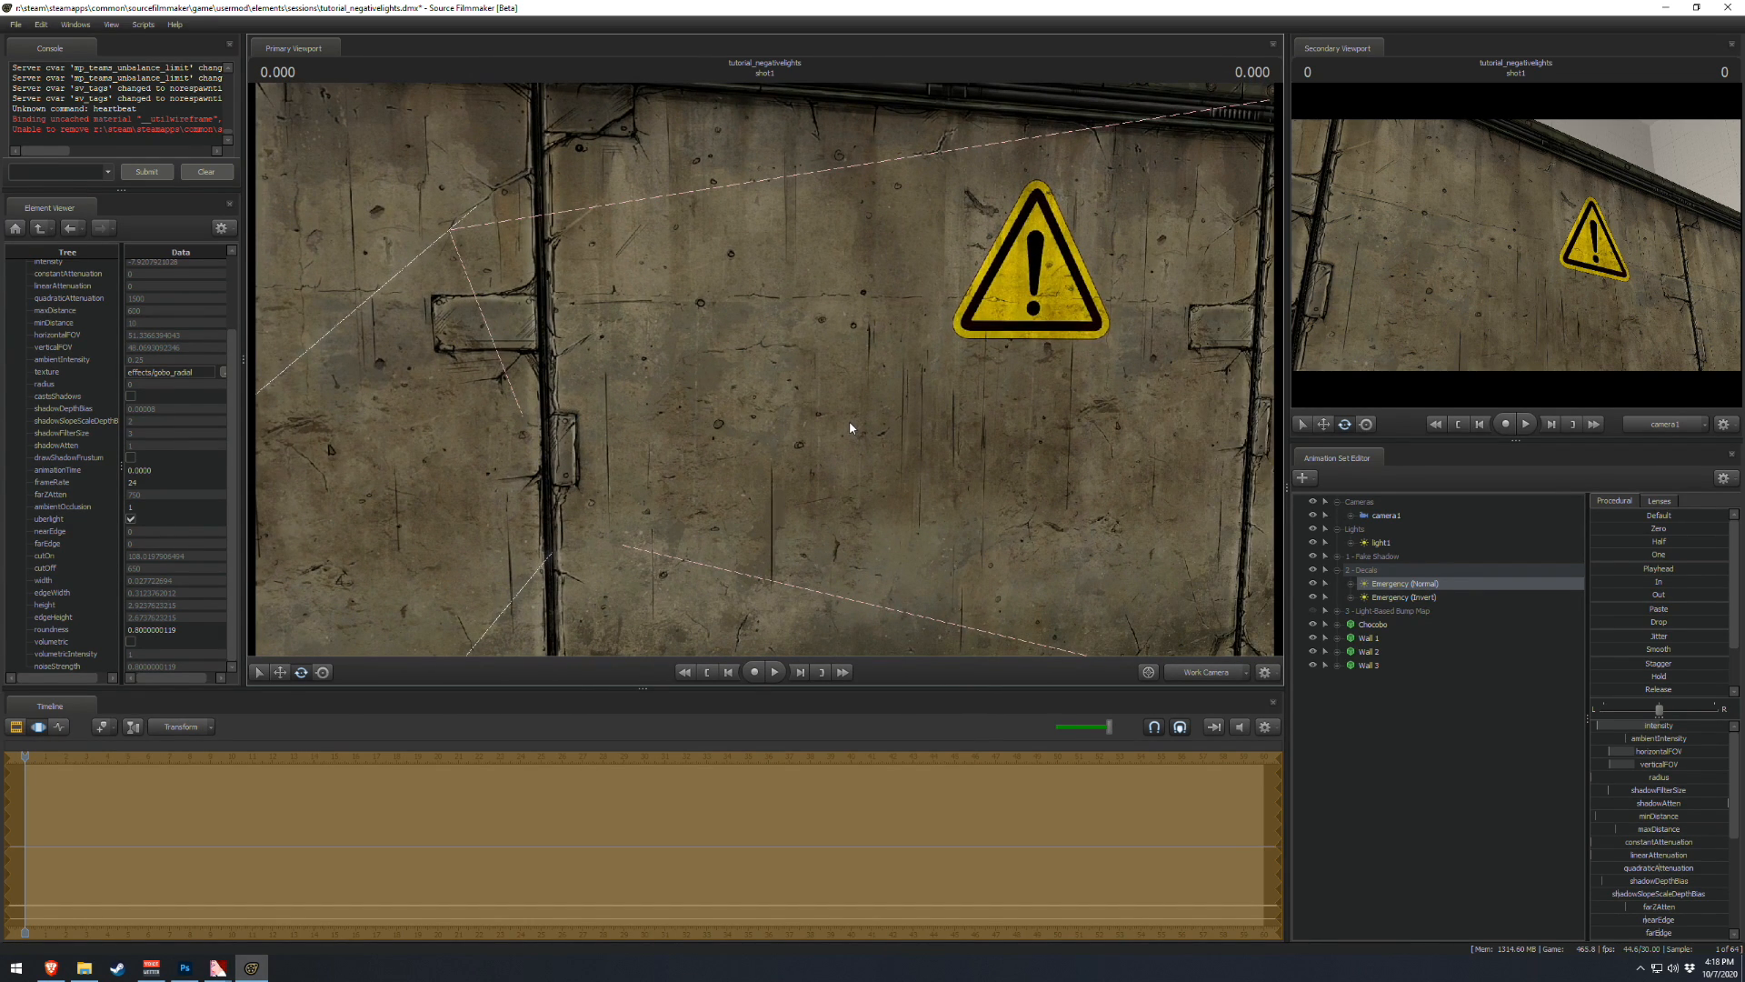
pyautogui.moveTo(851, 427); pyautogui.dragTo(1000, 431)
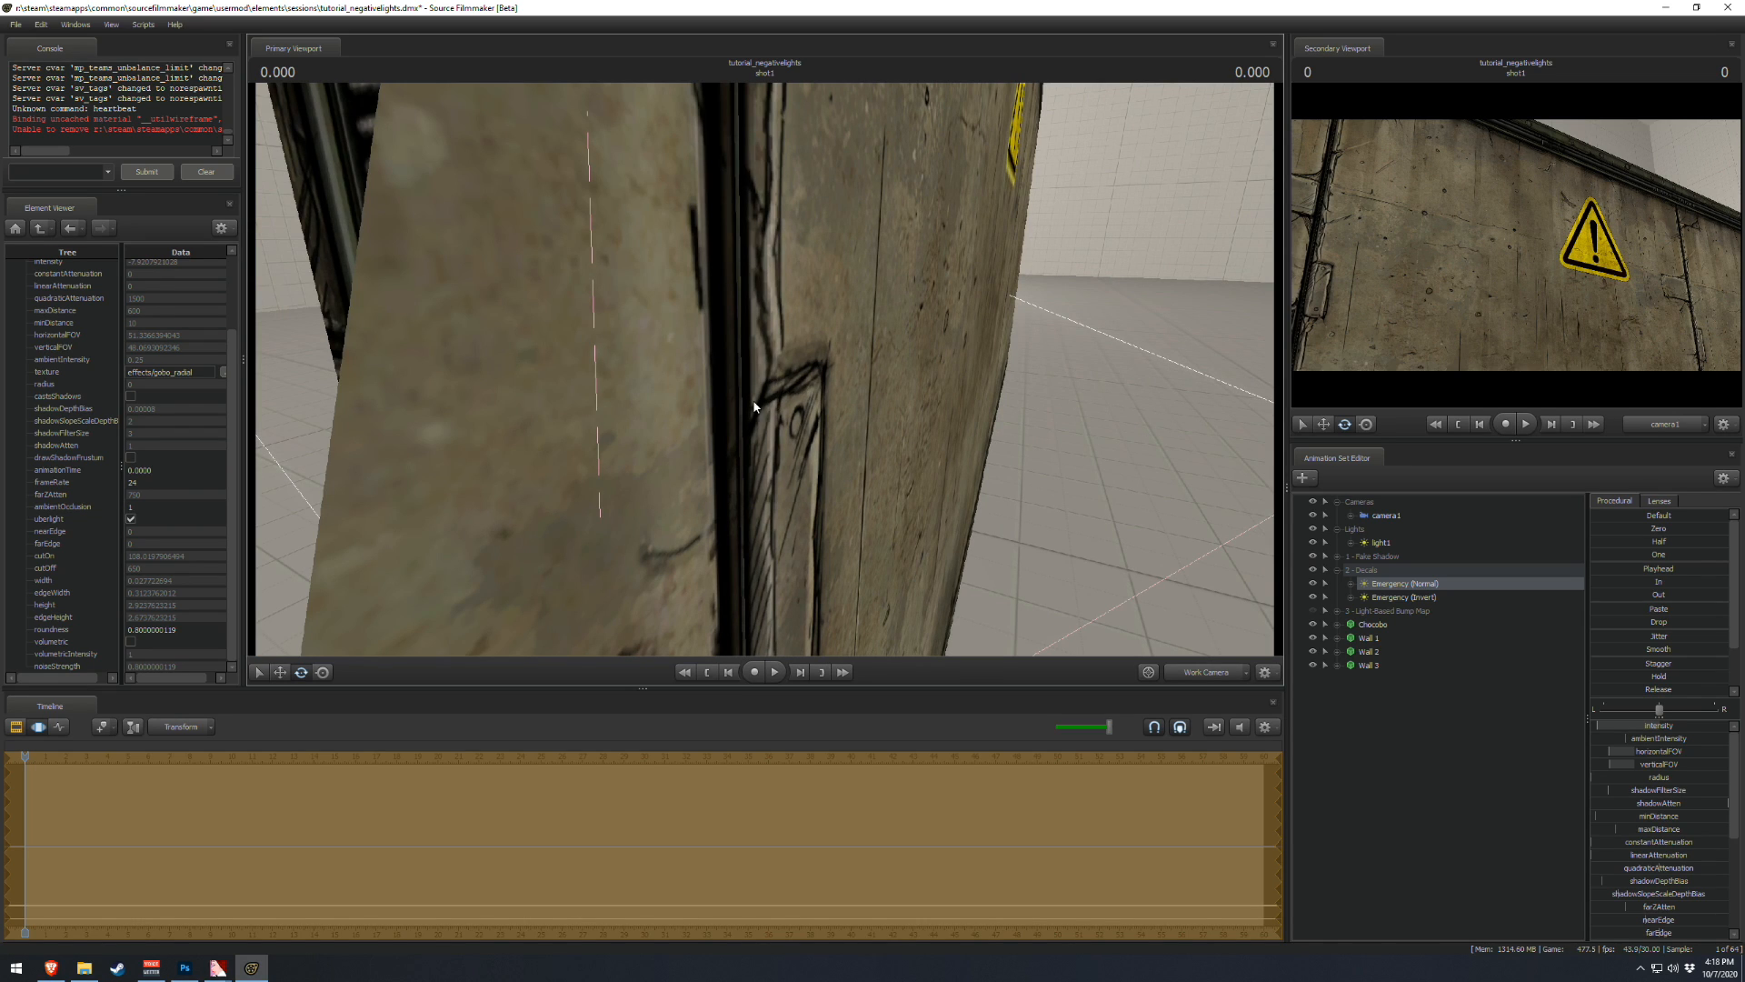
pyautogui.press('d')
pyautogui.moveTo(765, 369)
pyautogui.mouseDown()
pyautogui.moveTo(819, 371)
pyautogui.moveTo(765, 368)
pyautogui.mouseUp()
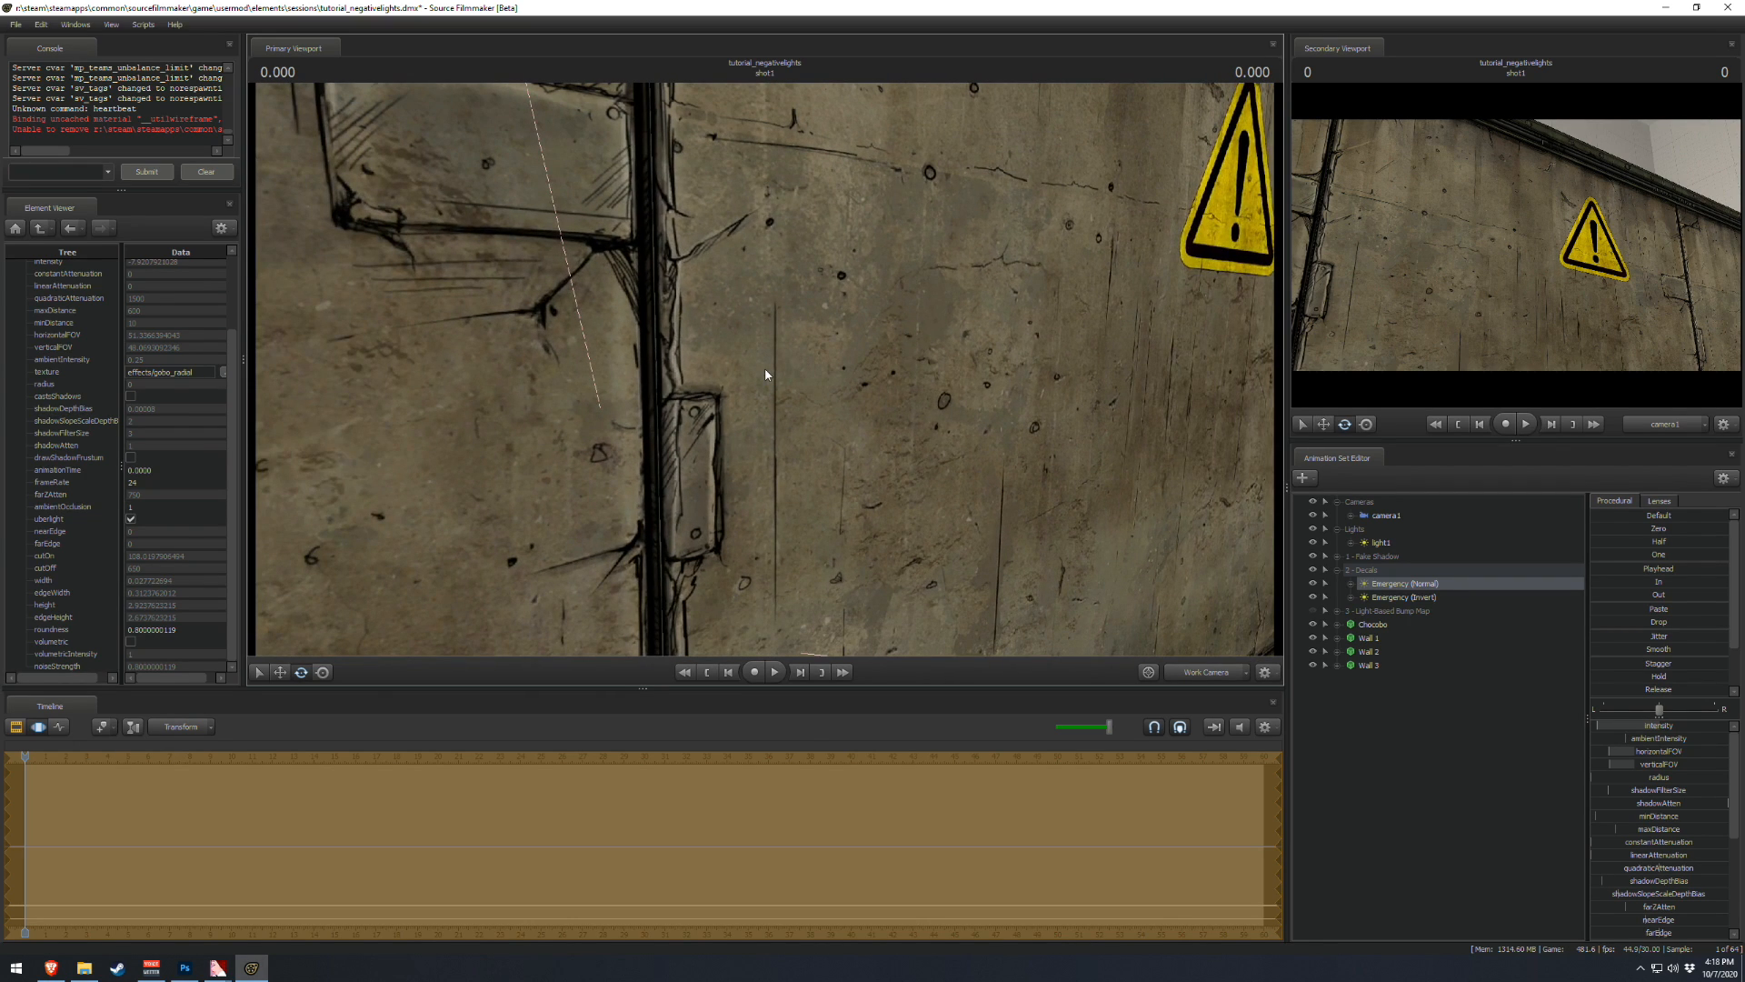
# - Show and expand the 3 - Light Based Bump Map group, and select its Blood (Light Edge) light
pyautogui.click(1313, 610)
pyautogui.press('s')
pyautogui.moveTo(765, 369); pyautogui.dragTo(764, 369)
pyautogui.press('w')
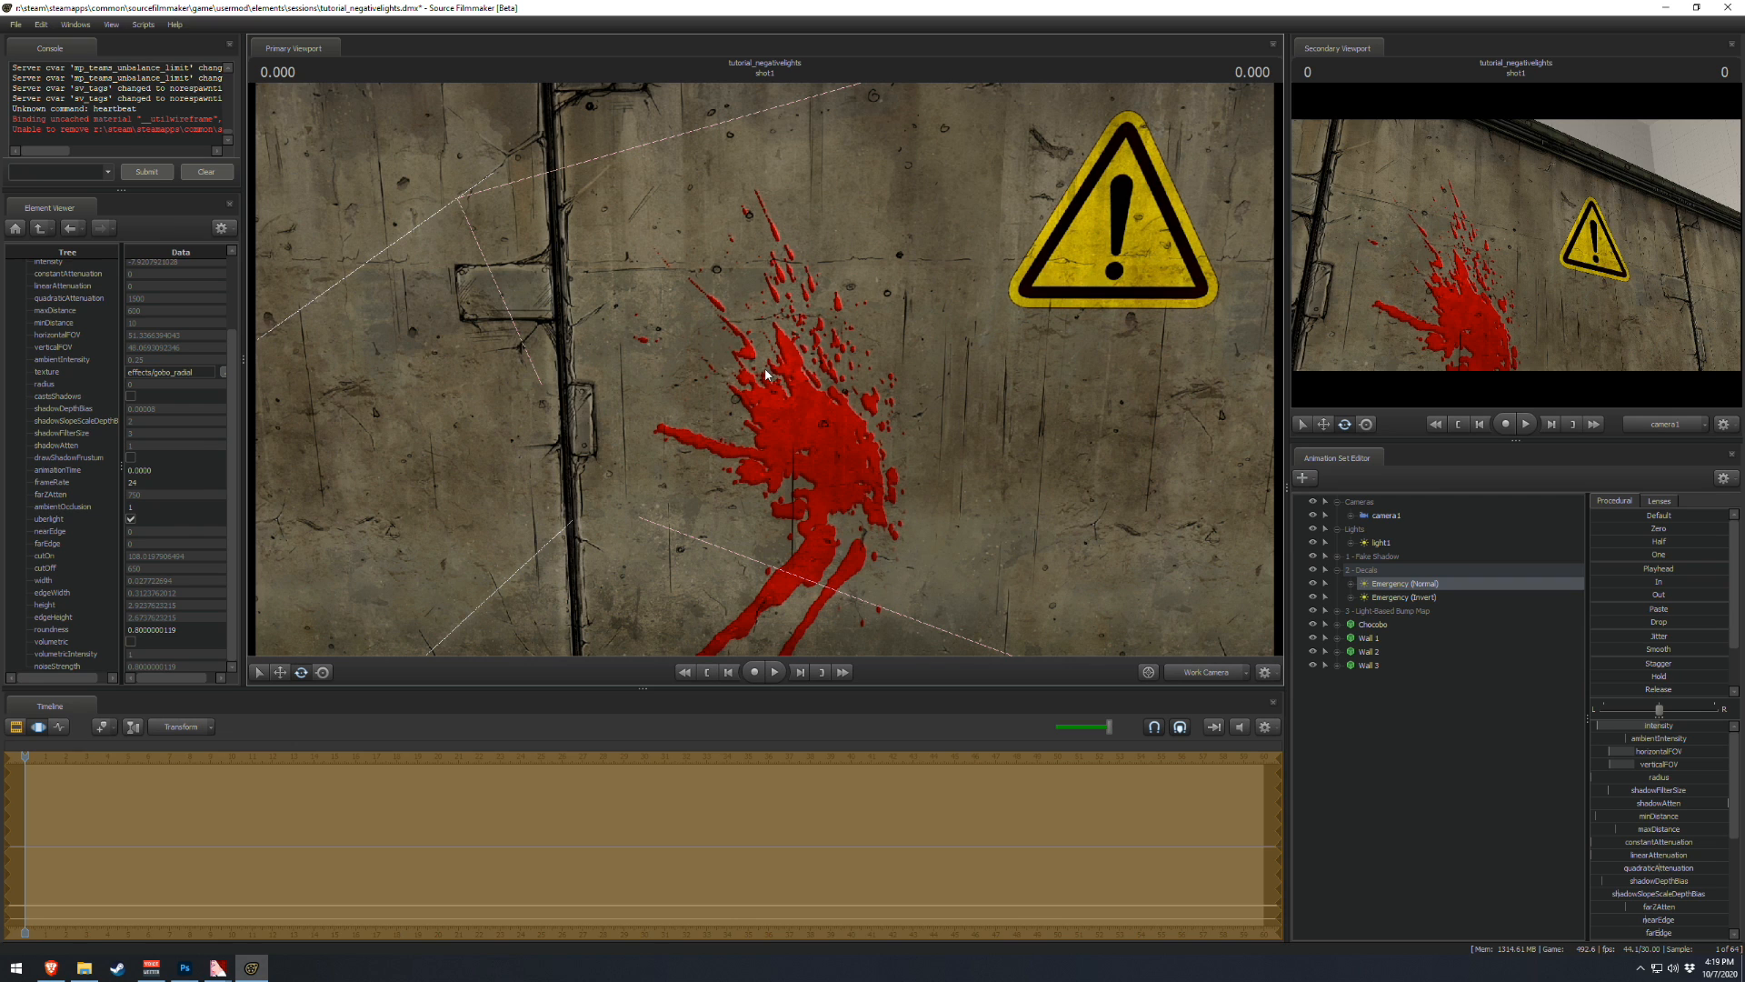
pyautogui.click(1337, 611)
pyautogui.click(1401, 625)
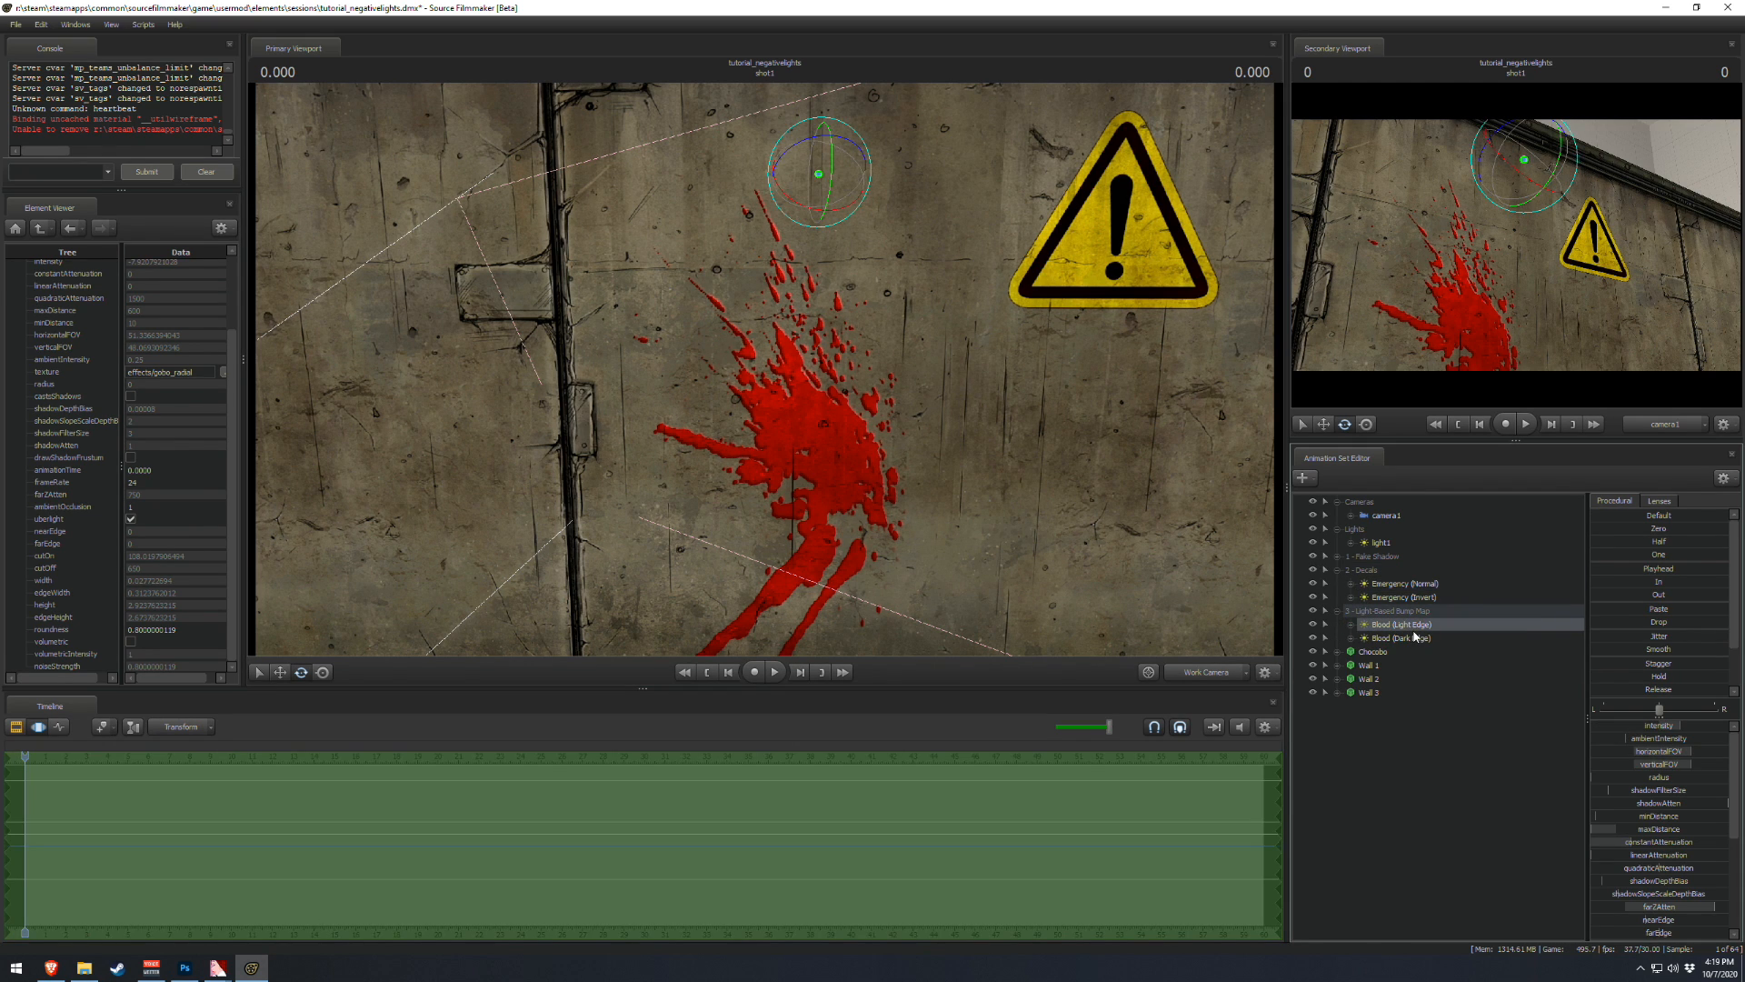
# - Hide the Blood (Dark Edge) light to isolate the light edge splatter on the wall
pyautogui.click(1313, 638)
pyautogui.moveTo(1137, 509); pyautogui.dragTo(1137, 509)
pyautogui.press('a')
pyautogui.press('d')
pyautogui.moveTo(765, 370); pyautogui.dragTo(766, 370)
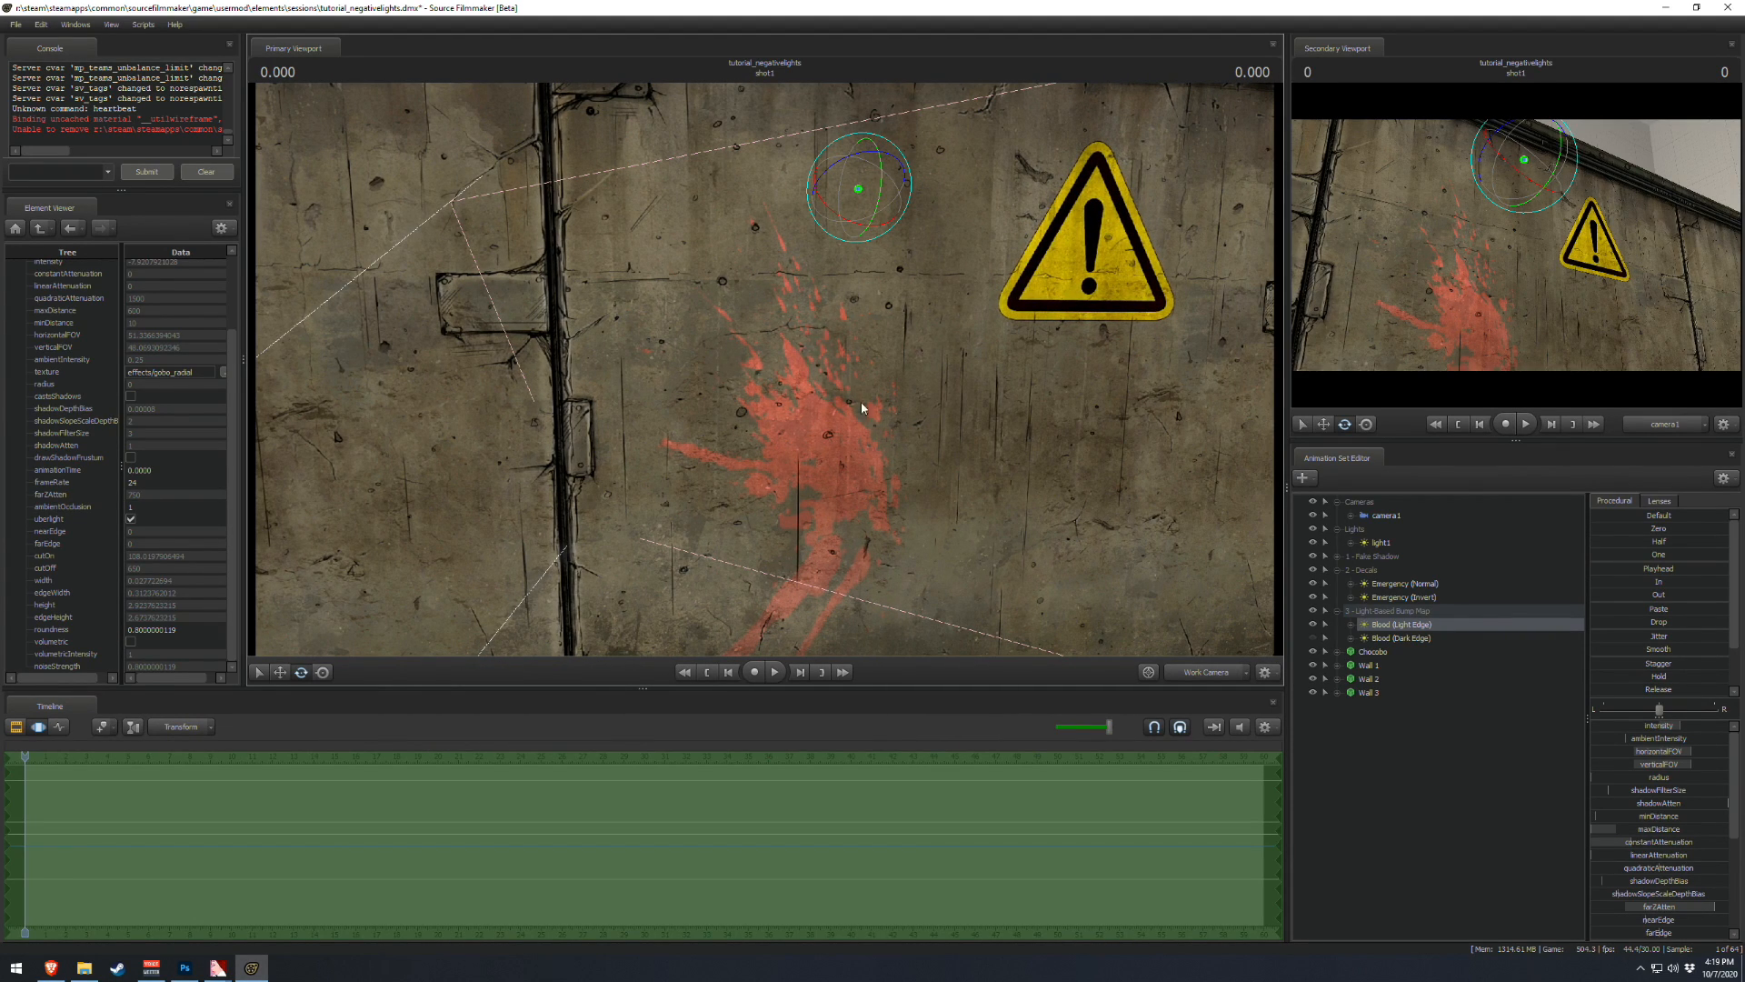
# - Try a higher intensity on the Blood (Light Edge) light and undo the change
pyautogui.press('w')
pyautogui.moveTo(862, 407); pyautogui.dragTo(861, 407)
pyautogui.press('a')
pyautogui.press('d')
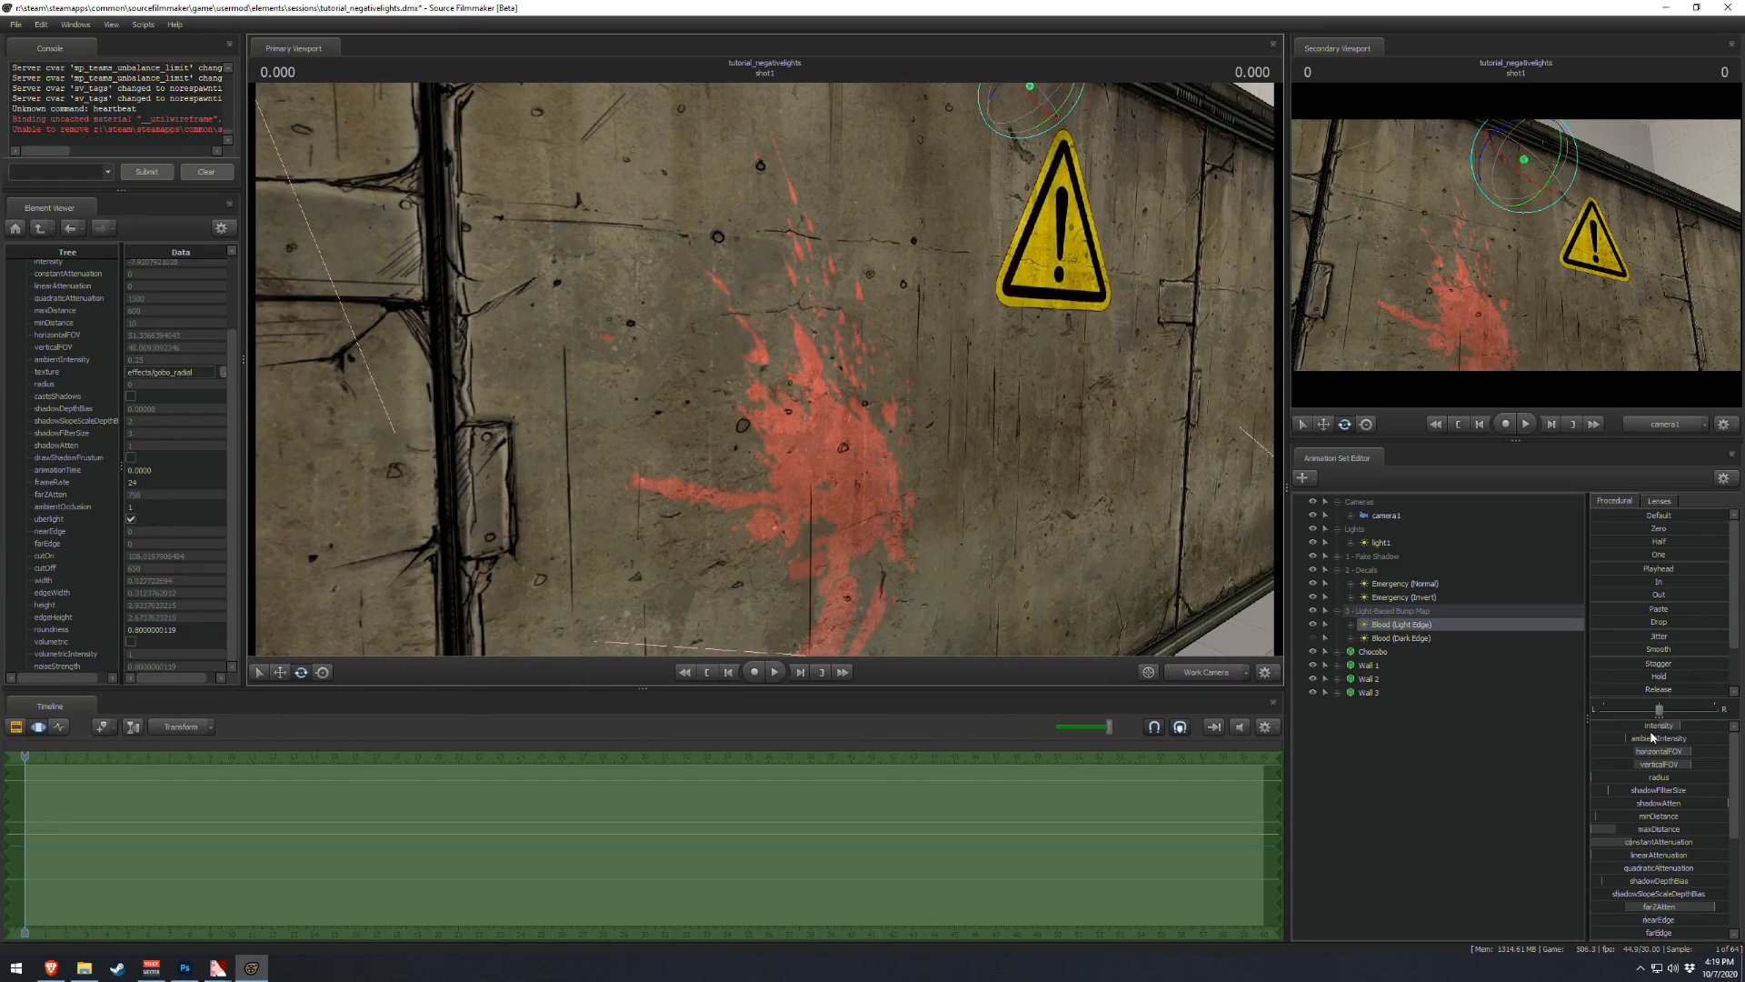
pyautogui.moveTo(1652, 731); pyautogui.dragTo(1691, 732)
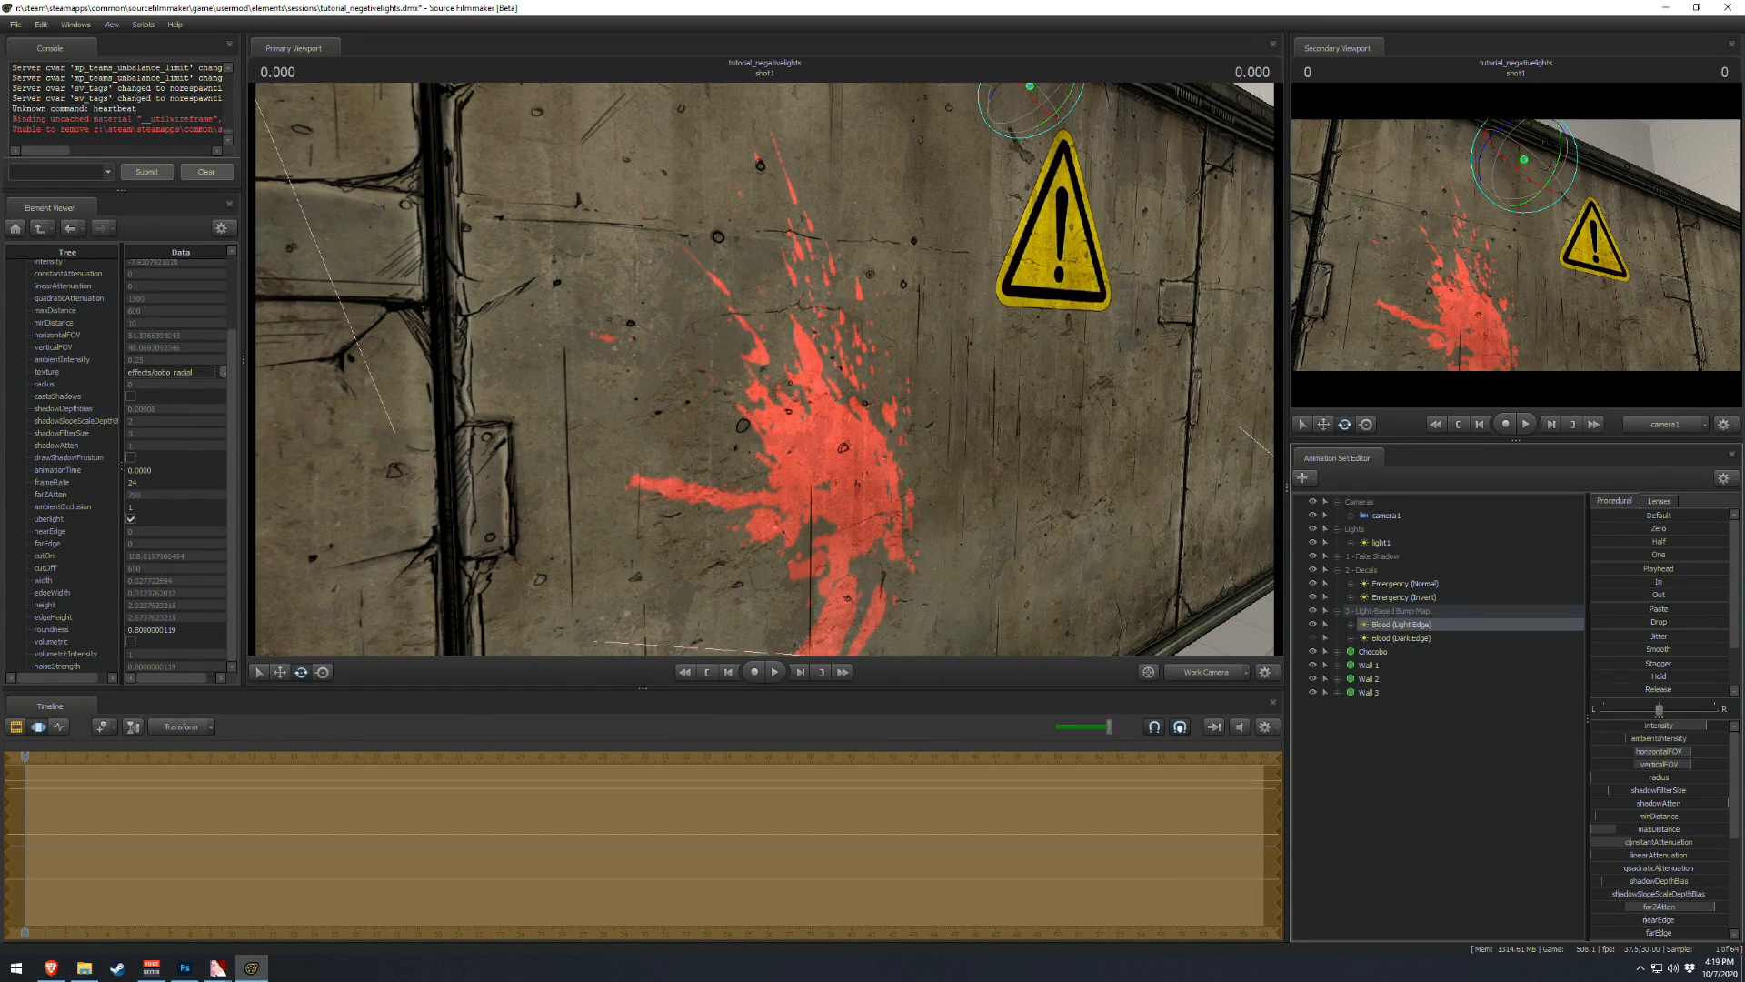
pyautogui.hotkey('ctrl', 'z')
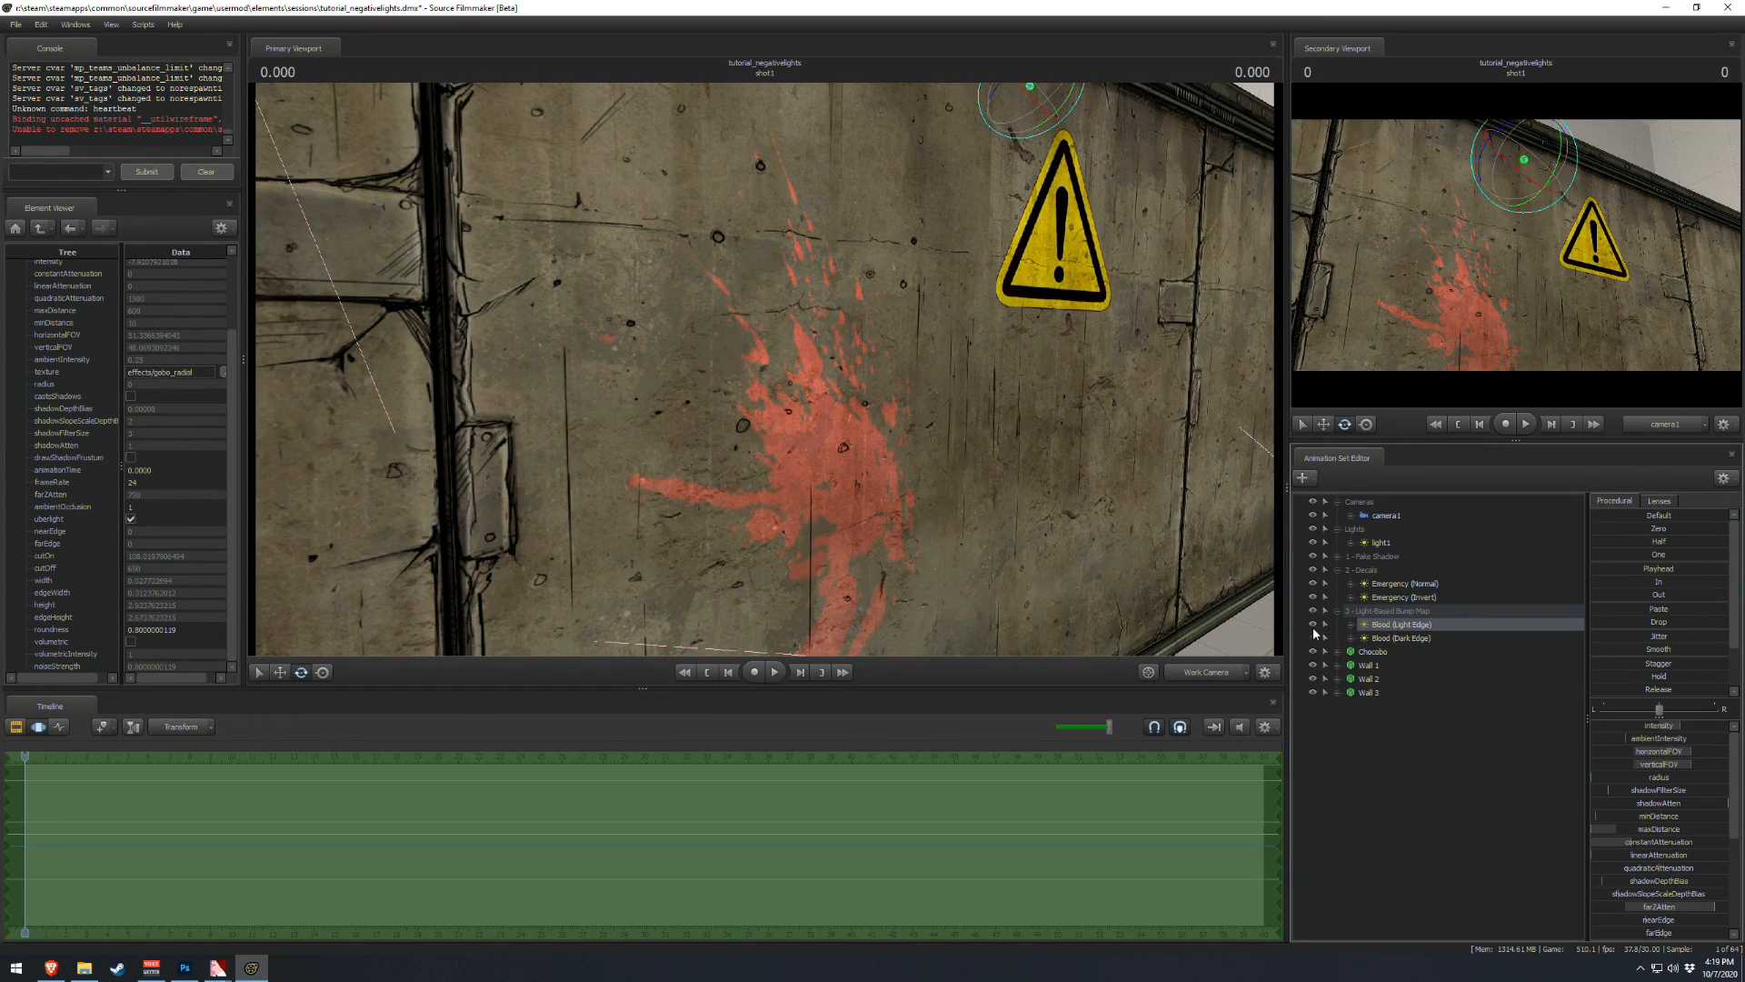
# - Hide Blood (Light Edge) and show Blood (Dark Edge) to isolate the dark red splatter
pyautogui.click(1313, 625)
pyautogui.click(1313, 639)
pyautogui.press('d')
pyautogui.moveTo(989, 533); pyautogui.dragTo(989, 533)
pyautogui.press('s')
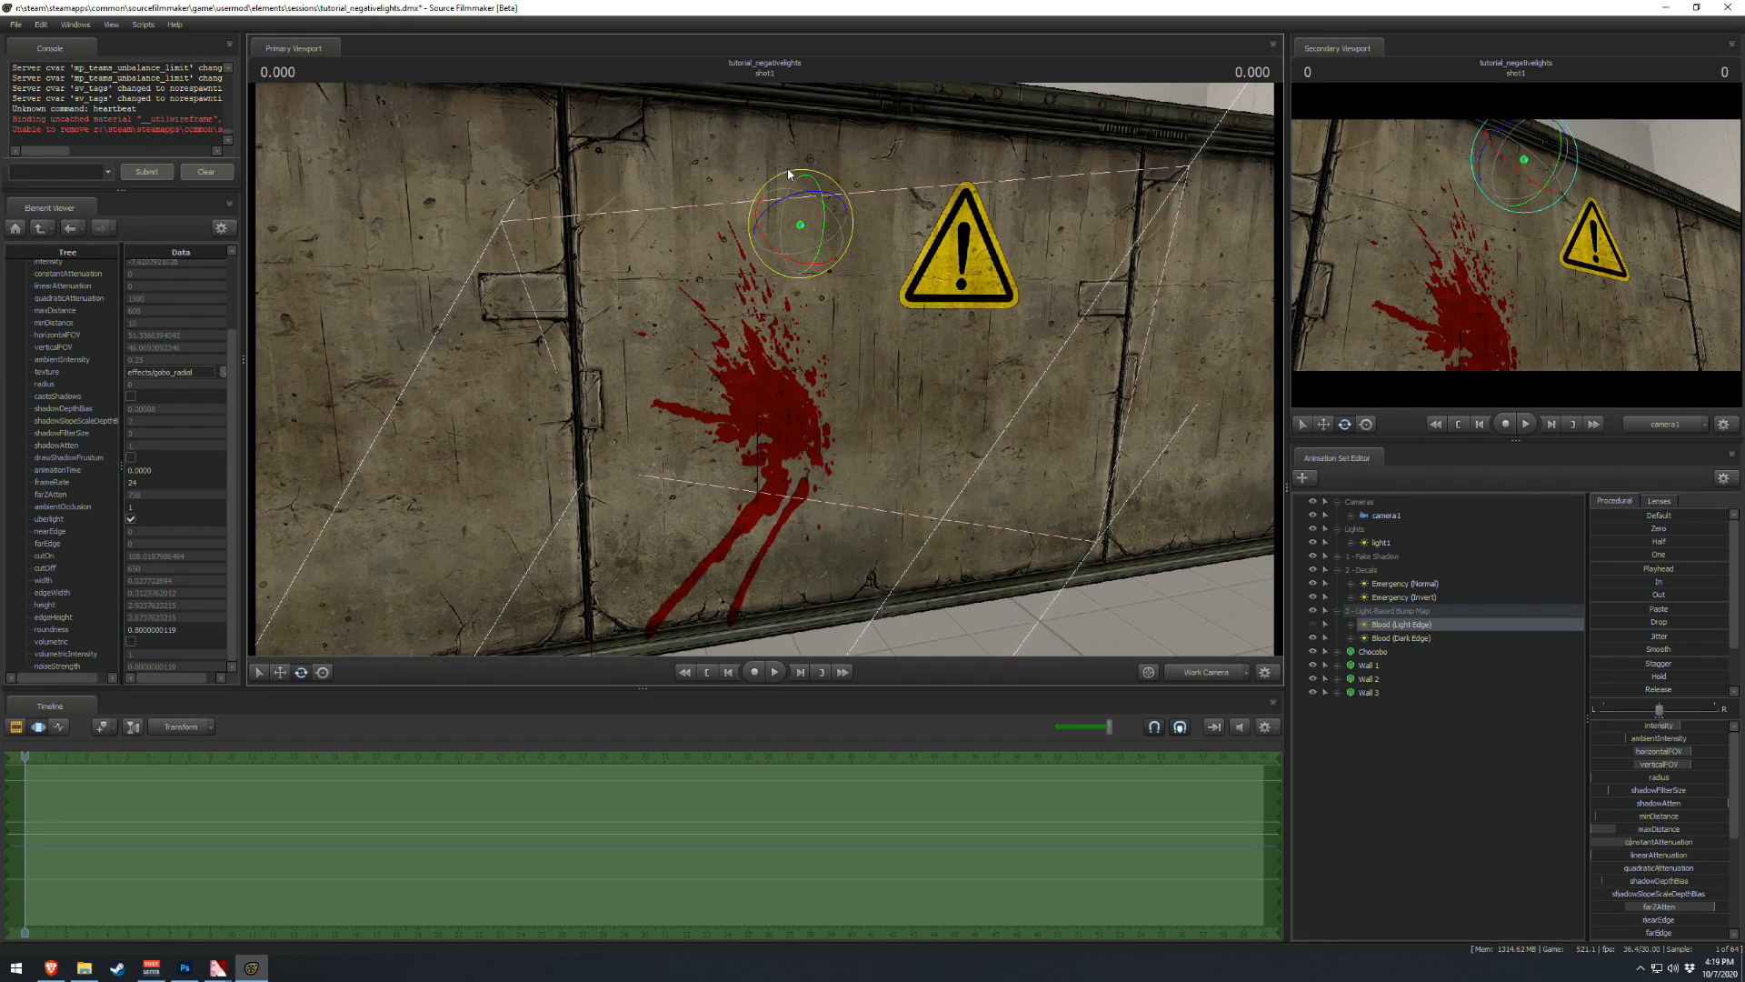
# - Show the Blood (Light Edge) light again to combine both blood projections on the wall
pyautogui.click(1314, 627)
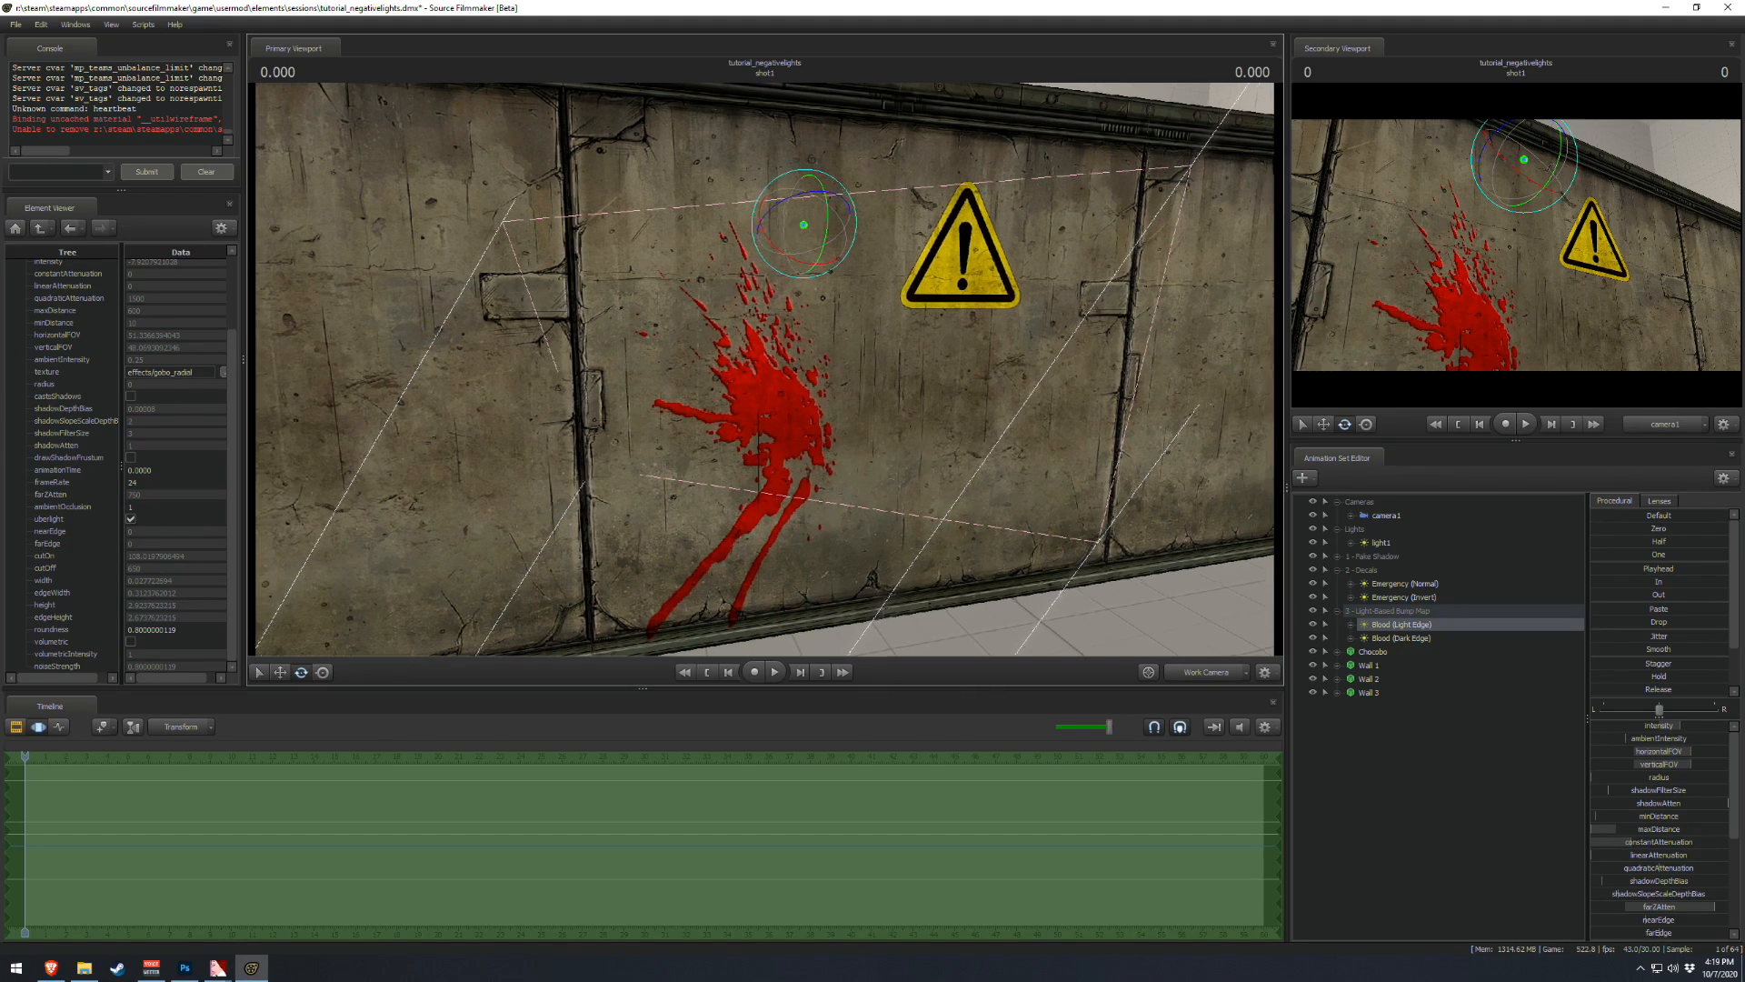
pyautogui.press('w')
pyautogui.moveTo(766, 326); pyautogui.dragTo(780, 320)
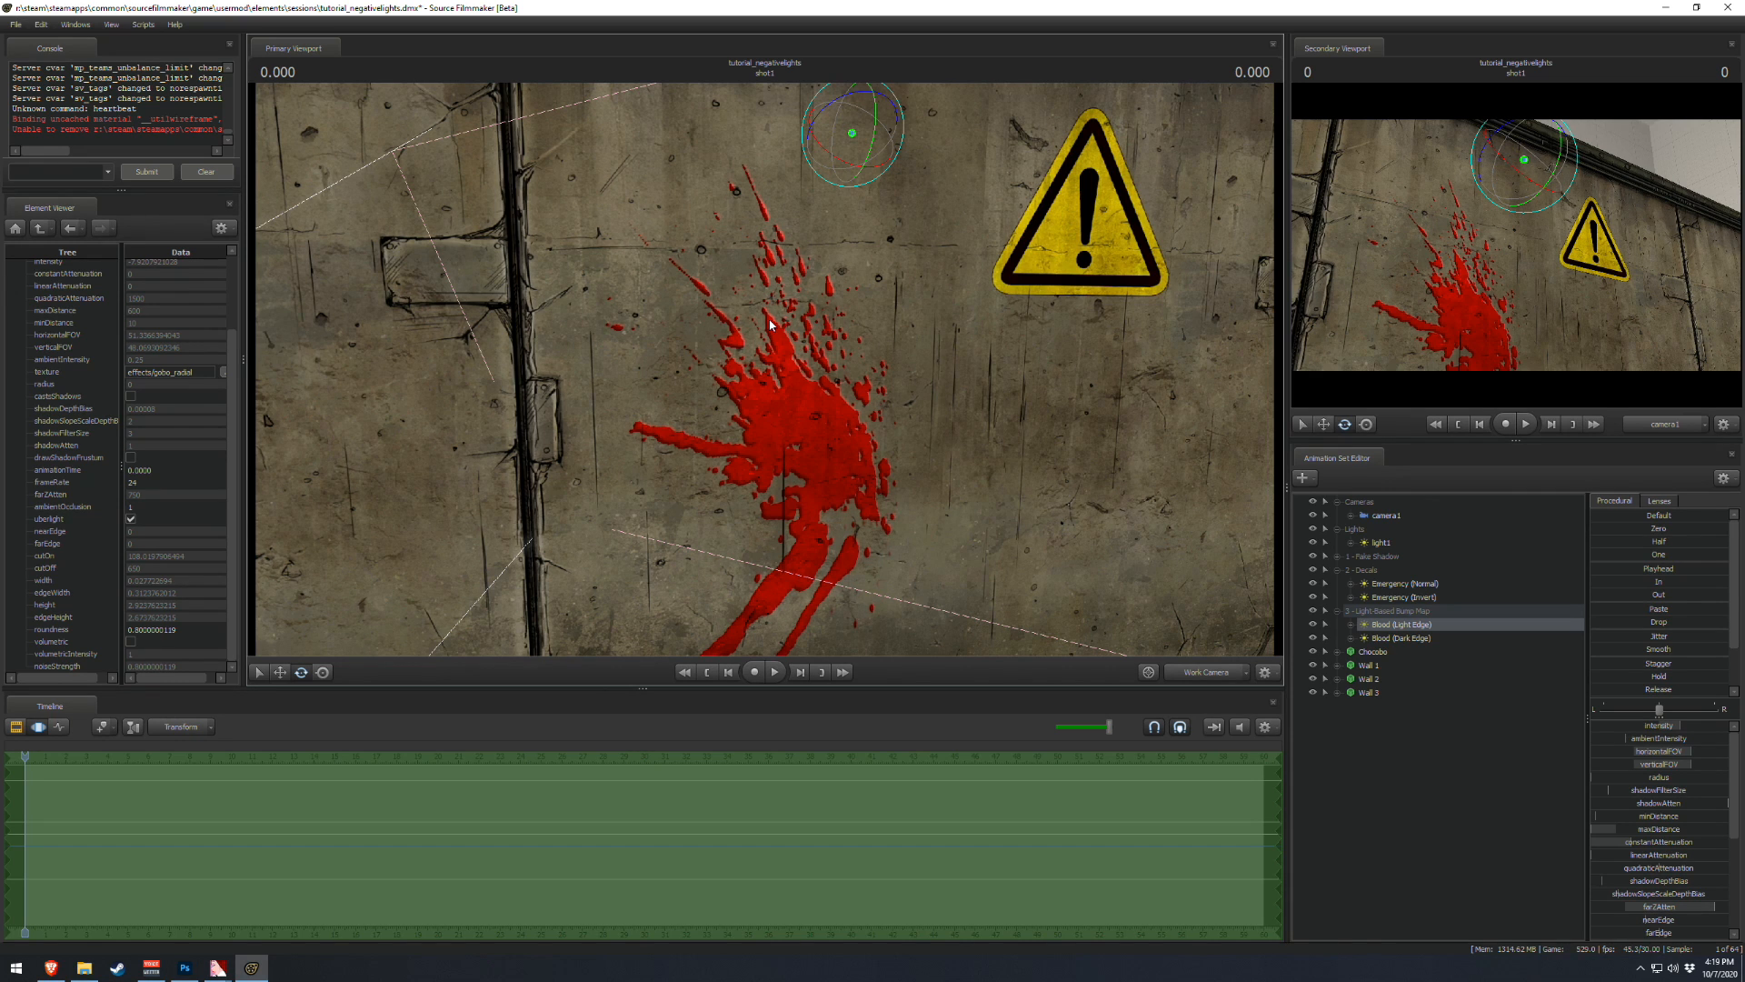
# - Examine the light and dark edges of the blood droplets up close and the whole splatter from farther back
pyautogui.press('w')
pyautogui.moveTo(750, 334); pyautogui.dragTo(764, 382)
pyautogui.press('w')
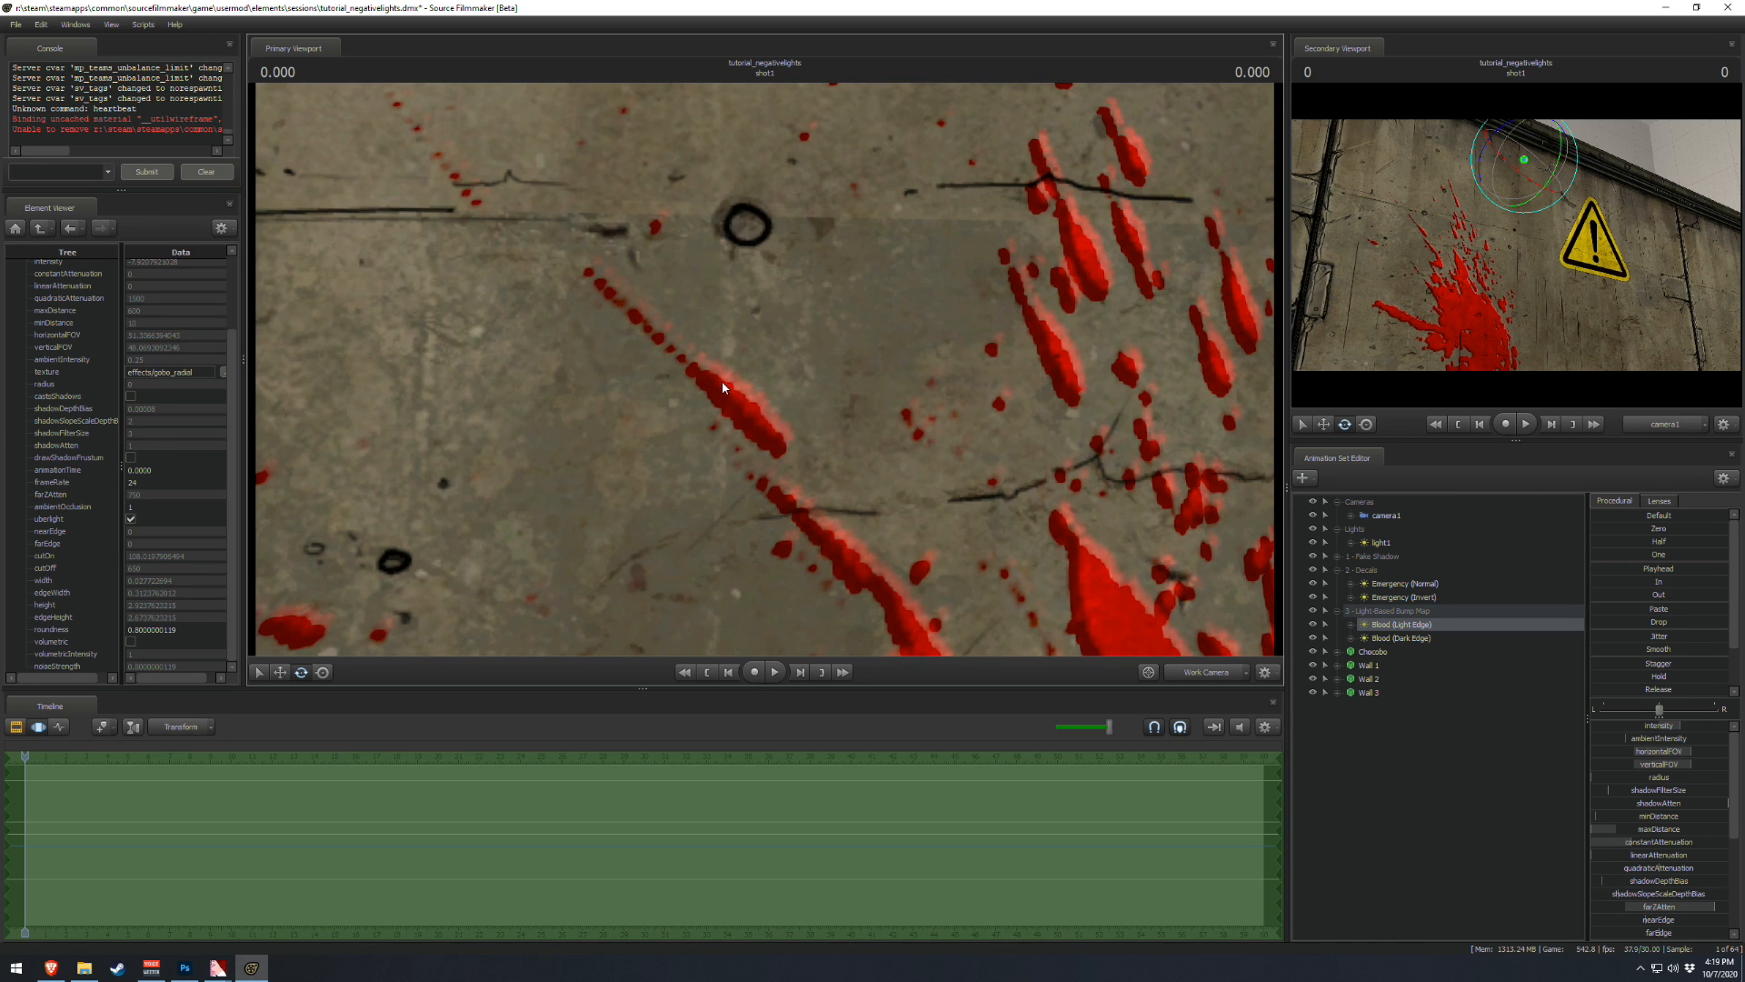
pyautogui.moveTo(722, 380); pyautogui.dragTo(723, 317)
pyautogui.press('d')
pyautogui.press('w')
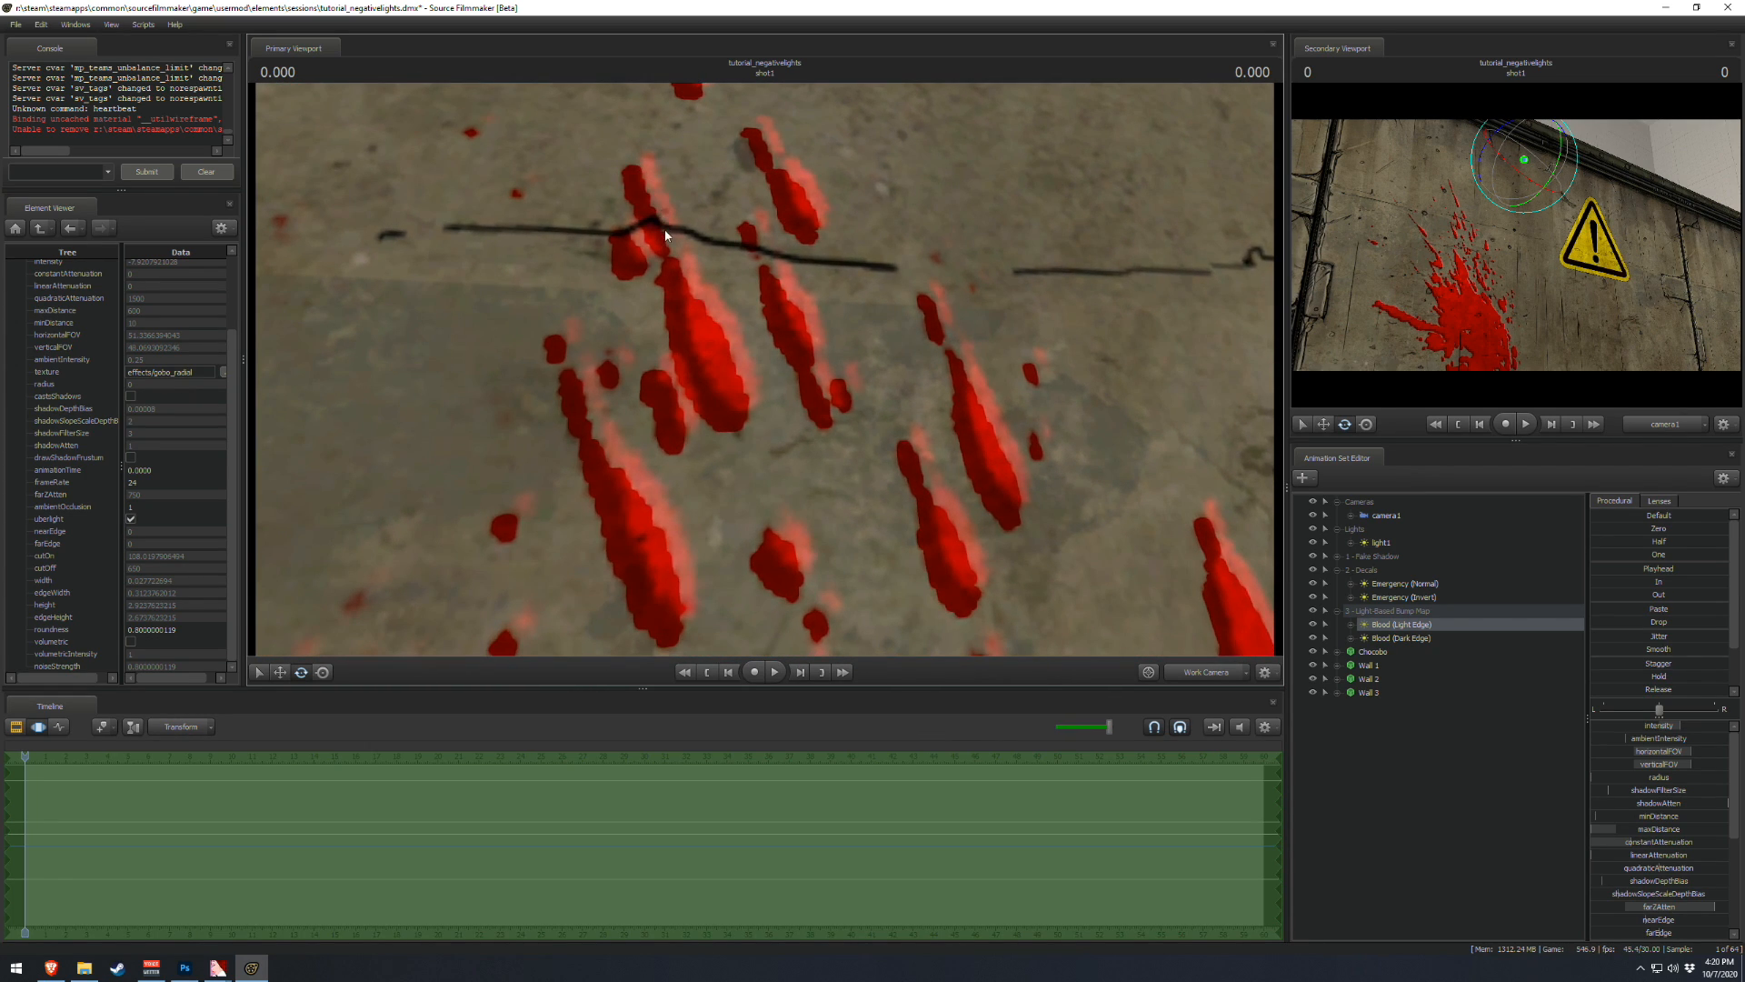
pyautogui.press('s')
pyautogui.moveTo(737, 400); pyautogui.dragTo(740, 363)
pyautogui.press('x')
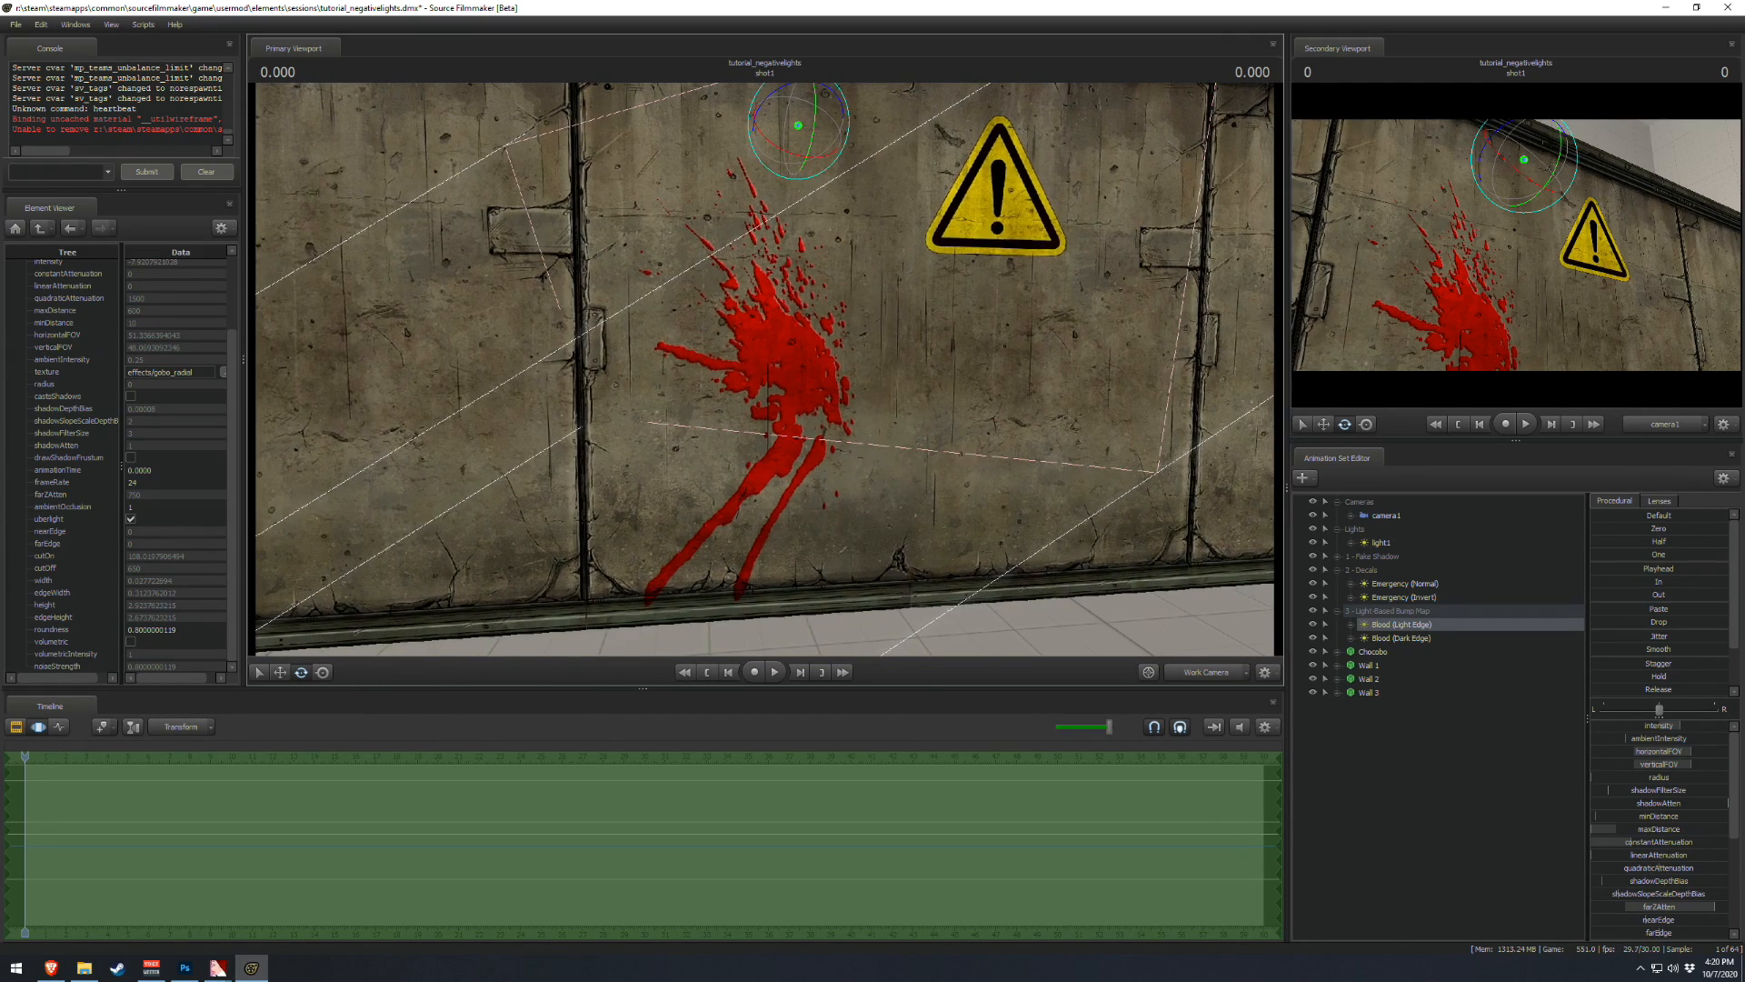
pyautogui.moveTo(865, 471); pyautogui.dragTo(854, 442)
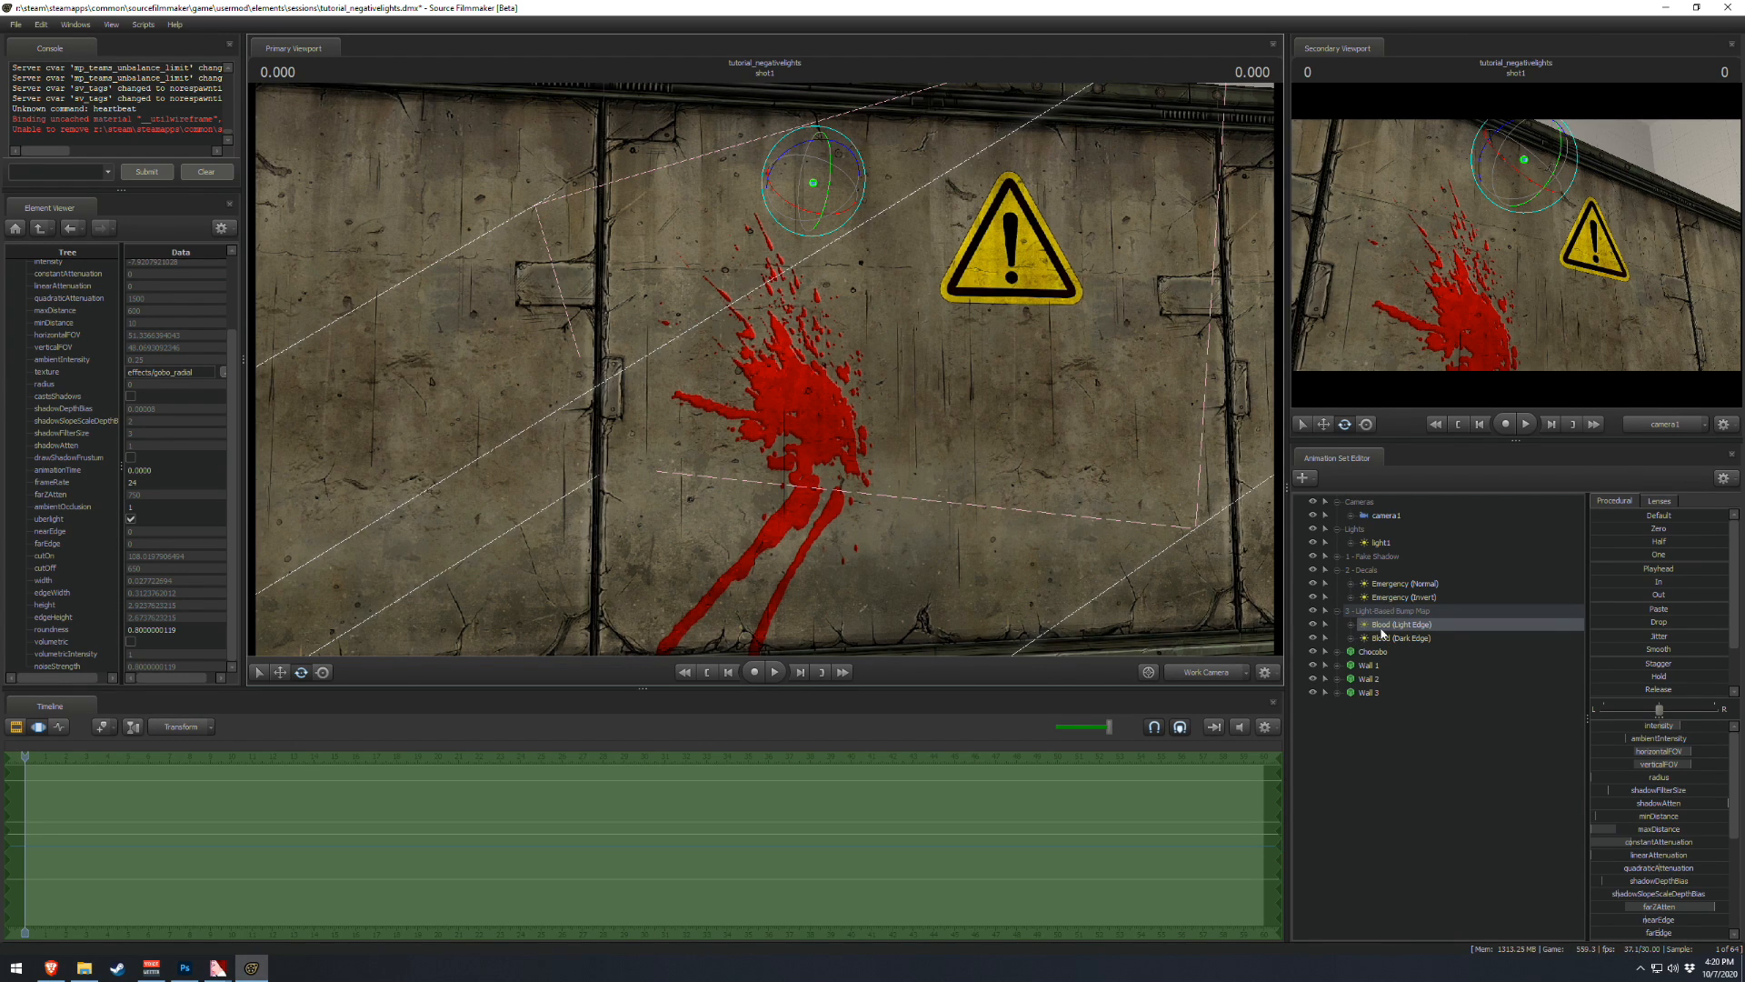
# - Switch Blood (Light Edge) to the move manipulator and examine the combined blood splatter up close and from an angle
pyautogui.press('w')
pyautogui.click(834, 168)
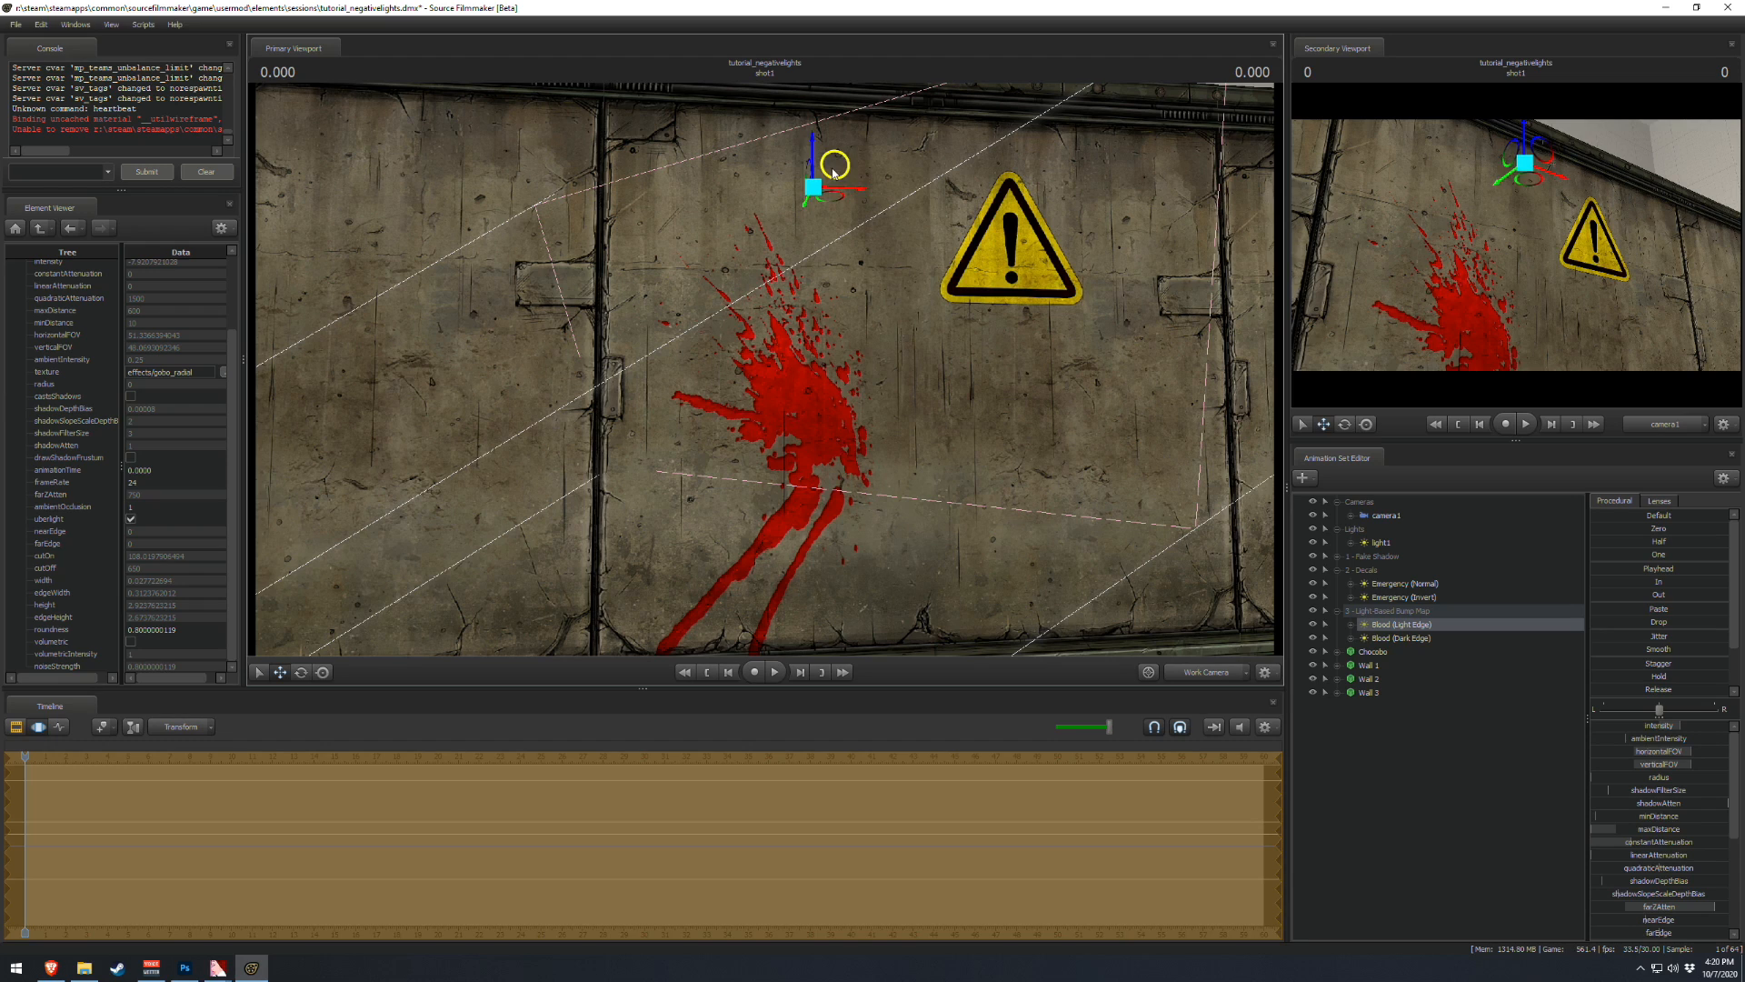
pyautogui.moveTo(833, 171); pyautogui.dragTo(830, 169)
pyautogui.scroll(3, 767, 368)
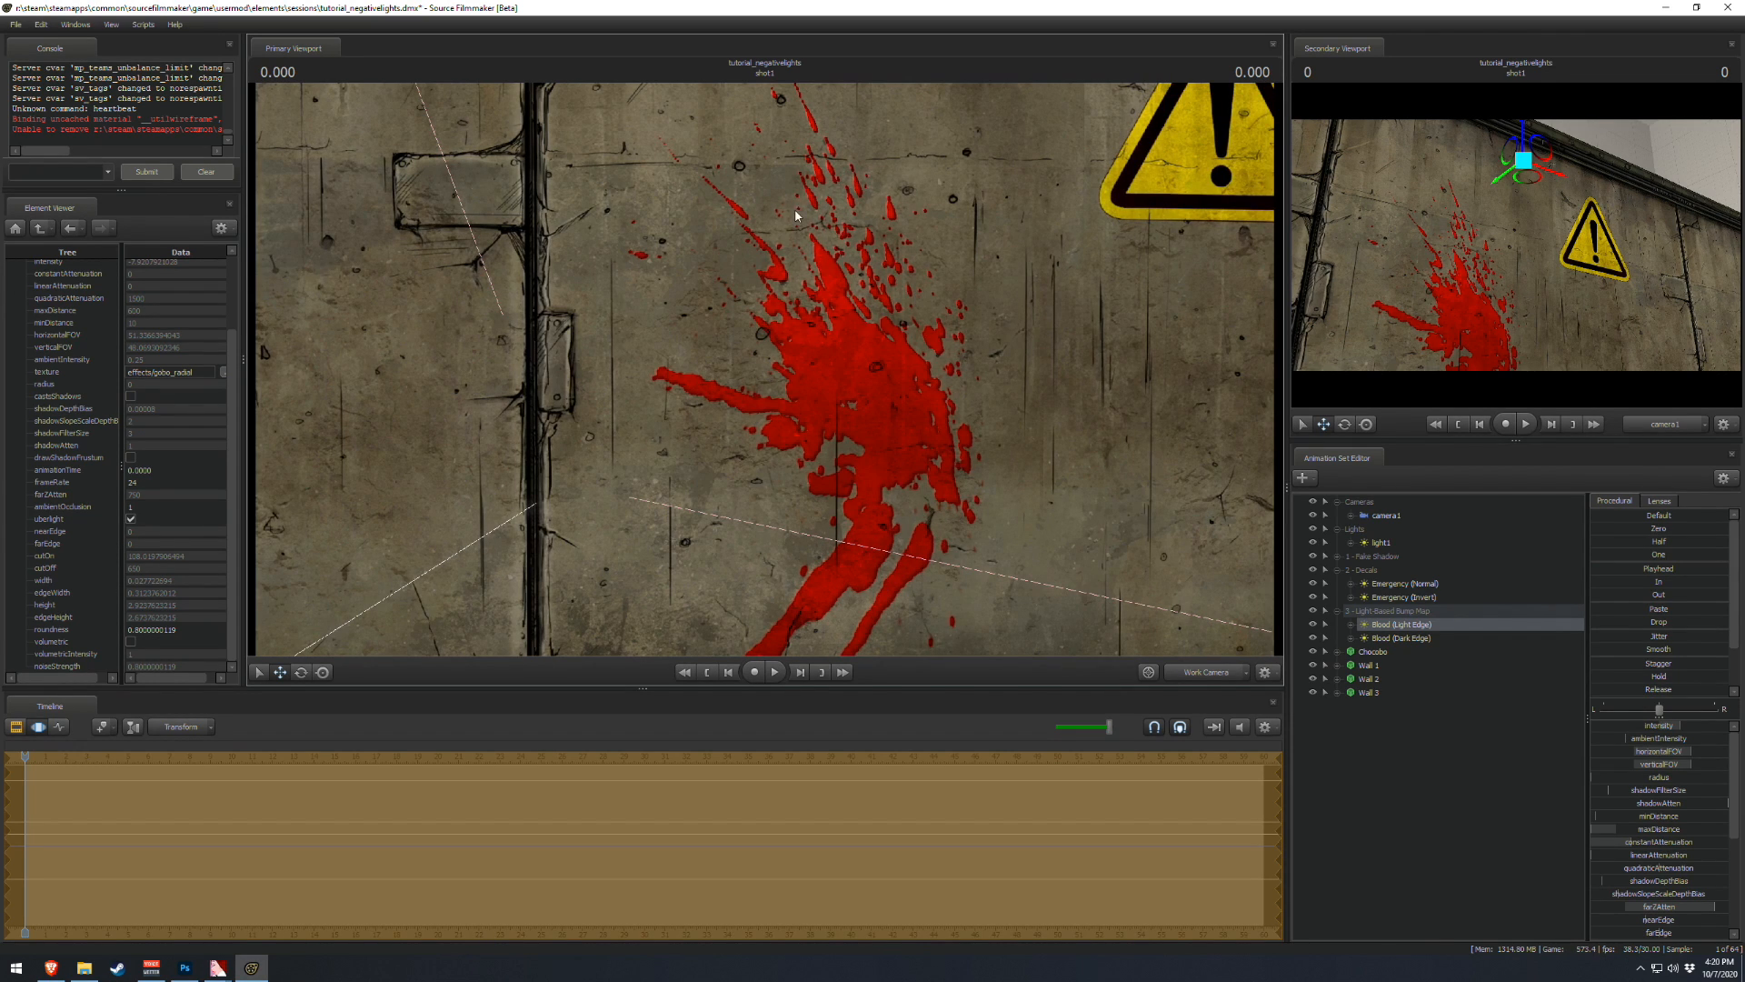
pyautogui.moveTo(795, 211); pyautogui.dragTo(766, 368)
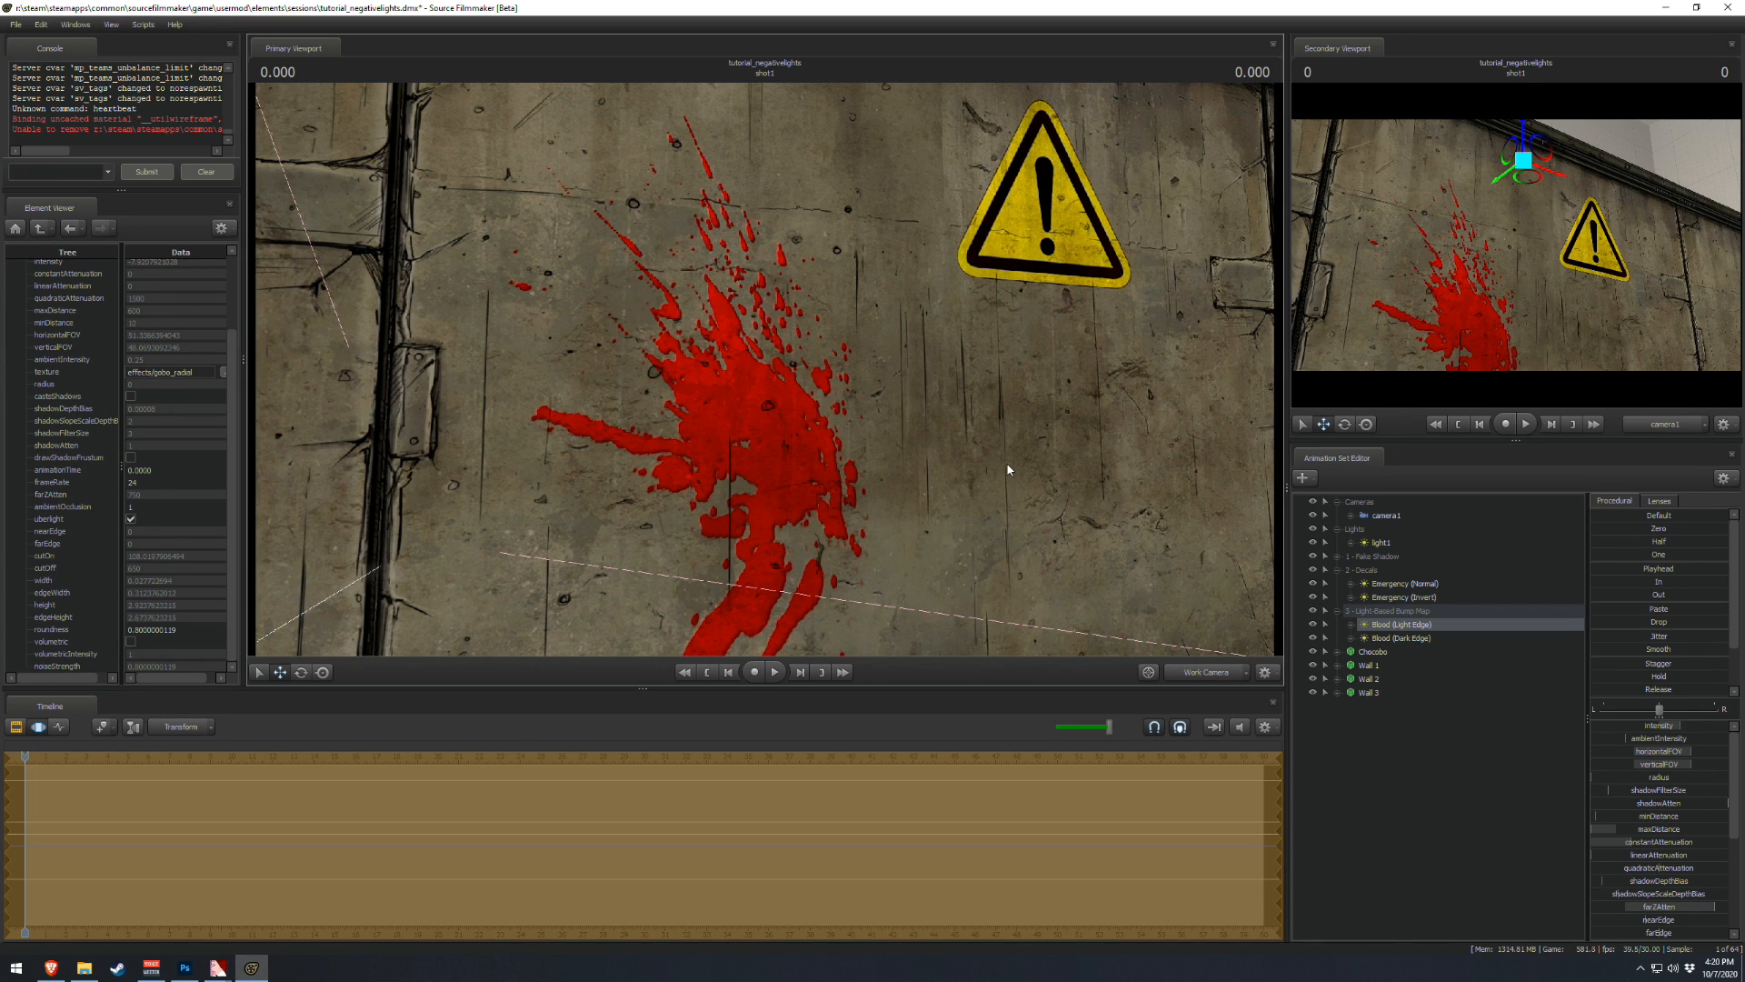
pyautogui.press('s')
pyautogui.moveTo(862, 495); pyautogui.dragTo(765, 367)
pyautogui.press('w')
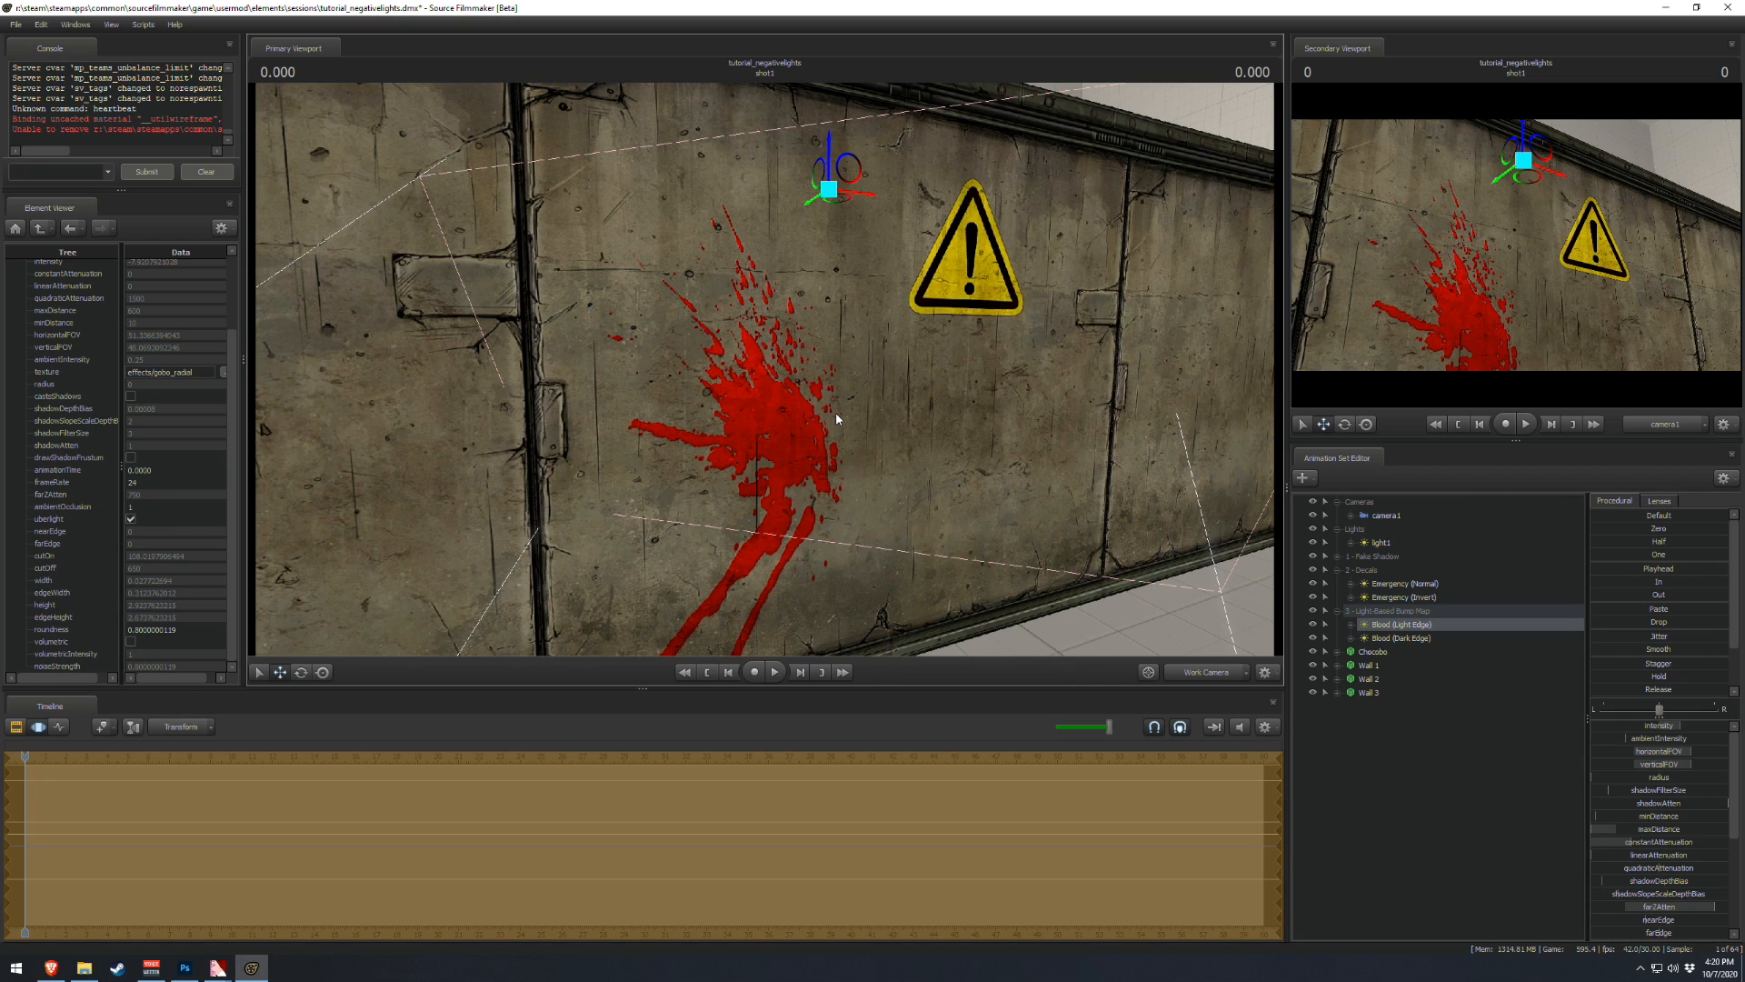
# - Hide Blood (Dark Edge) and raise the green and blue colour of Blood (Light Edge) to maximum for a white splatter
pyautogui.click(1416, 626)
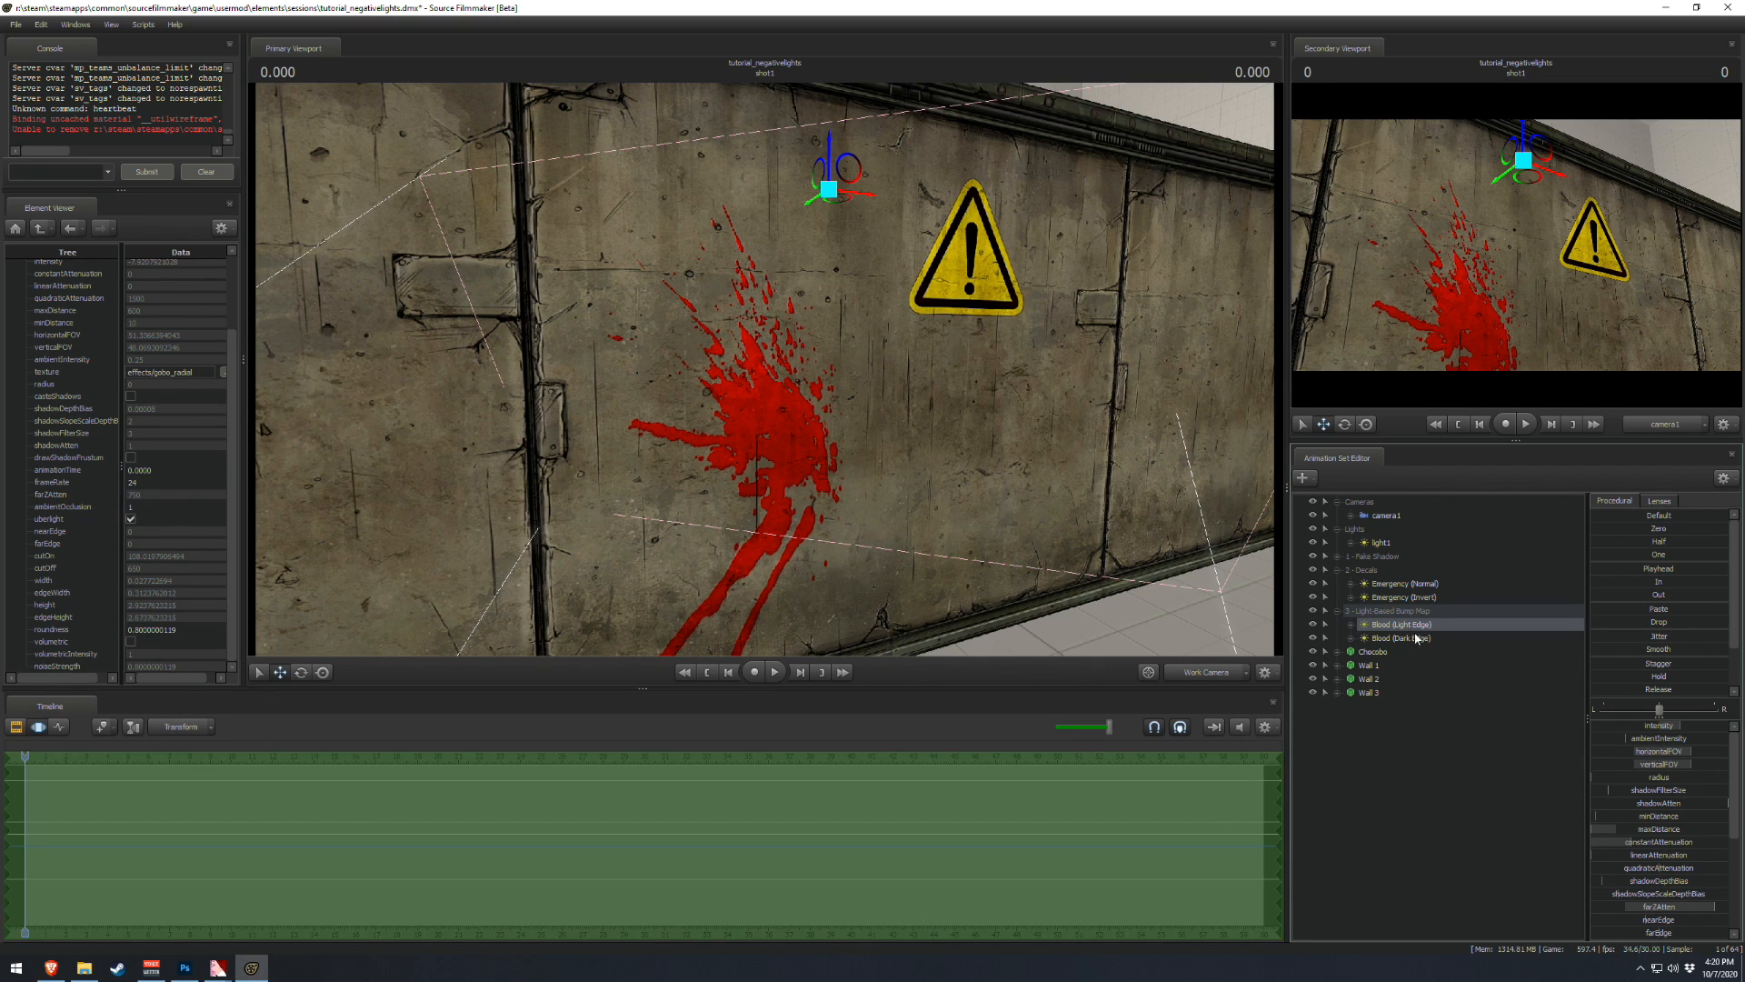
pyautogui.click(1314, 639)
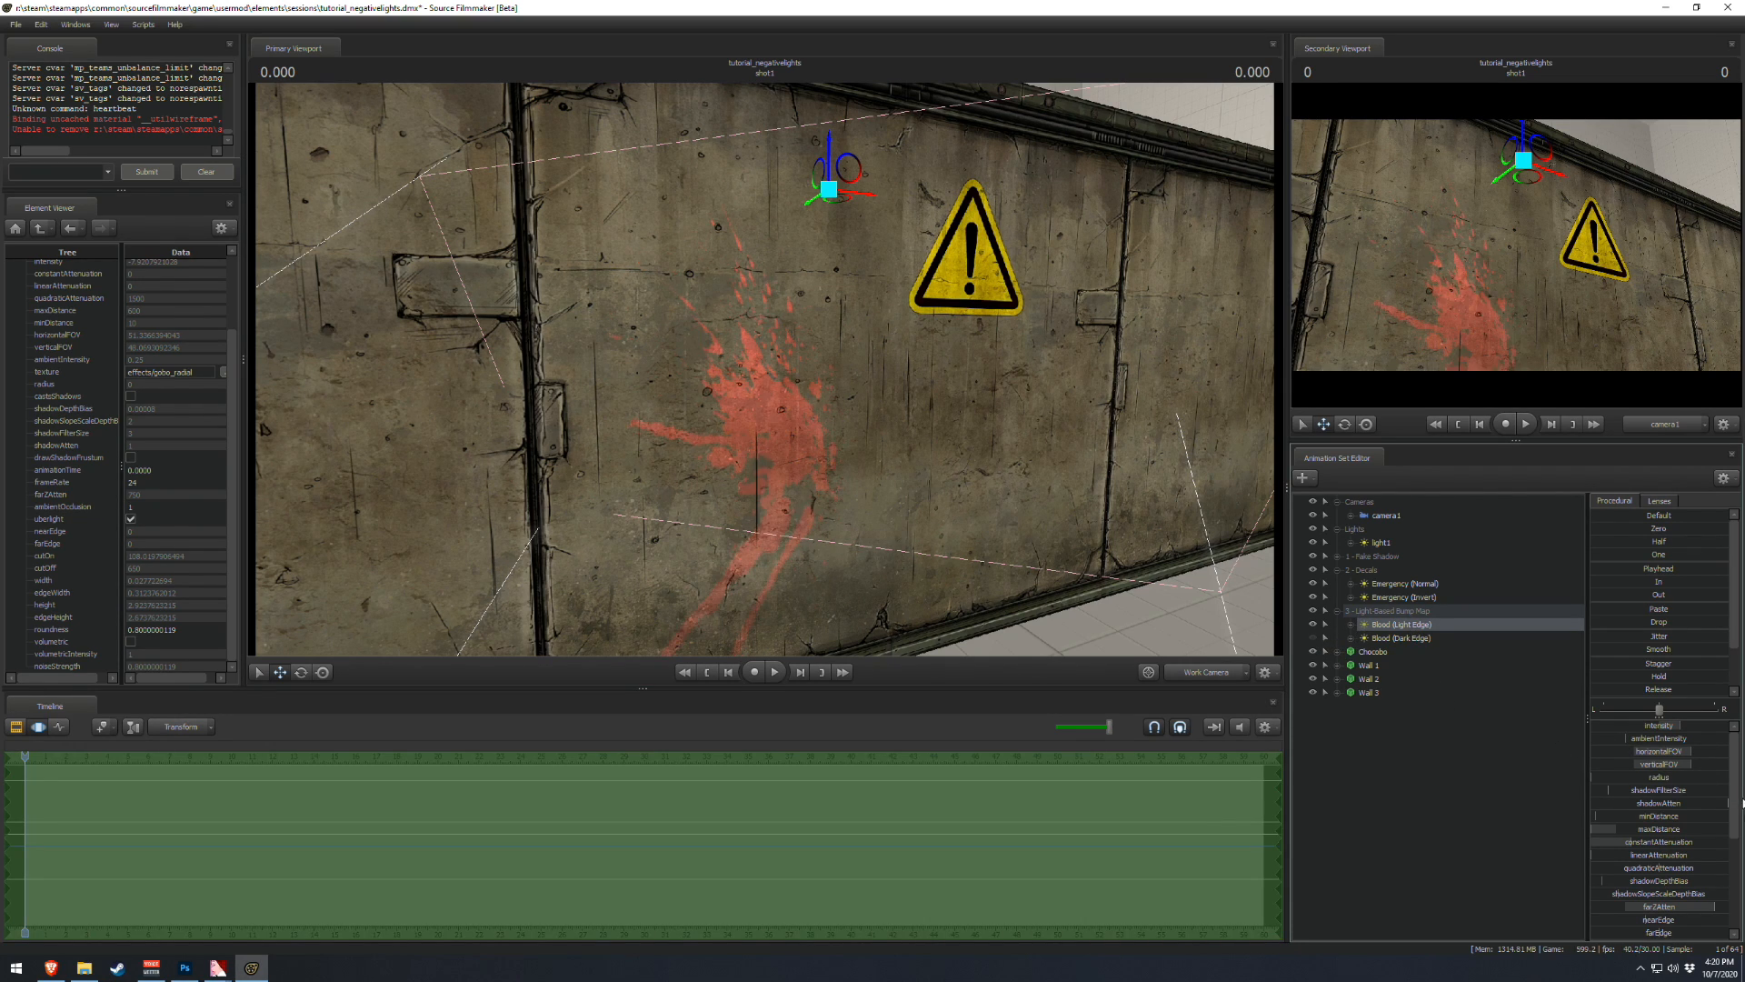
pyautogui.scroll(-5, 1691, 856)
pyautogui.moveTo(1660, 892); pyautogui.dragTo(1512, 909)
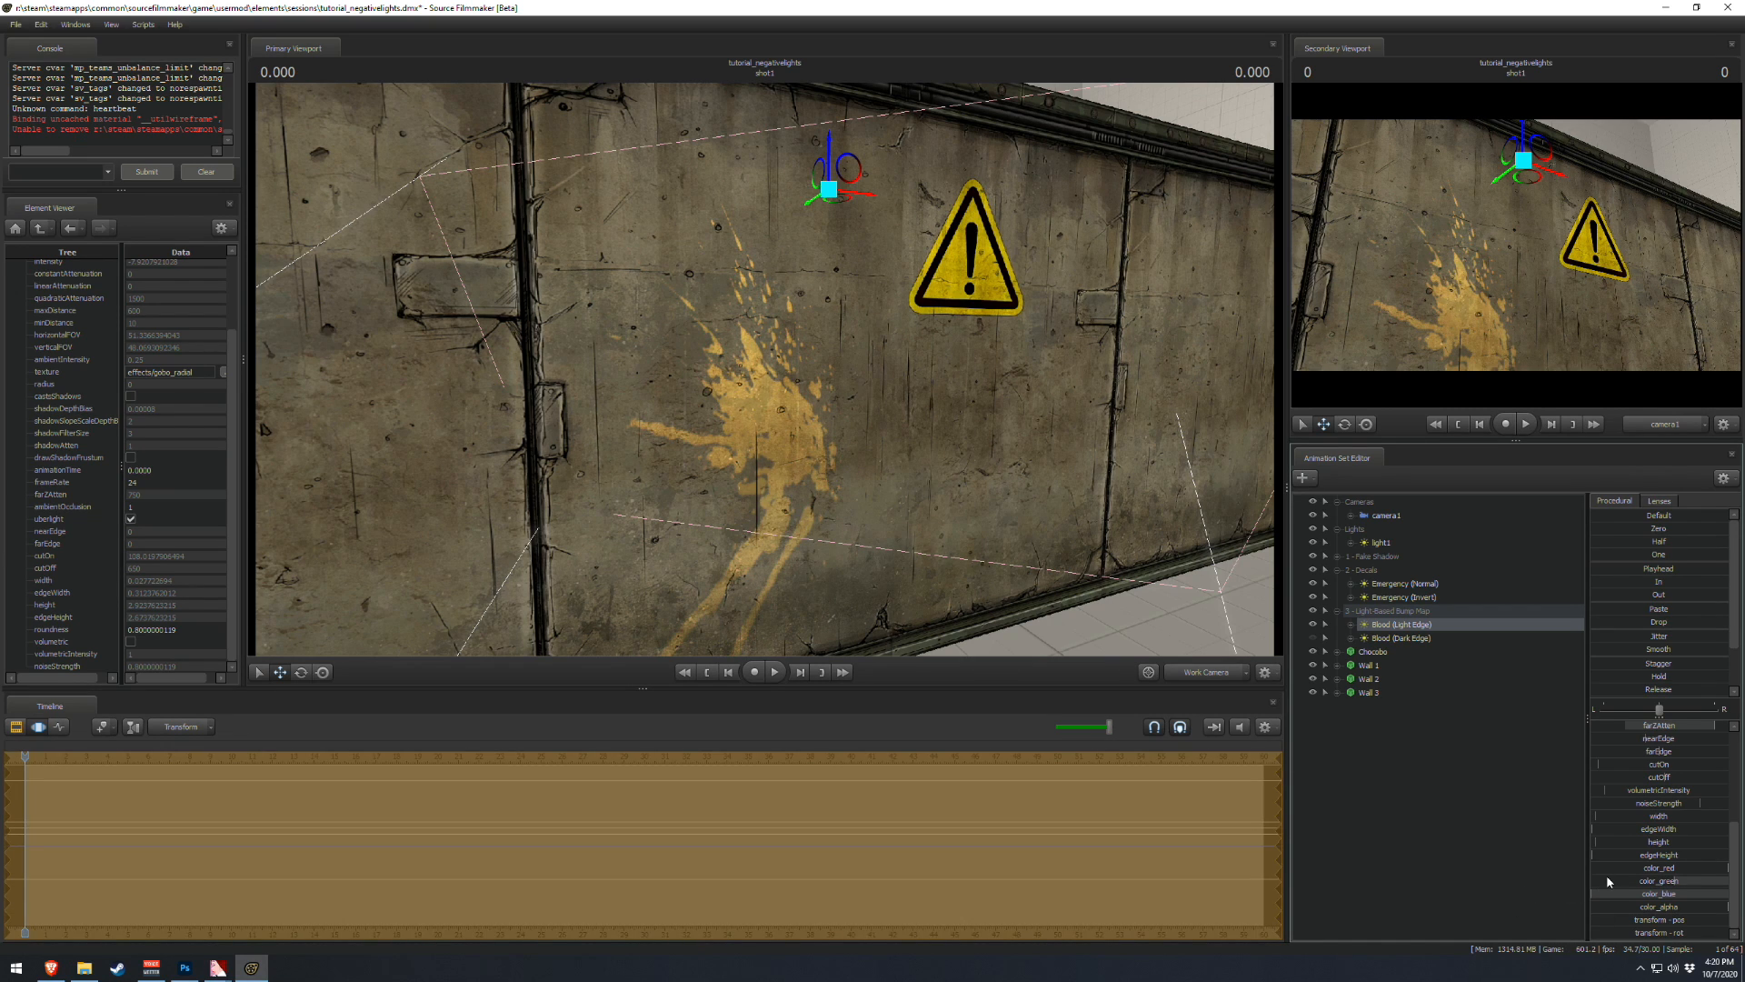
pyautogui.moveTo(1607, 880); pyautogui.dragTo(1727, 894)
pyautogui.click(792, 392)
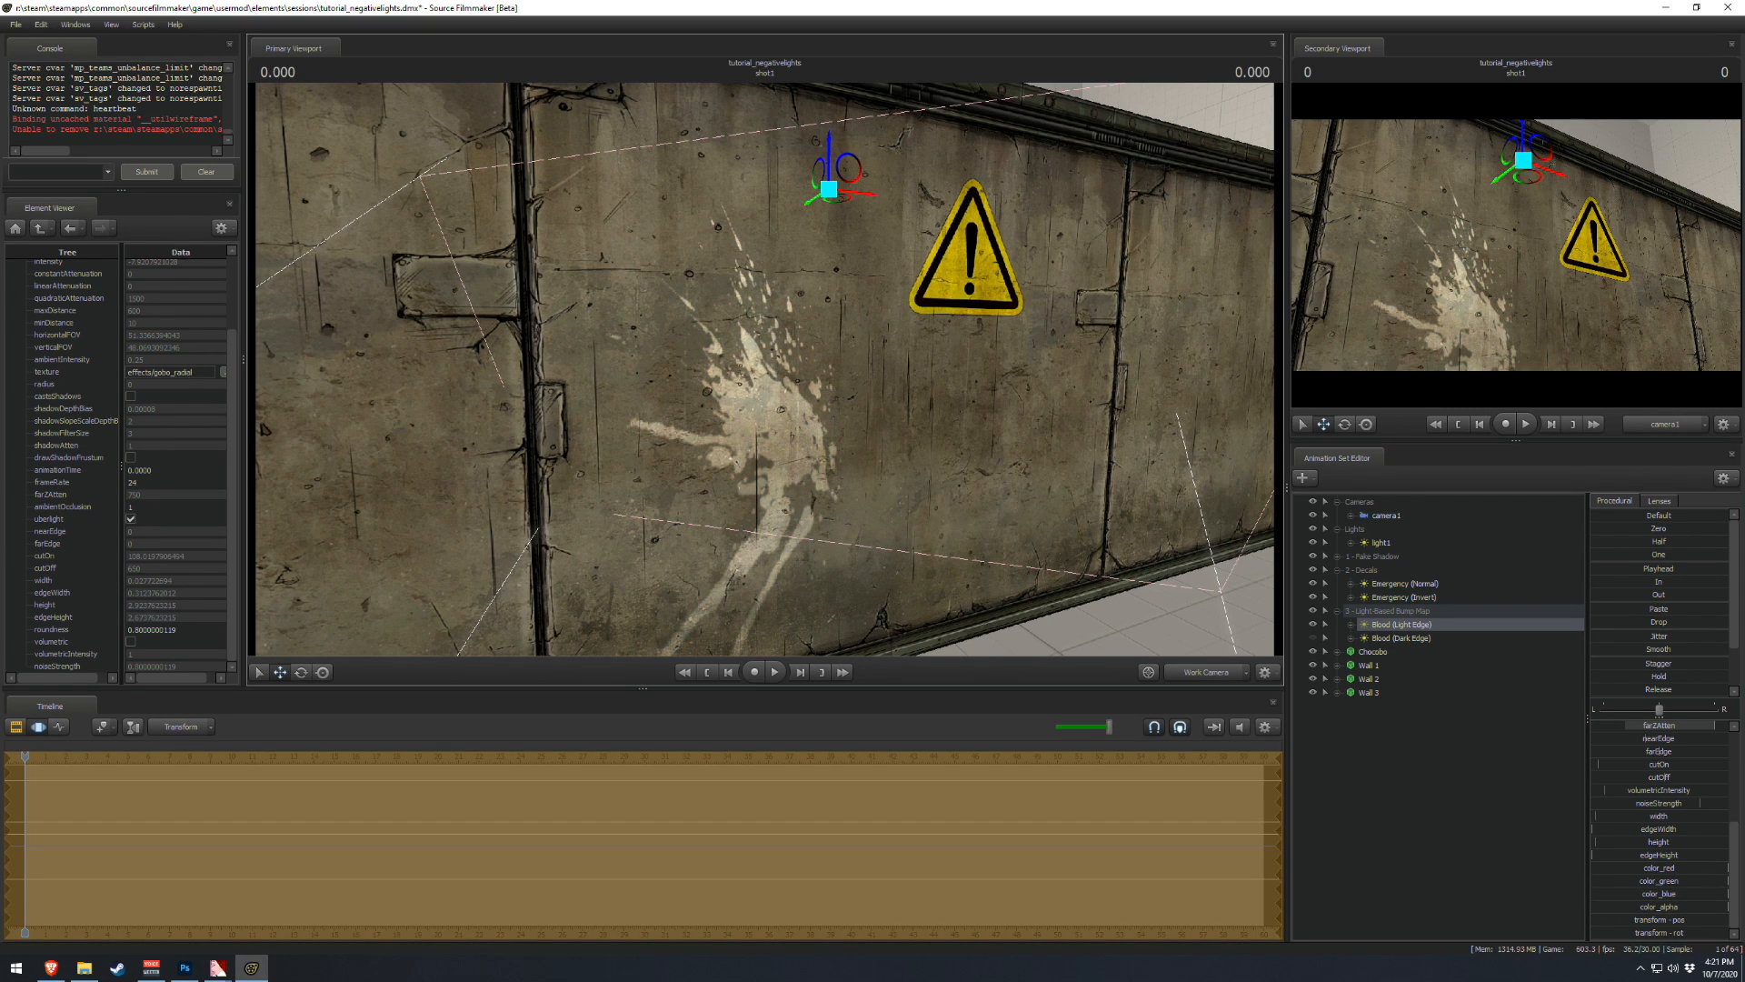
pyautogui.moveTo(791, 392); pyautogui.dragTo(769, 383)
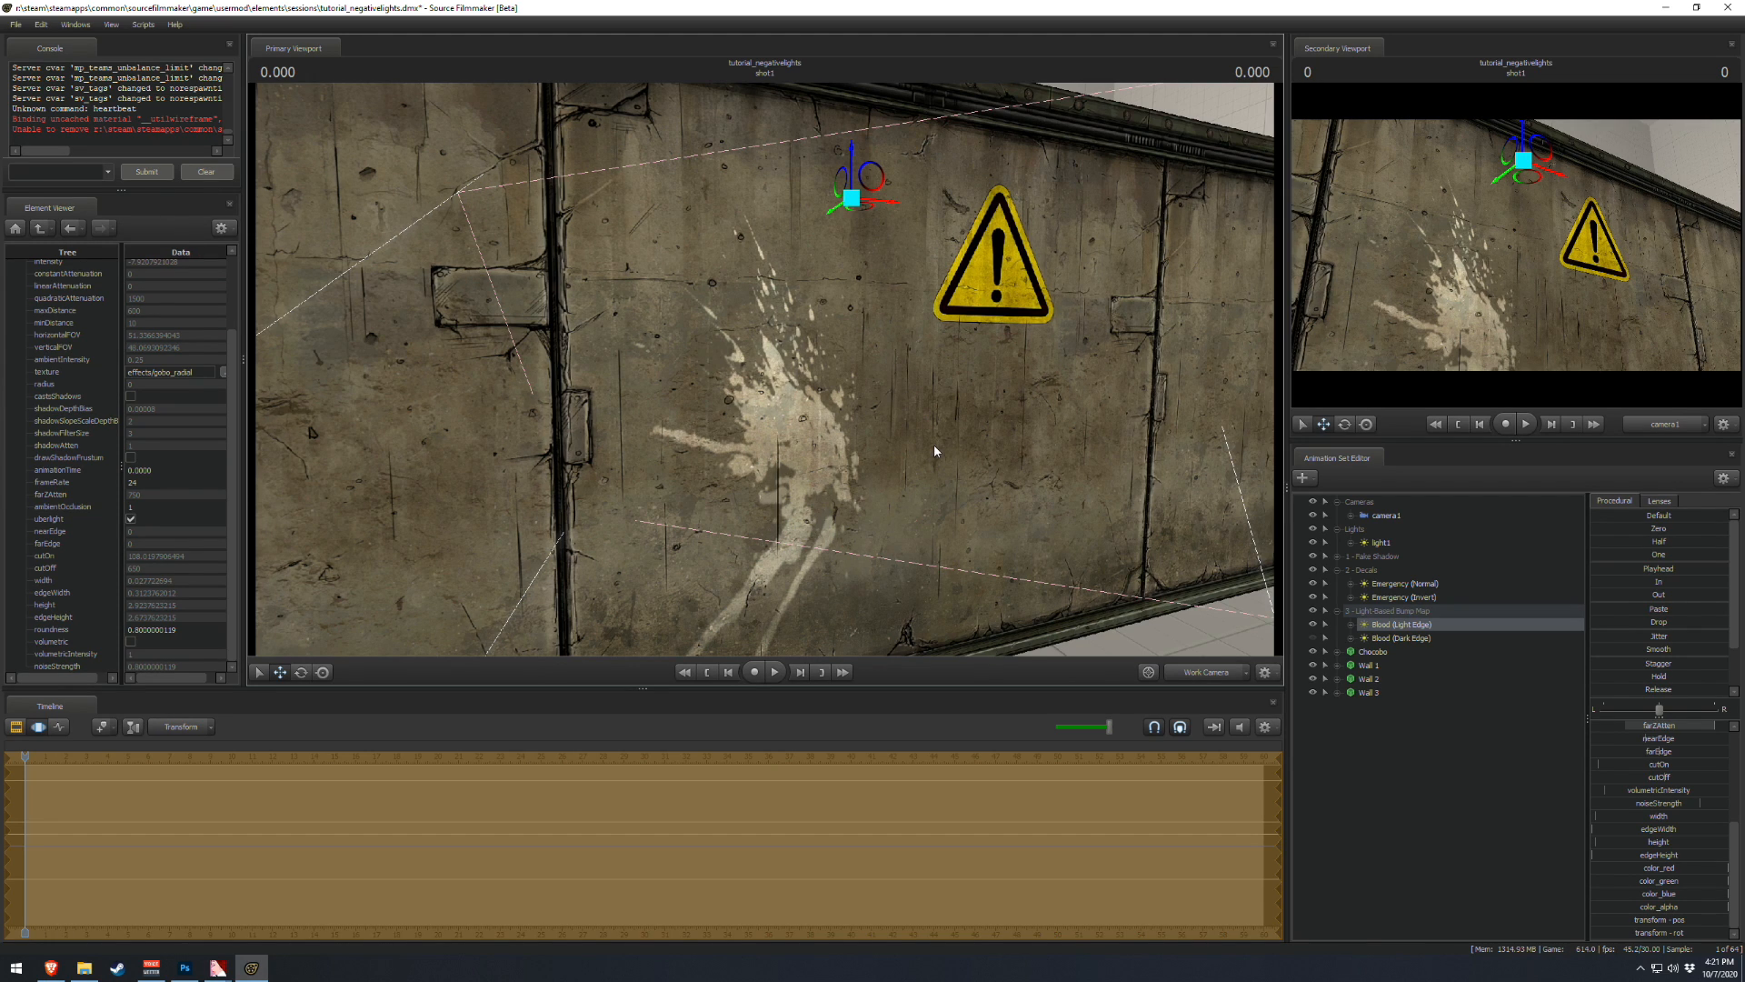
# - Switch to VTFEdit to compare the emergency_gobo.vtf and emergency_gobo_invert.vtf textures, and return to Source Filmmaker
pyautogui.moveTo(218, 966)
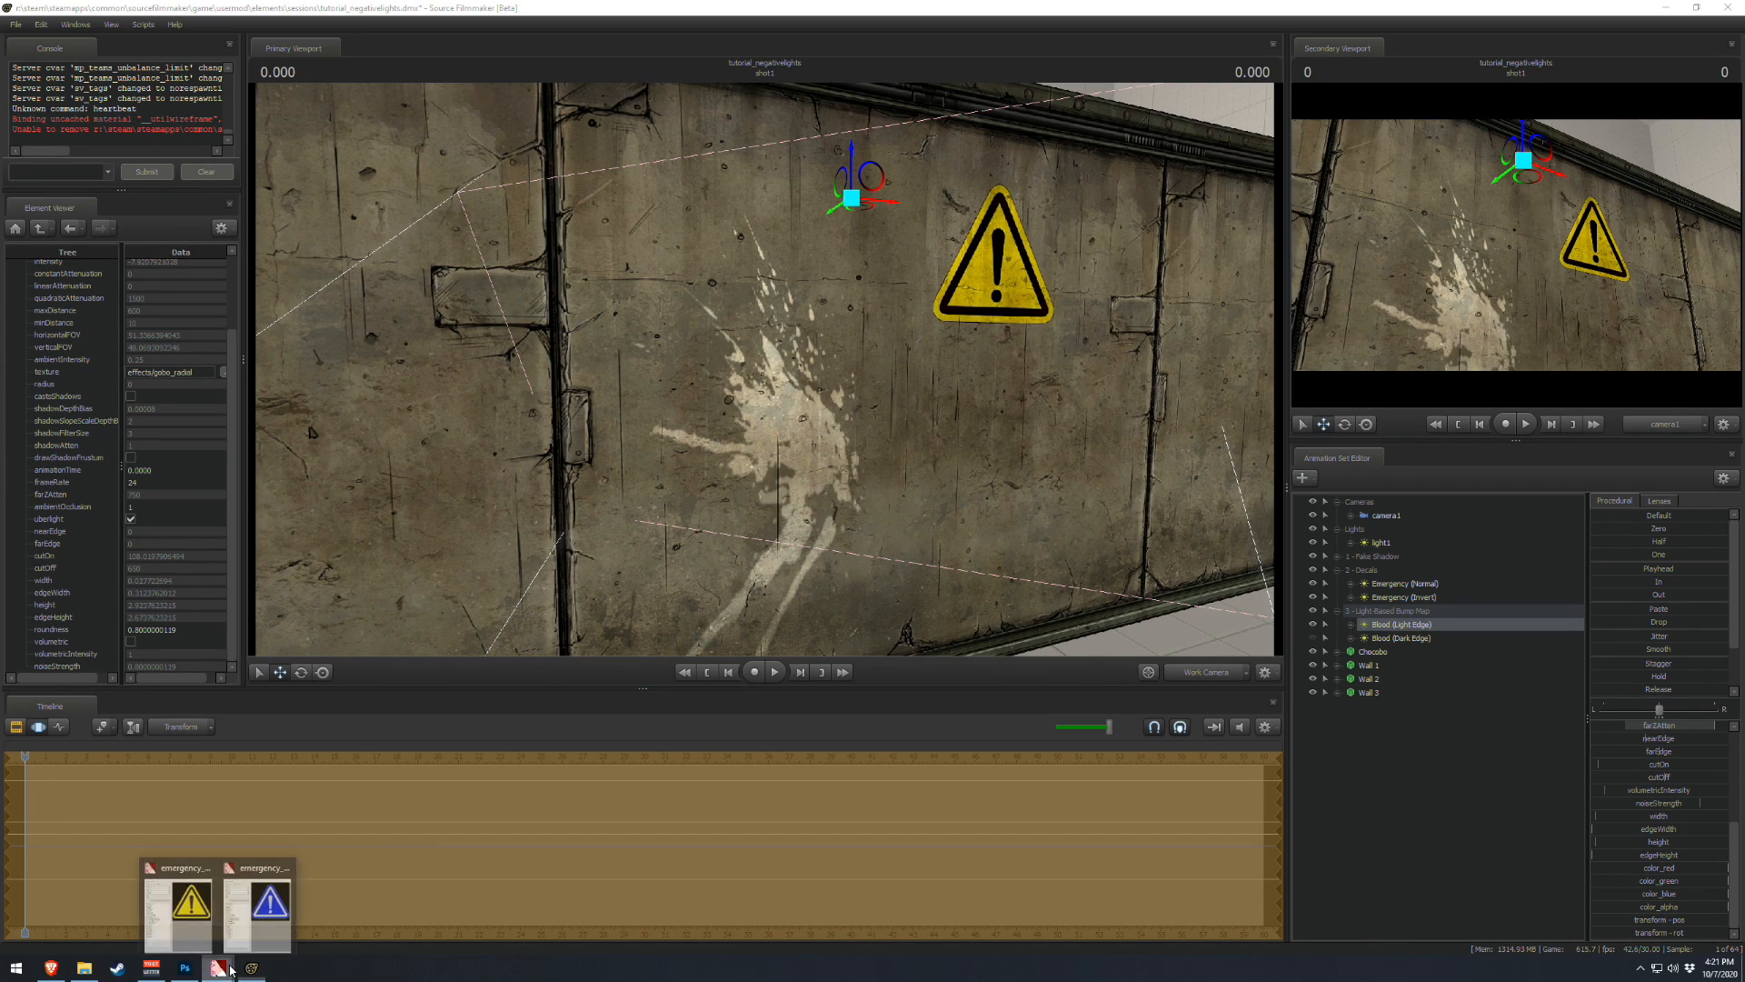
pyautogui.click(250, 937)
pyautogui.click(179, 900)
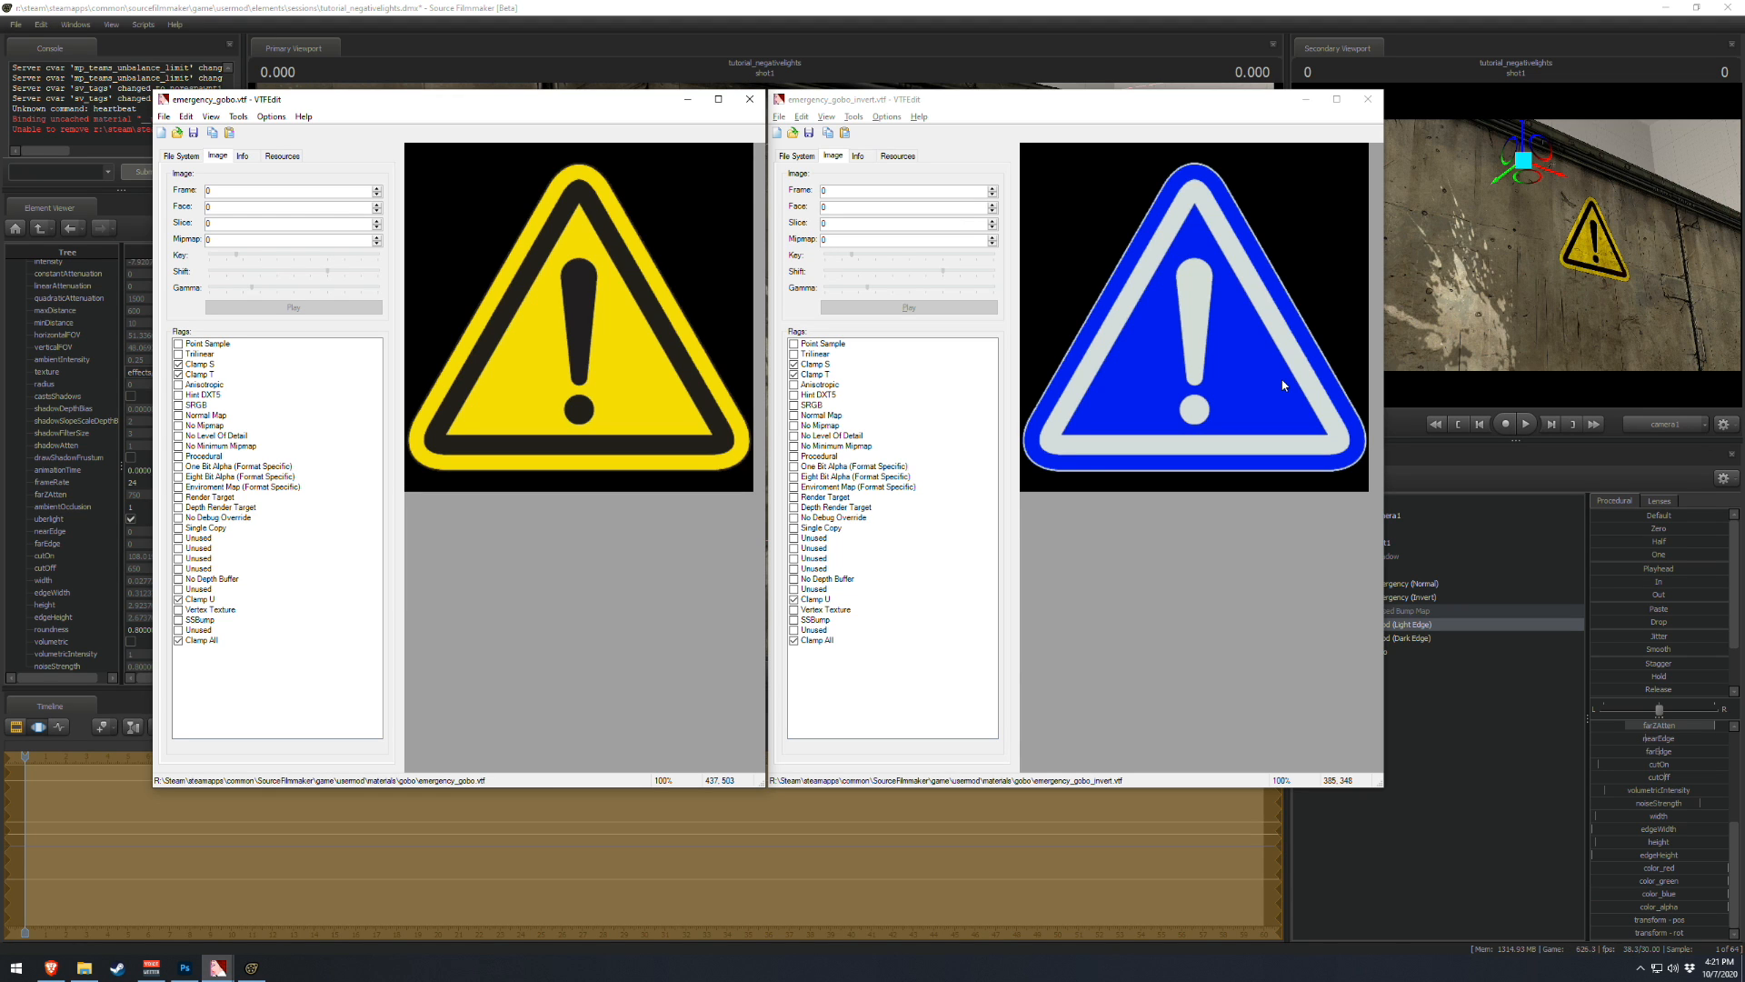
pyautogui.click(1124, 7)
# - View the wall's projected splatter and warning sign together with the chocobo and red disc from farther back
pyautogui.moveTo(1037, 320); pyautogui.dragTo(1136, 355)
pyautogui.press('s')
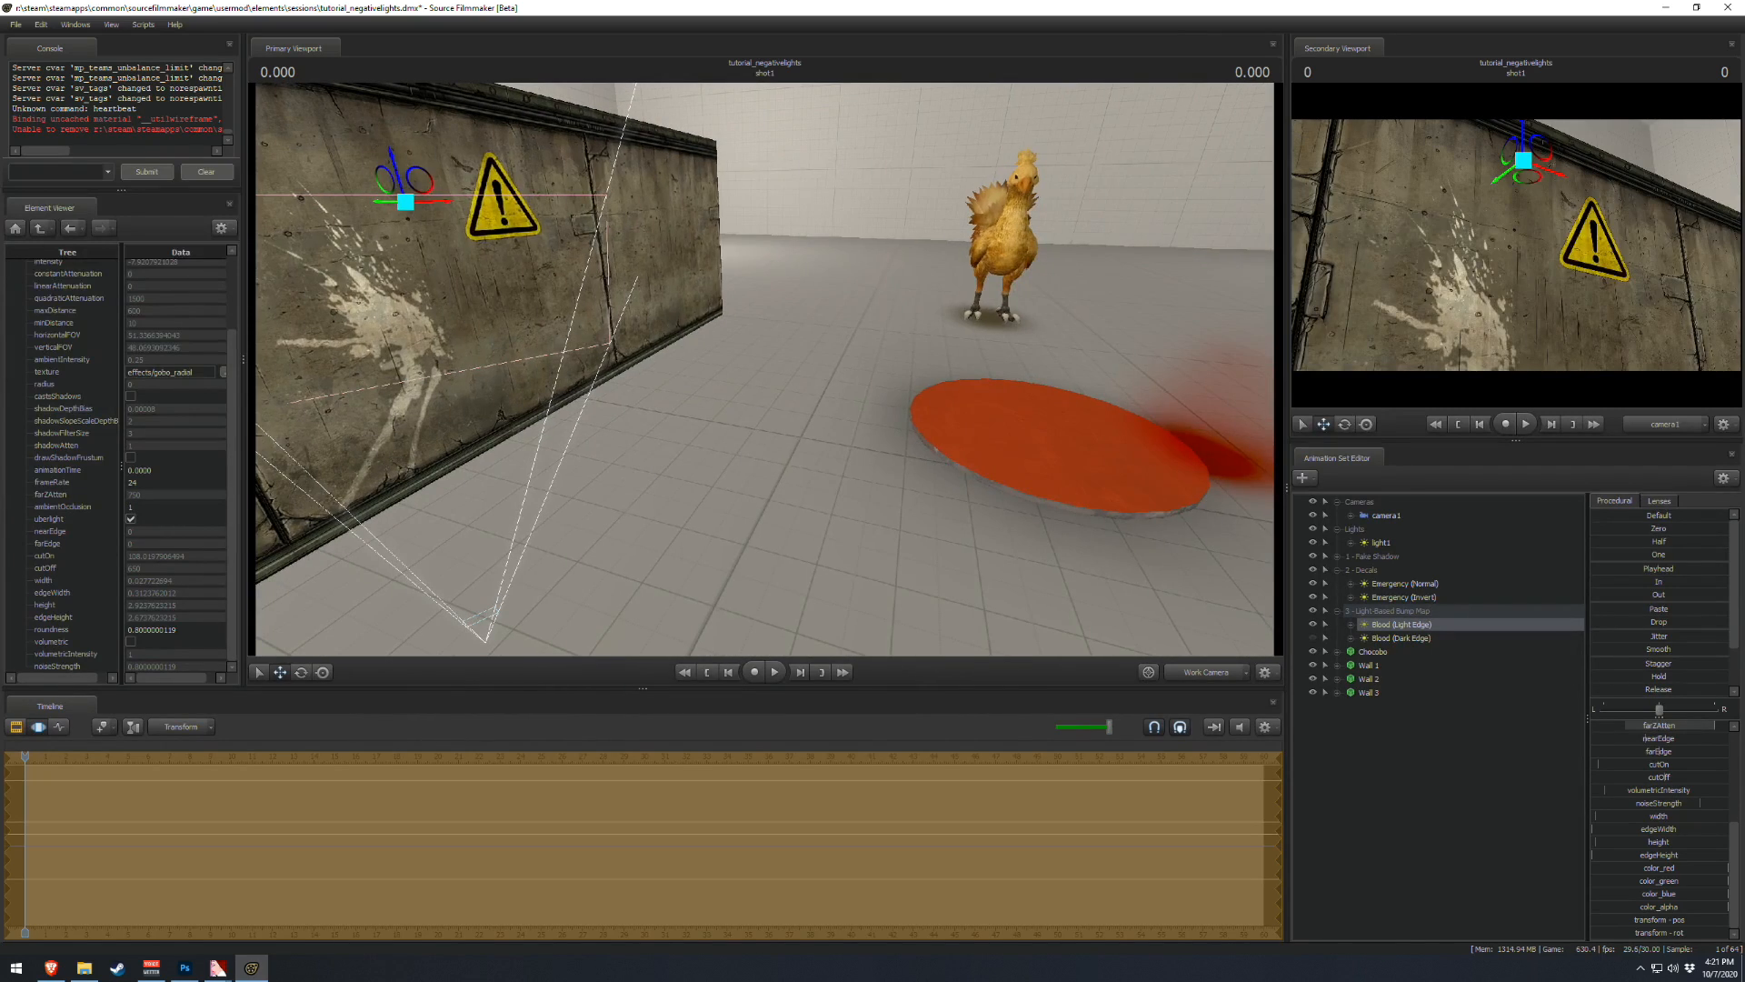
pyautogui.press('s')
pyautogui.moveTo(765, 371); pyautogui.dragTo(612, 306)
pyautogui.press('s')
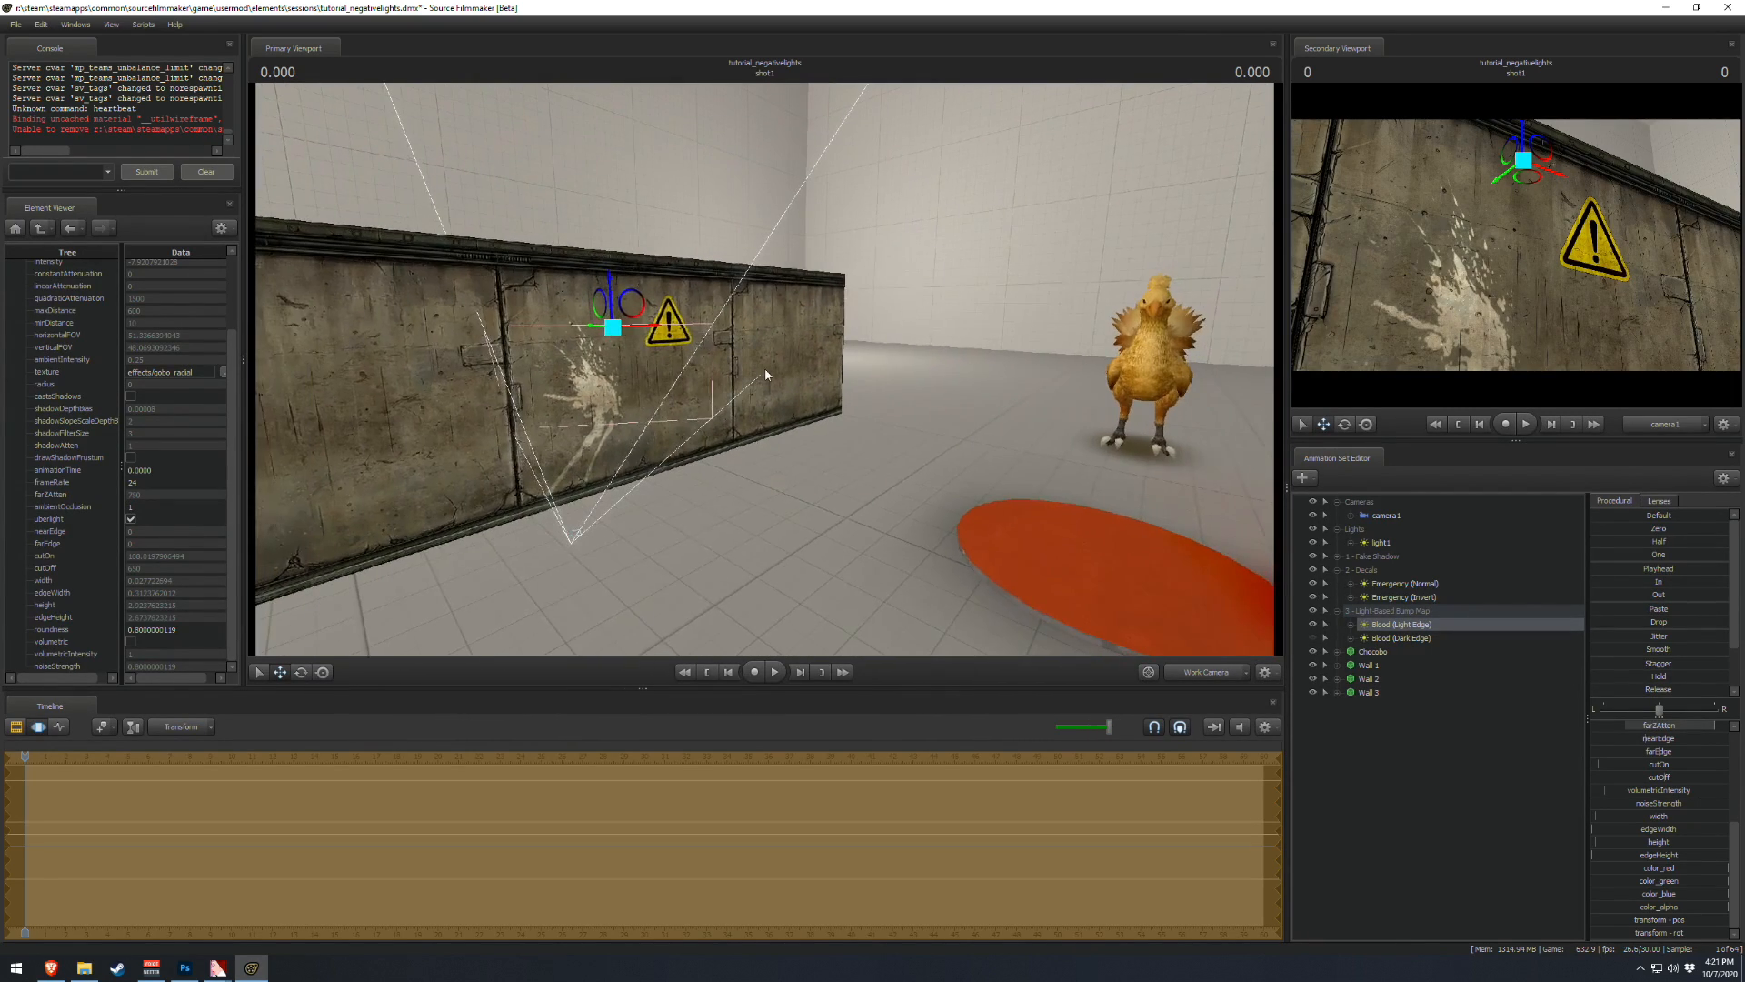